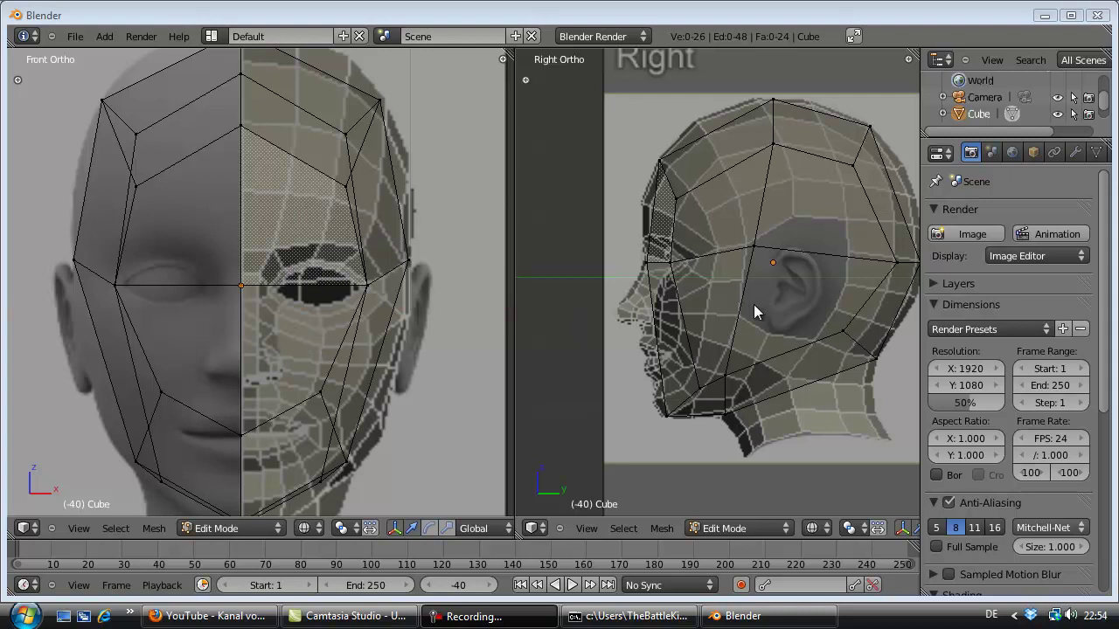
Step: Box-select the chin and jaw vertices in Right Ortho and reposition them
mouse_move(717, 280)
middle_down()
mouse_move(762, 297)
mouse_move(697, 280)
mouse_move(727, 299)
mouse_move(720, 290)
middle_up()
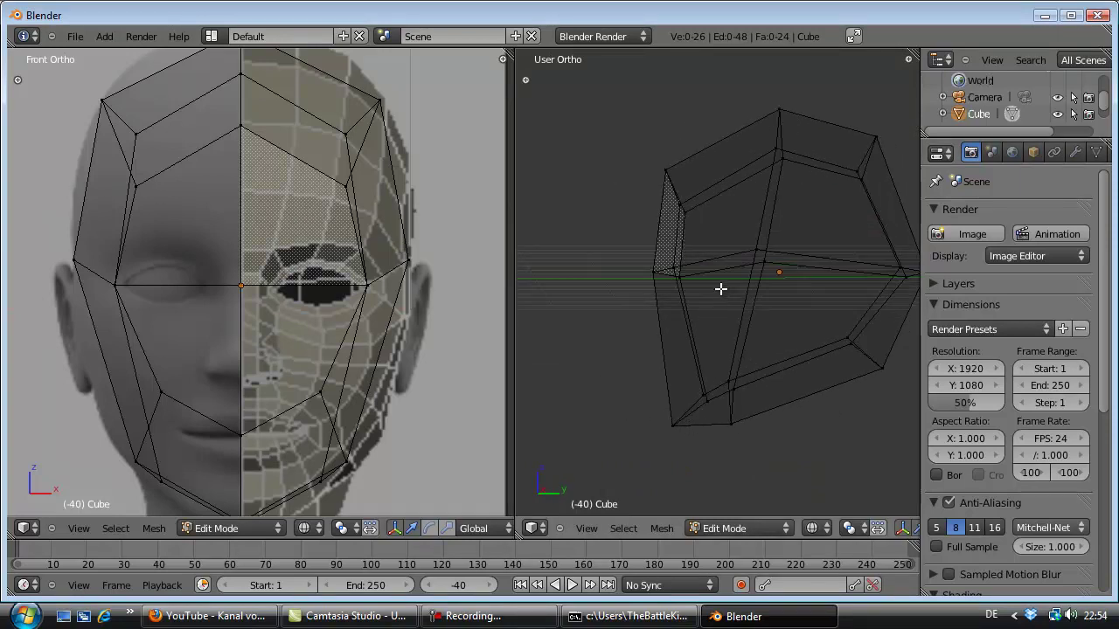
key(KP_3)
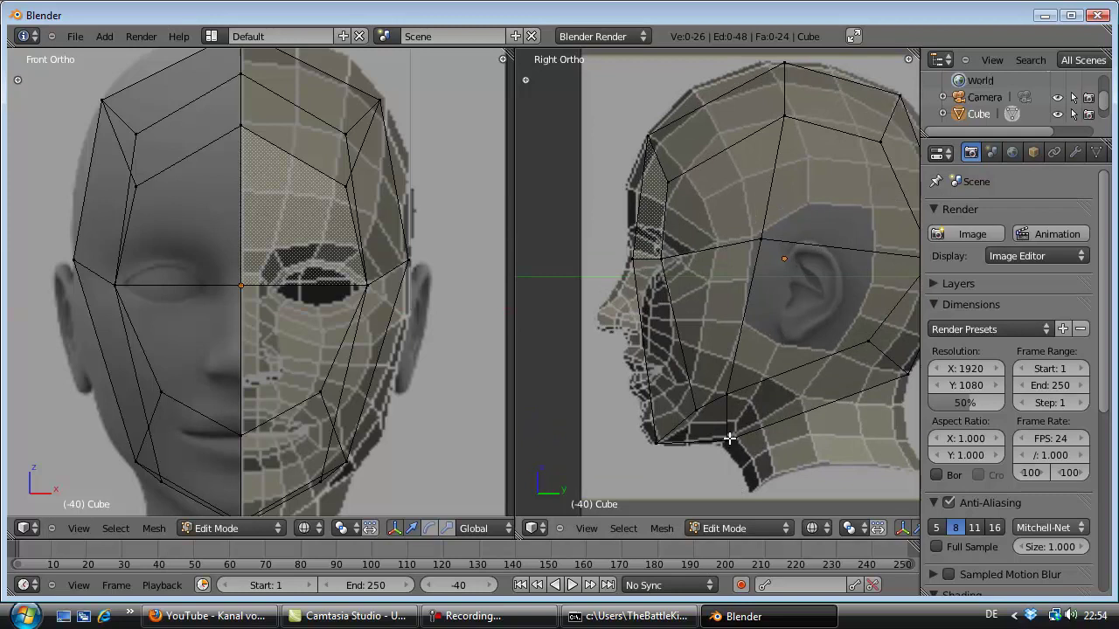
key(b)
drag(753, 398, 699, 465)
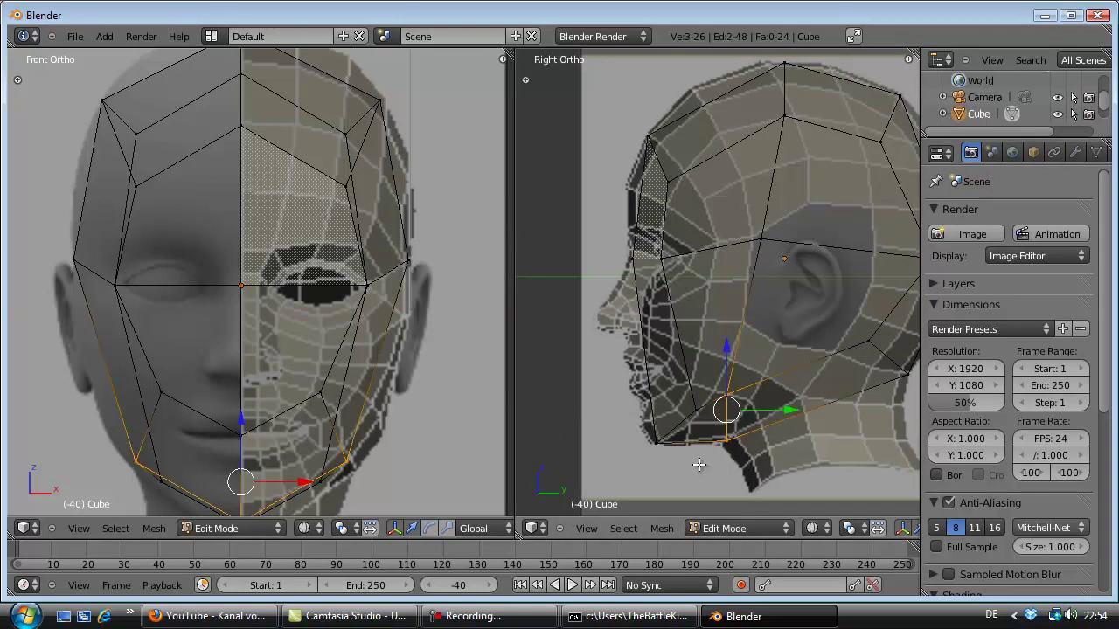
key(g)
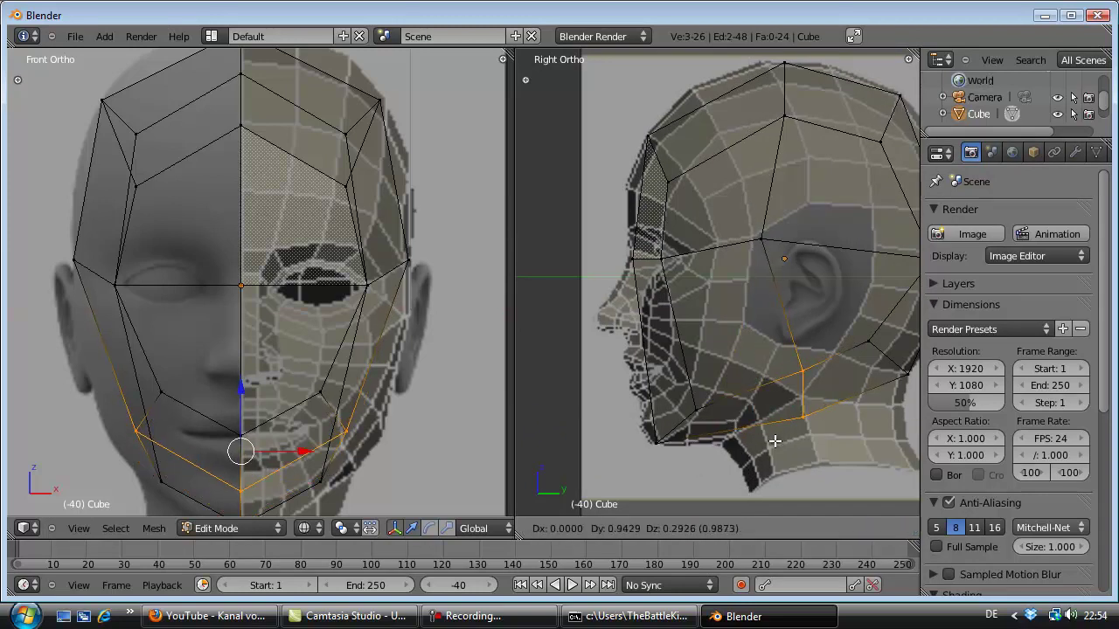
click(702, 464)
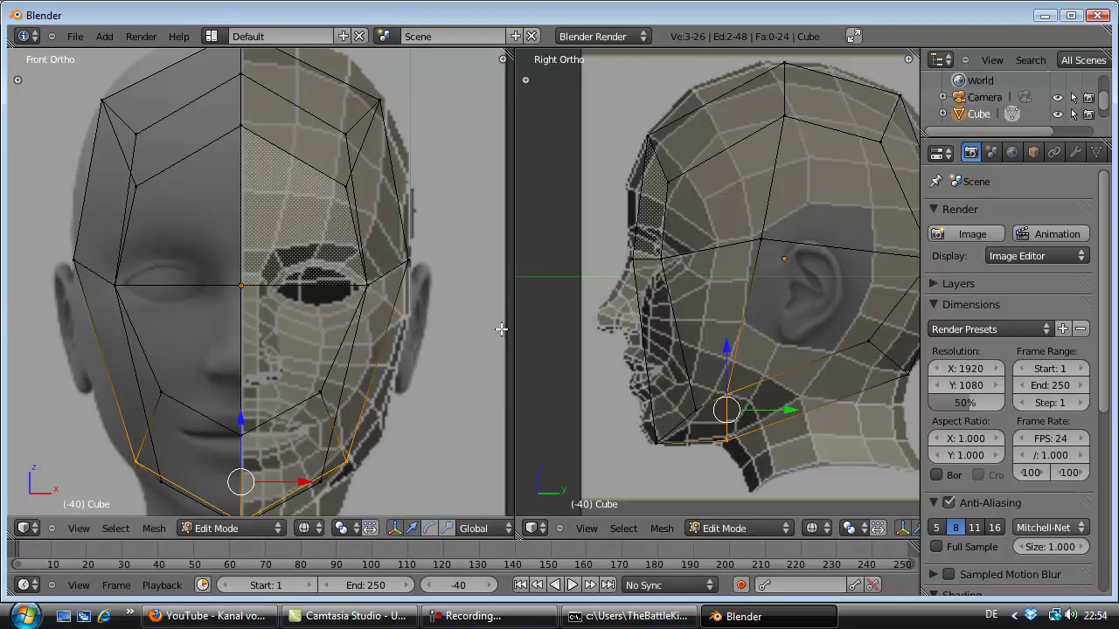
key(a)
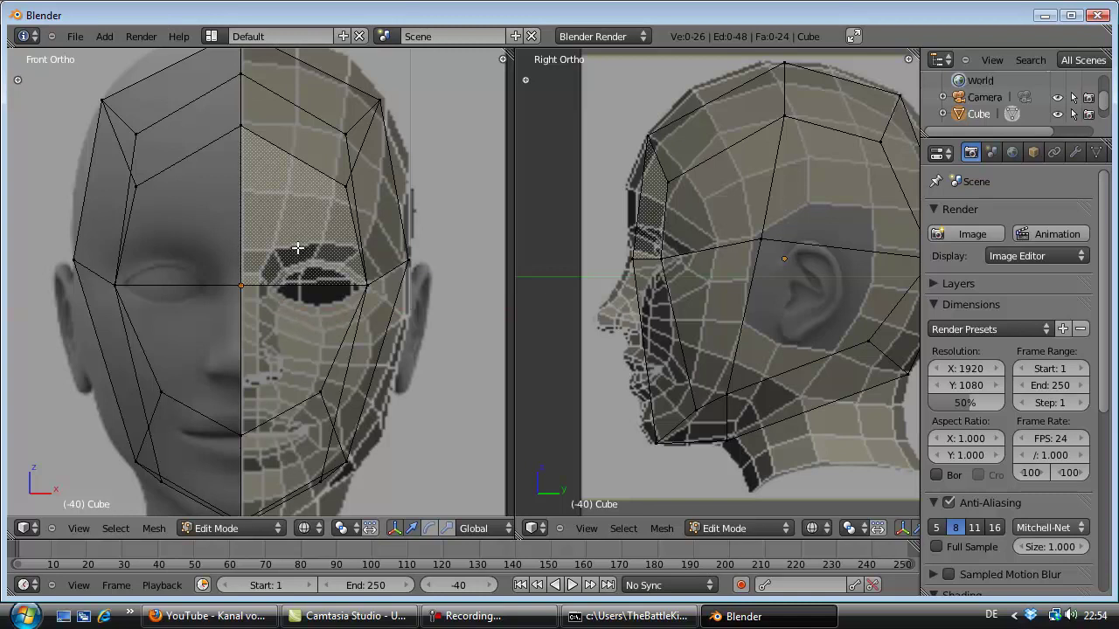
Step: Start a loop cut on the face, cancel it, and zoom out
key(ctrl+r)
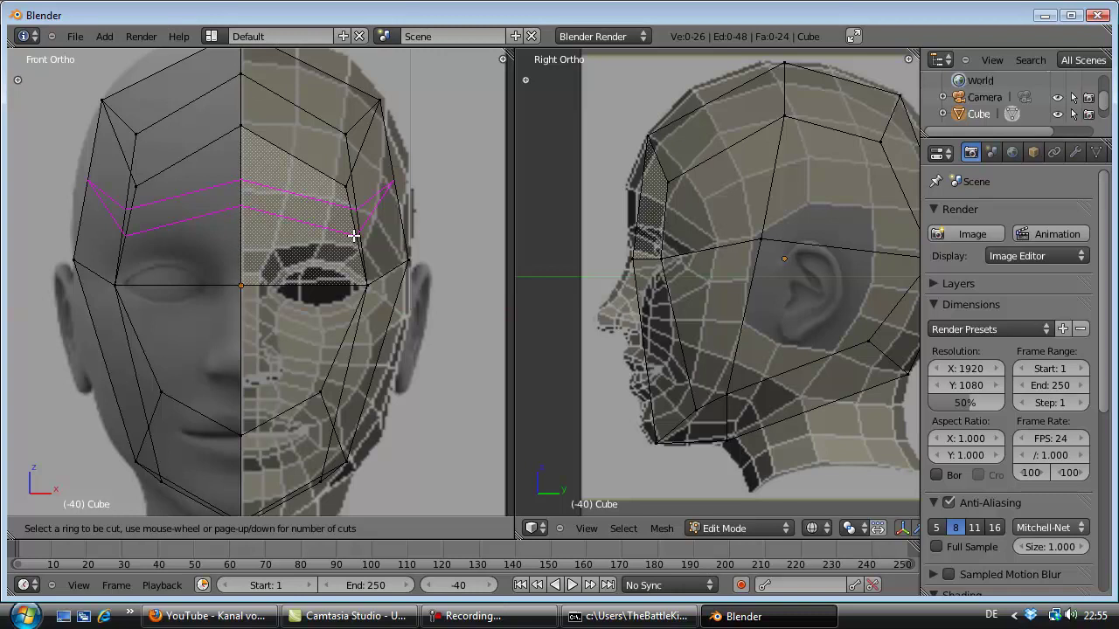
right_click(489, 236)
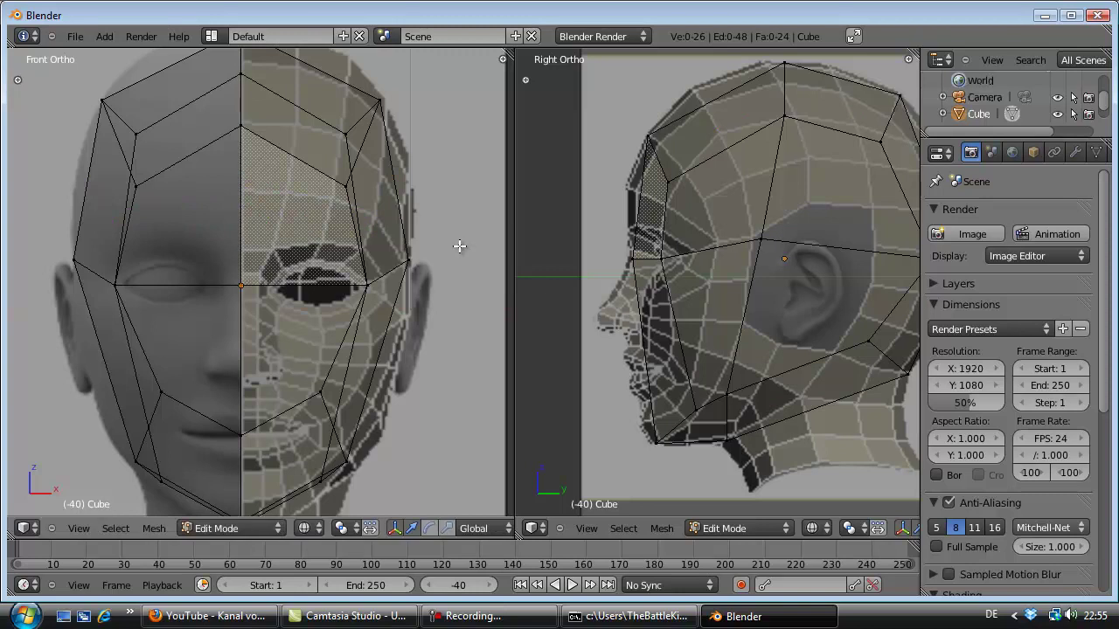
scroll(823, 311, down, 1)
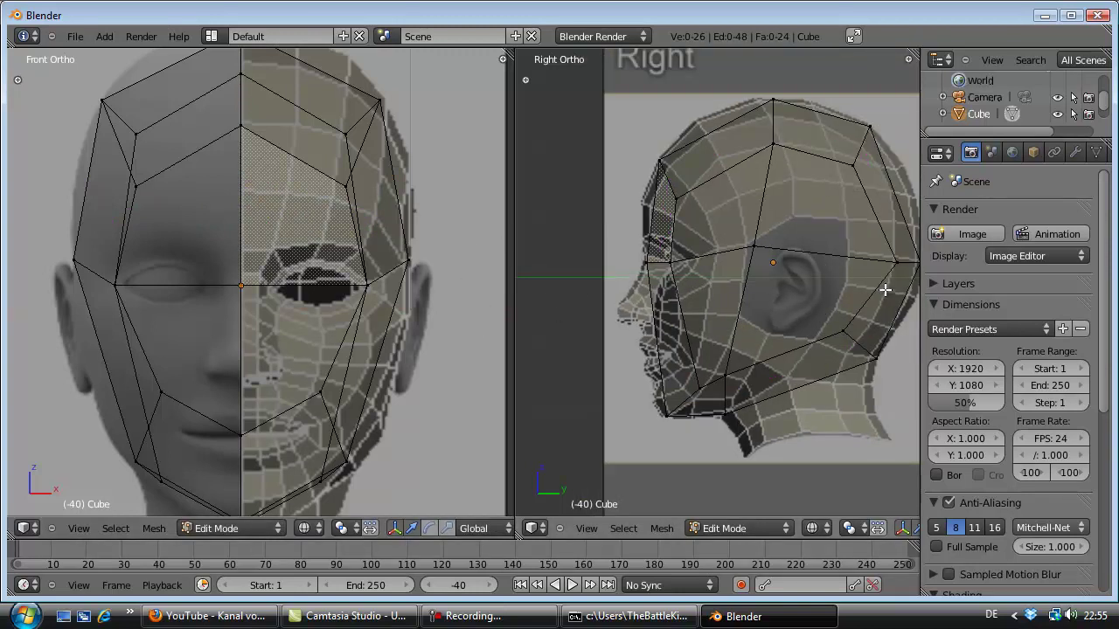
scroll(884, 289, down, 1)
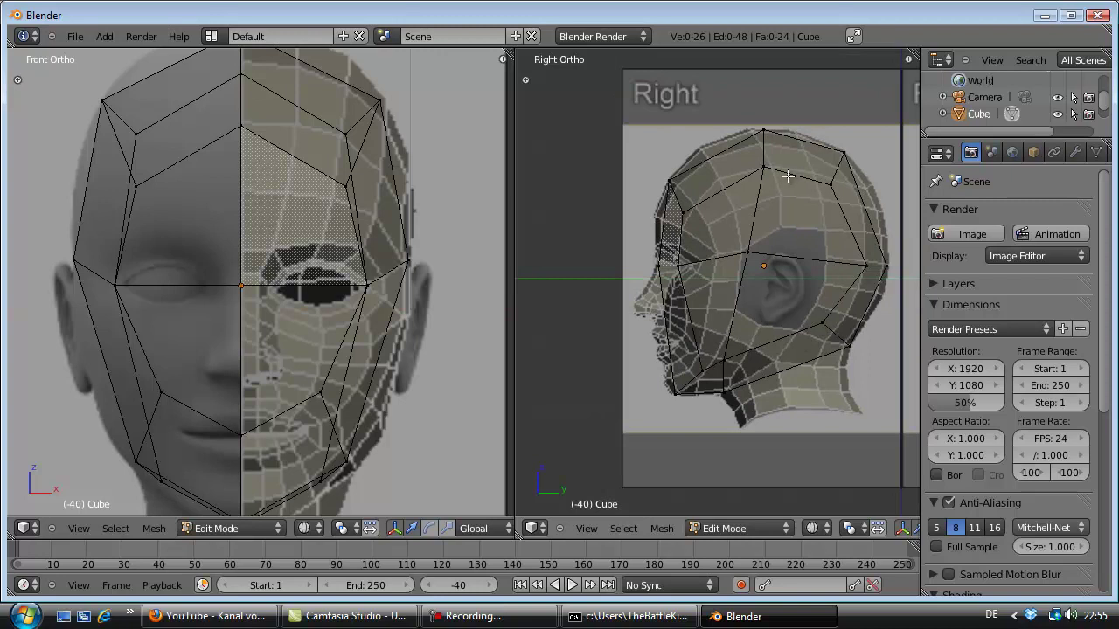
Step: Box-select the back-of-head faces in the side view and hide them
right_click(914, 176)
click(914, 176)
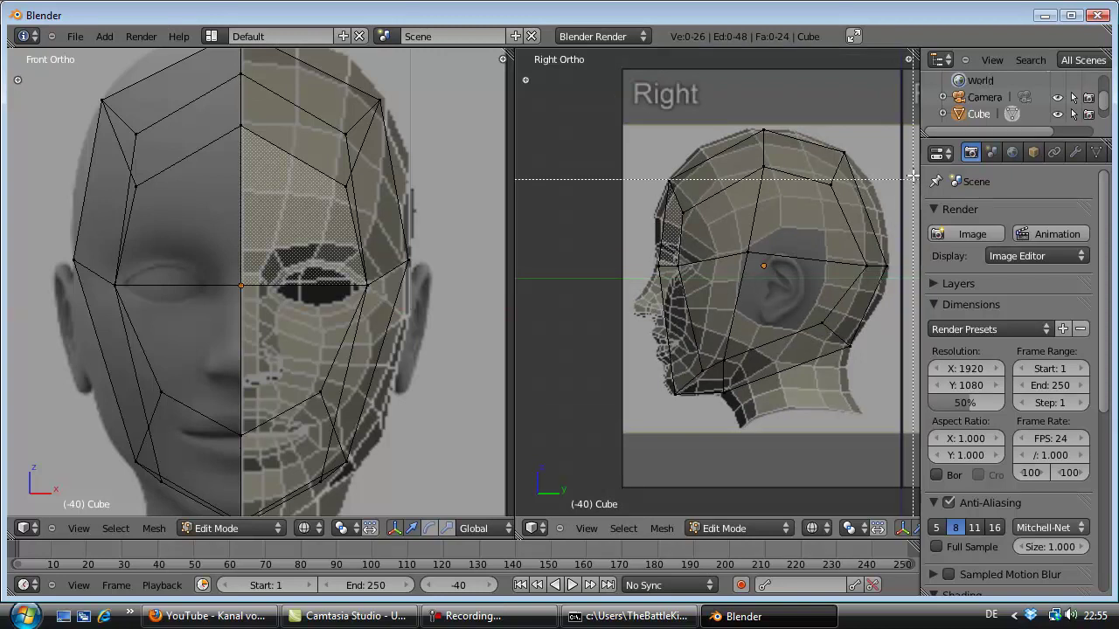
drag(893, 147, 806, 368)
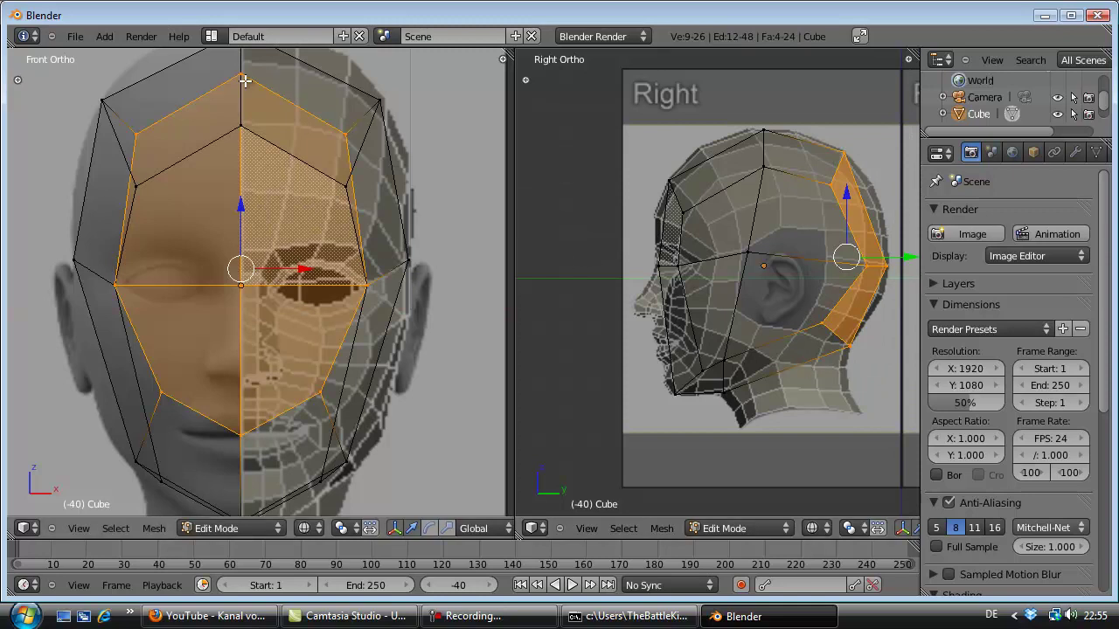
click(152, 529)
mouse_move(178, 183)
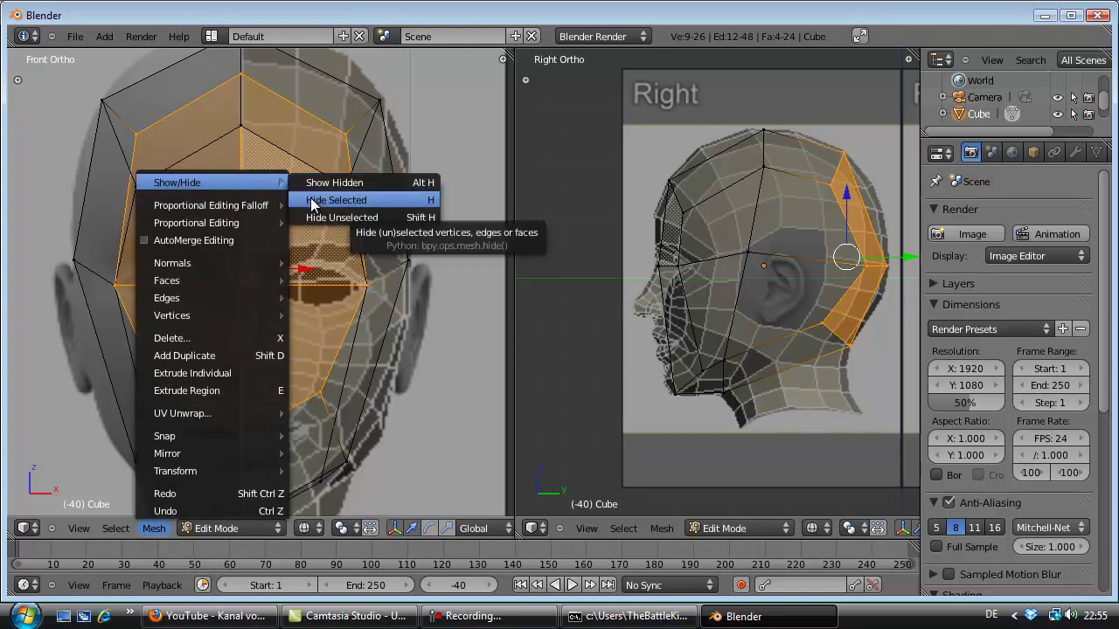
click(311, 202)
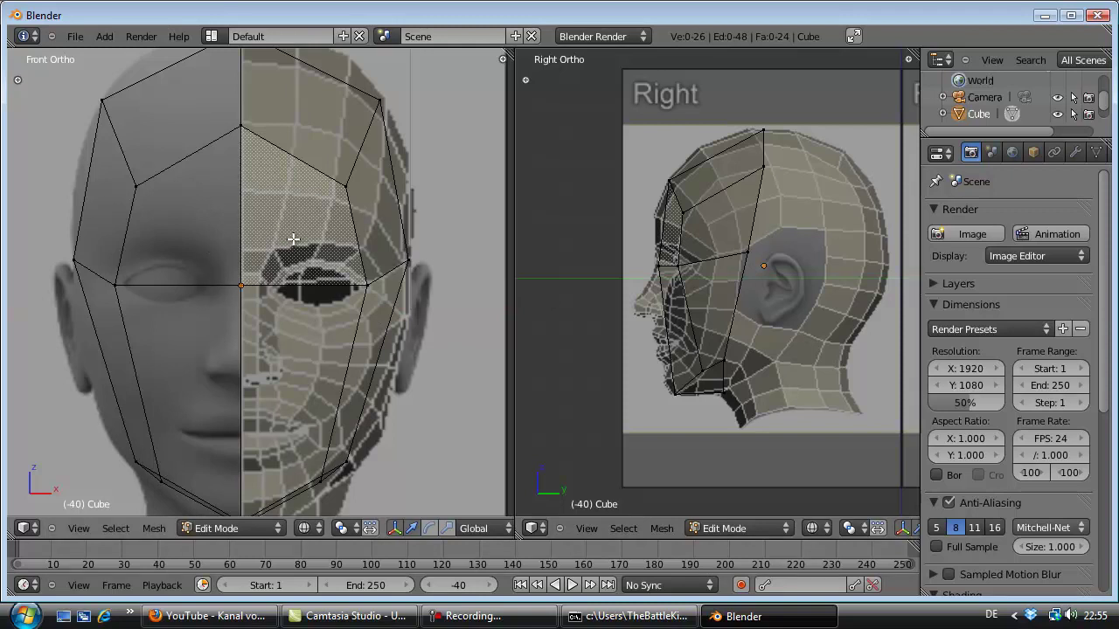
Step: Add a horizontal edge loop across the forehead just above the eyes
key(ctrl+r)
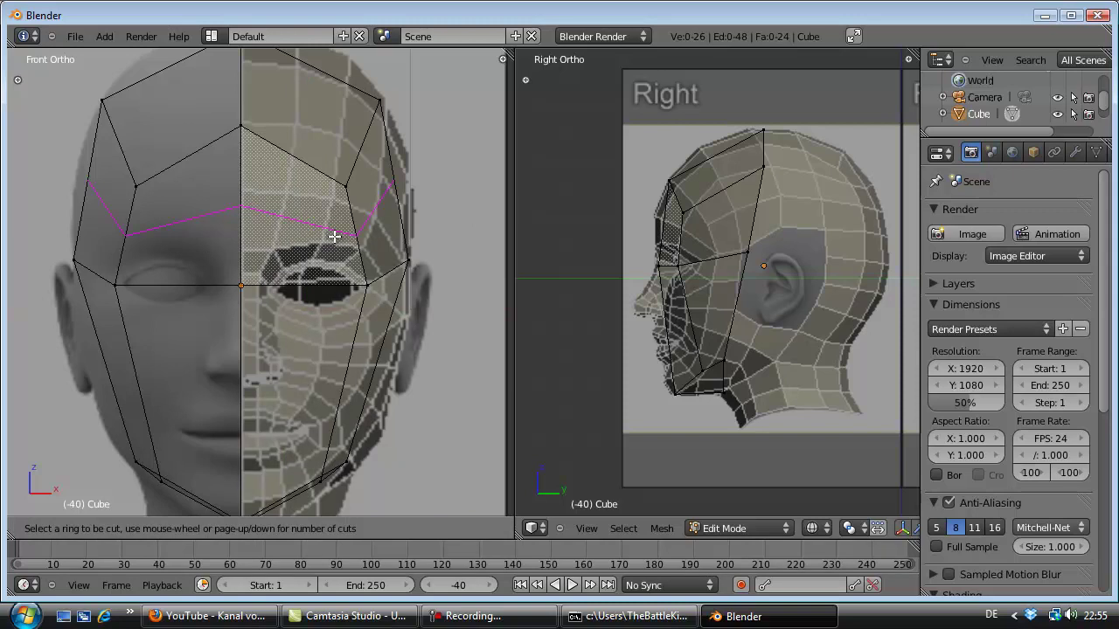
click(335, 237)
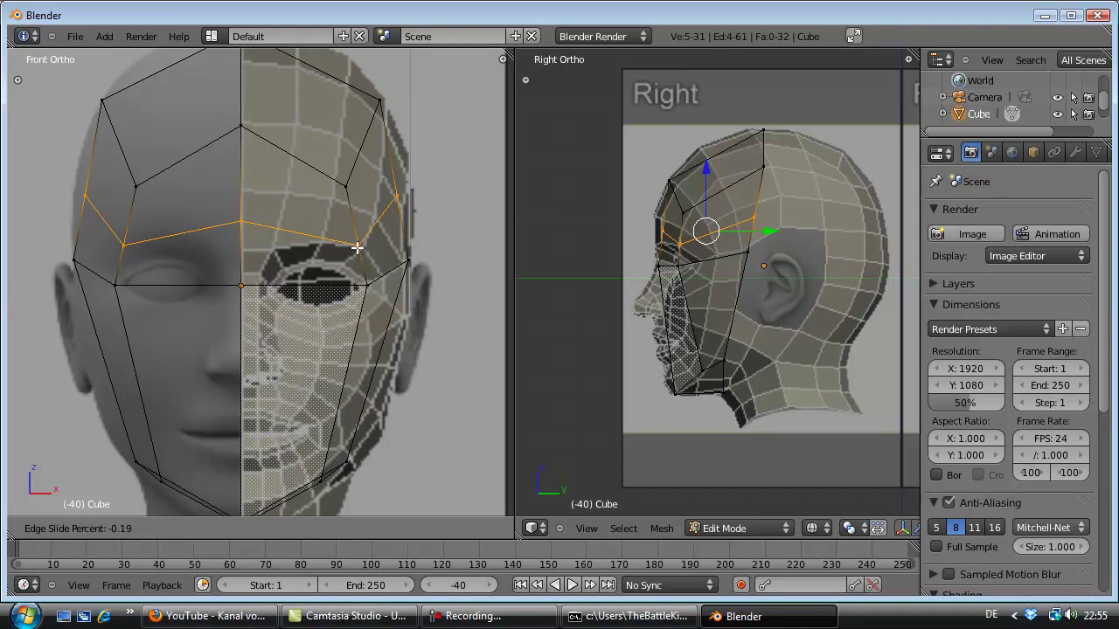
click(357, 248)
key(a)
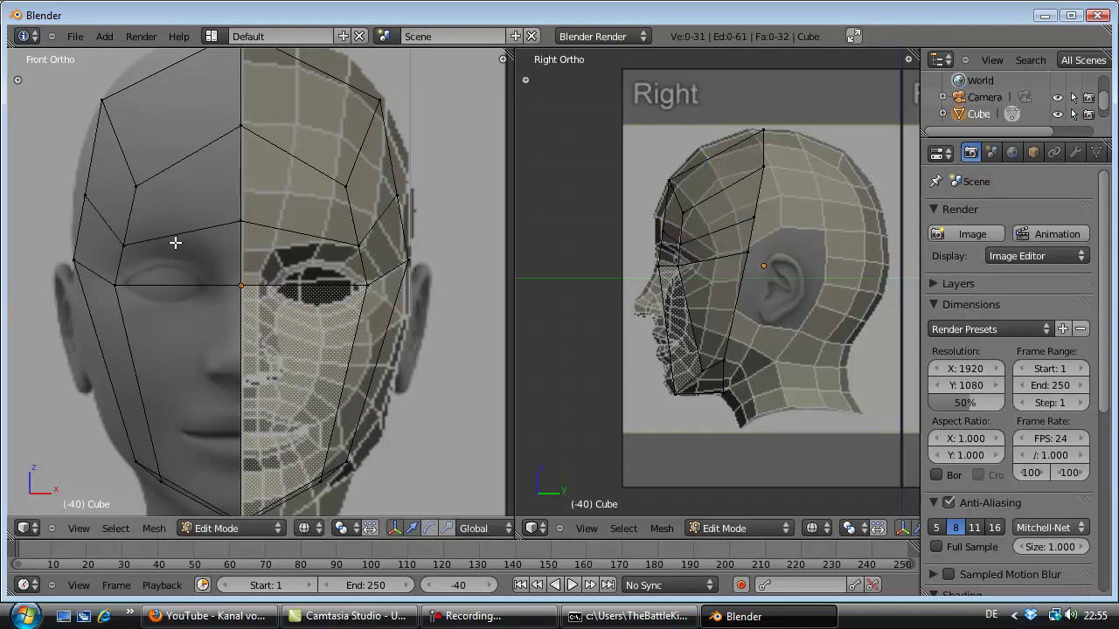
scroll(112, 214, down, 1)
key(b)
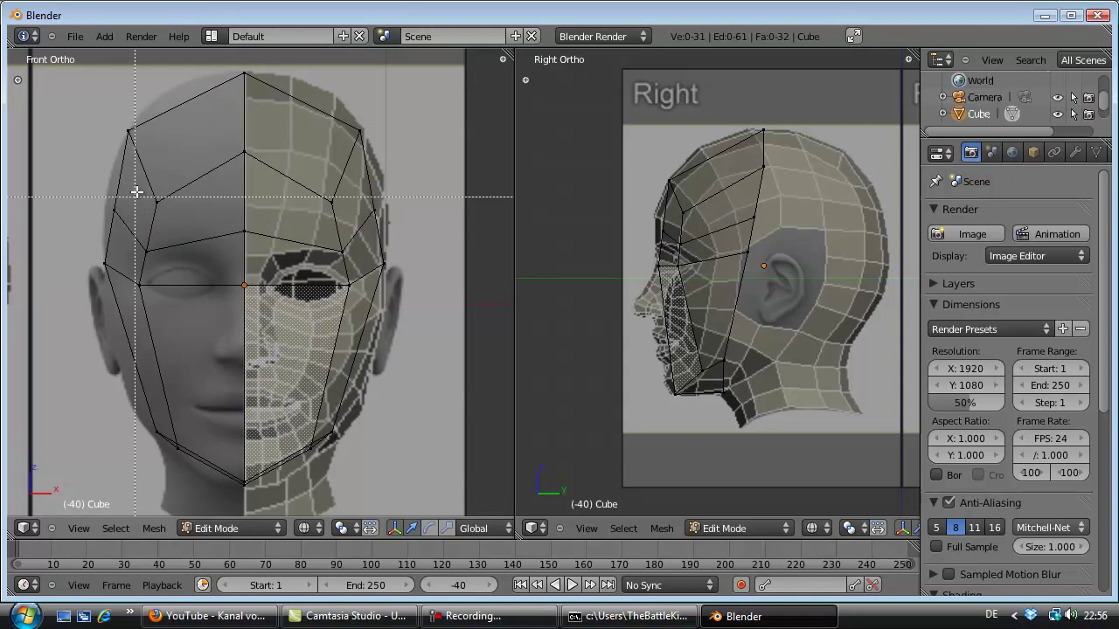
key(Escape)
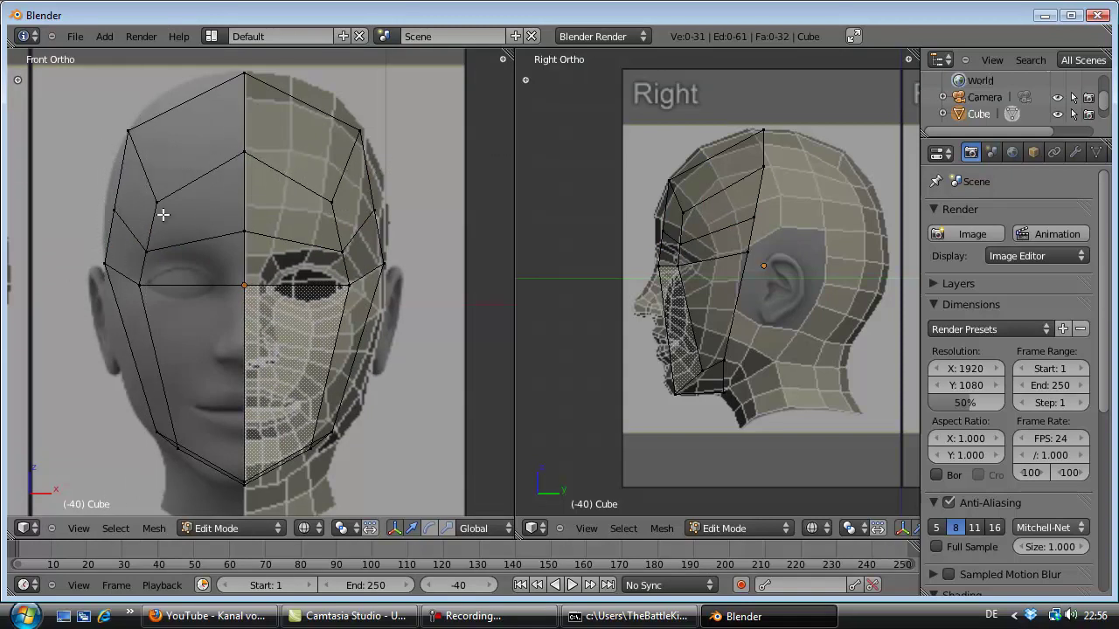
Step: Reveal the hidden back-of-head faces and clear the selection
click(154, 528)
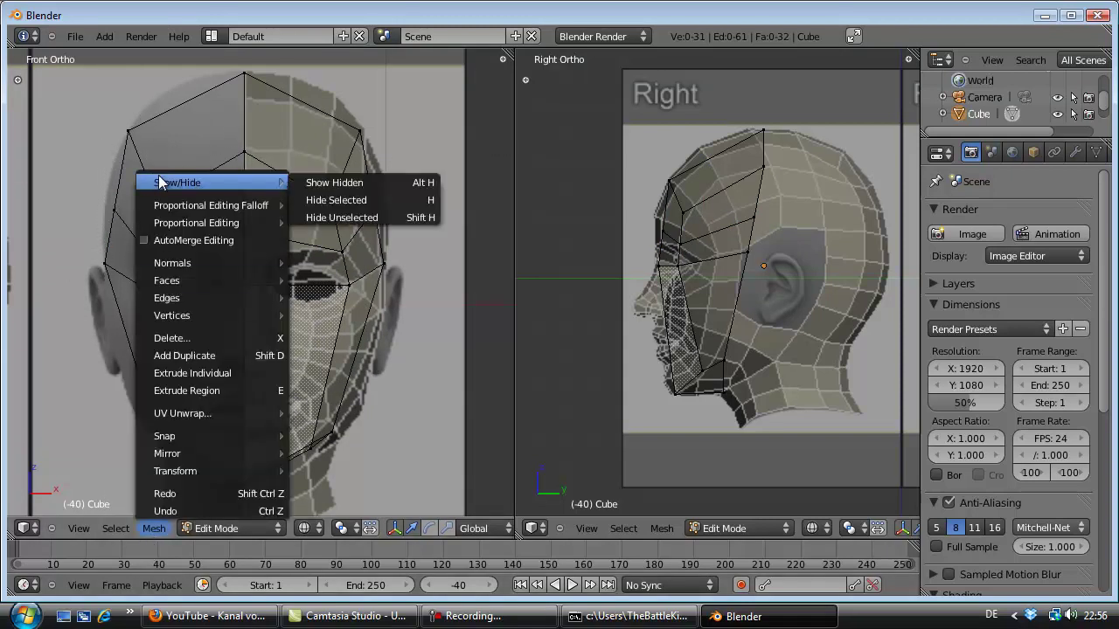
click(331, 184)
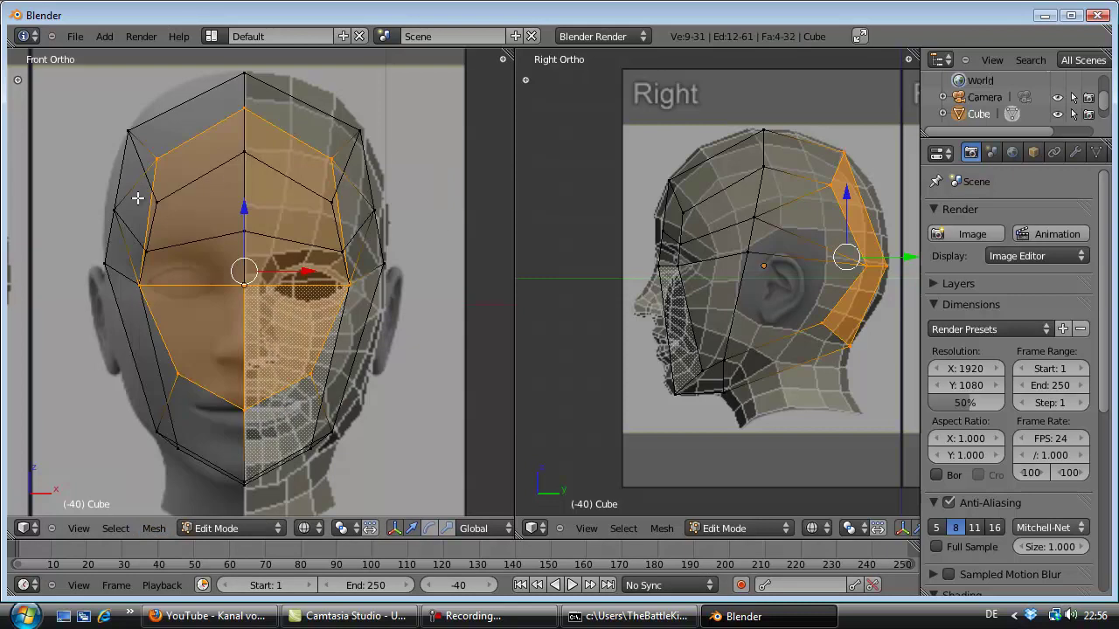
key(a)
Step: Box-select the left-half vertices, including the lower cheek, and delete them
key(b)
drag(189, 88, 114, 500)
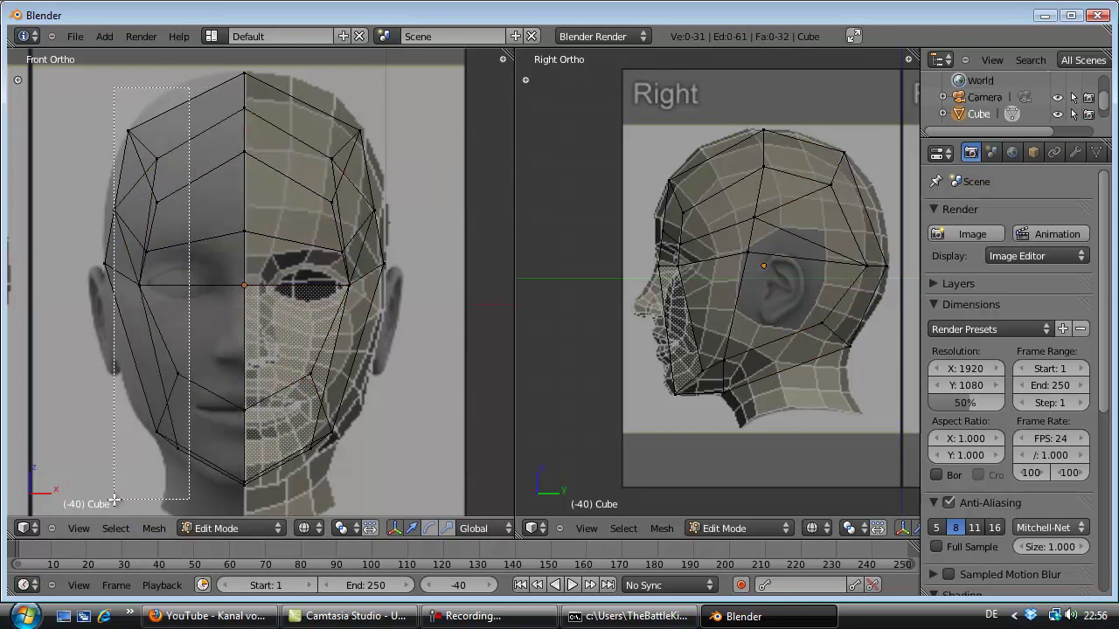
key(b)
drag(115, 191, 9, 372)
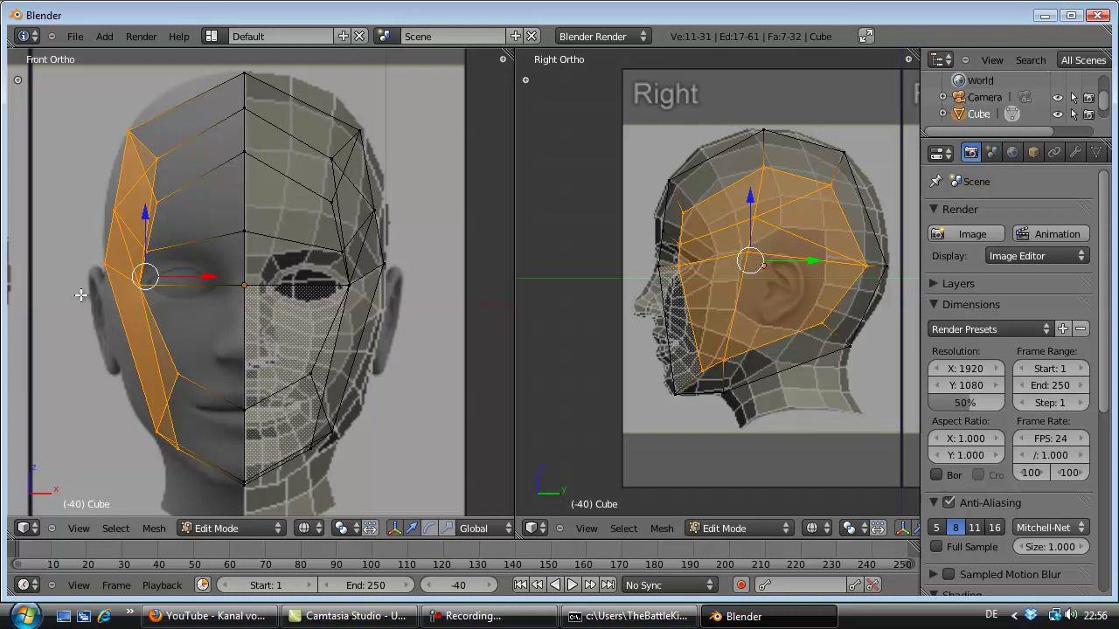
key(x)
key(x)
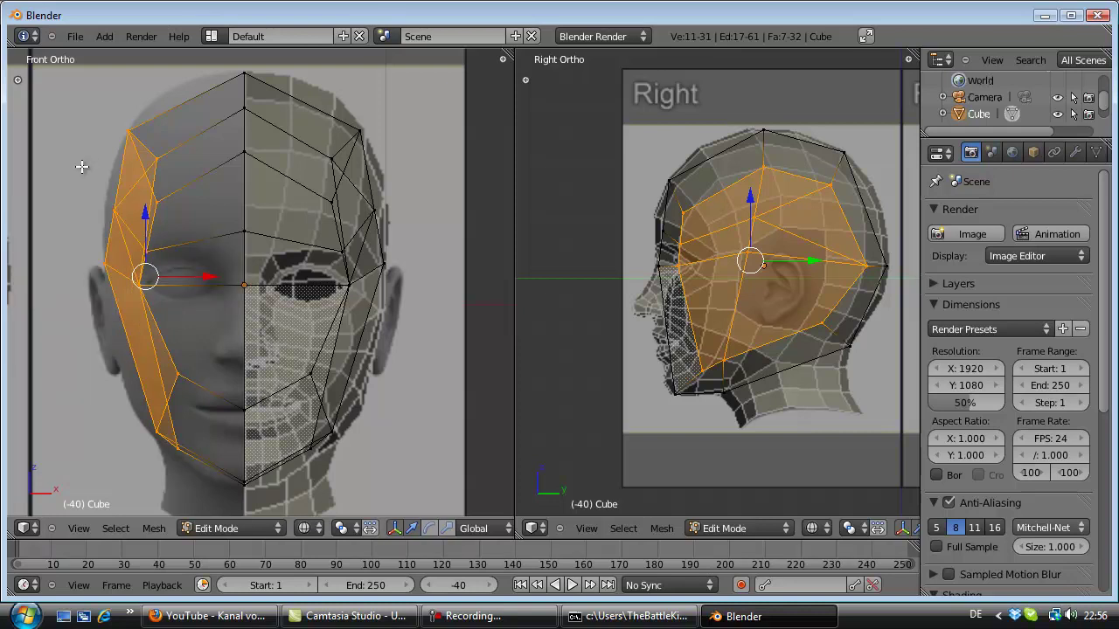
key(x)
click(81, 167)
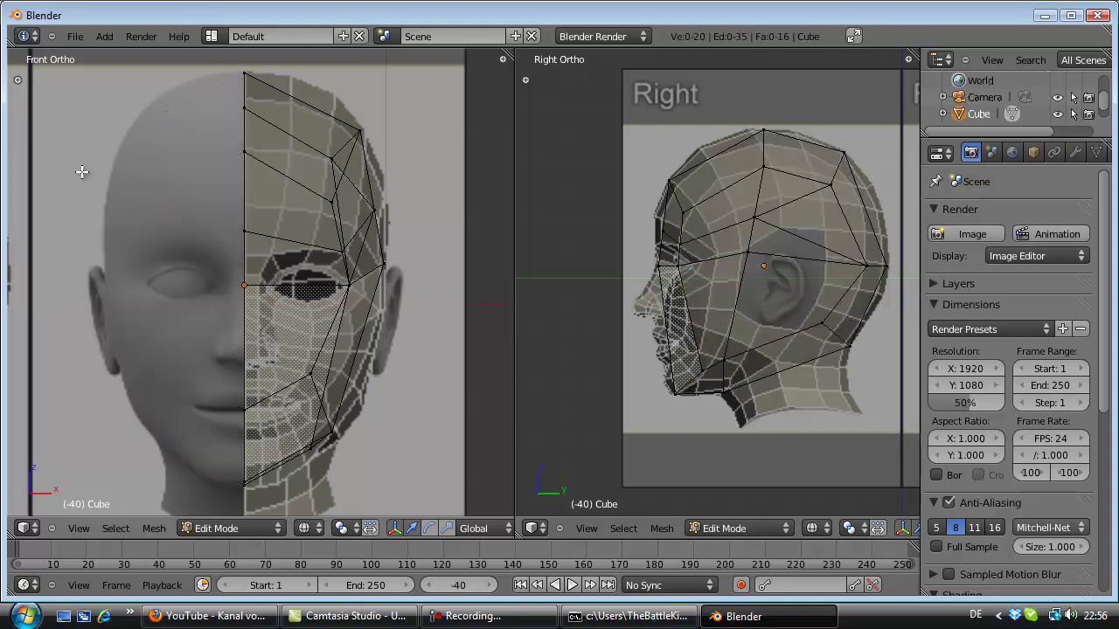
mouse_move(138, 210)
middle_down()
mouse_move(247, 230)
mouse_move(216, 231)
middle_up()
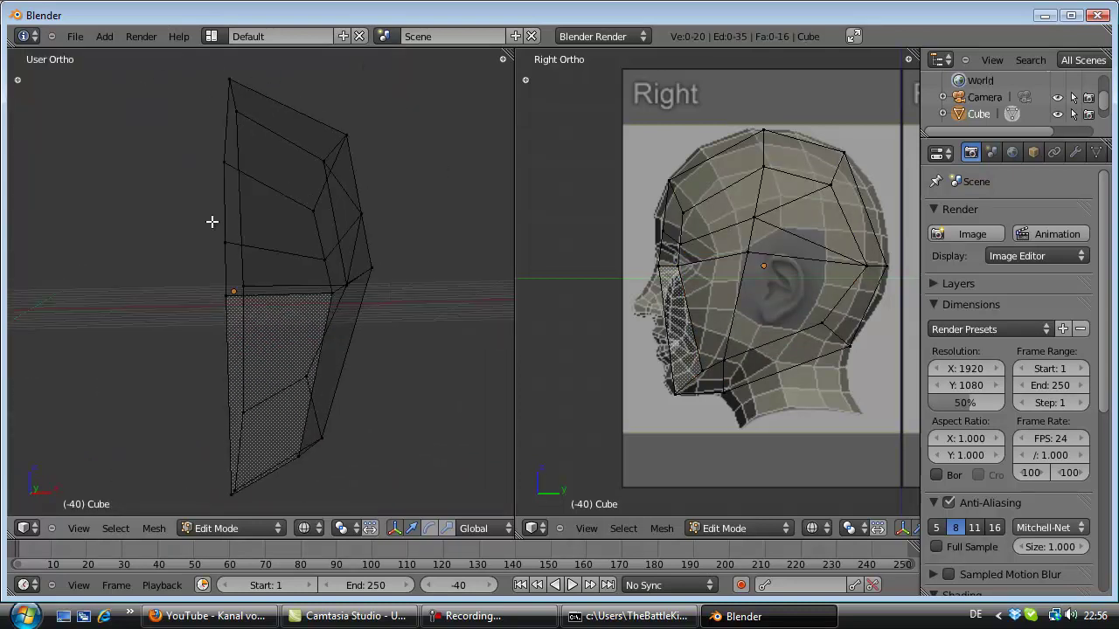
Step: Select the back-of-head vertices, including the top one, and hide them
key(KP_1)
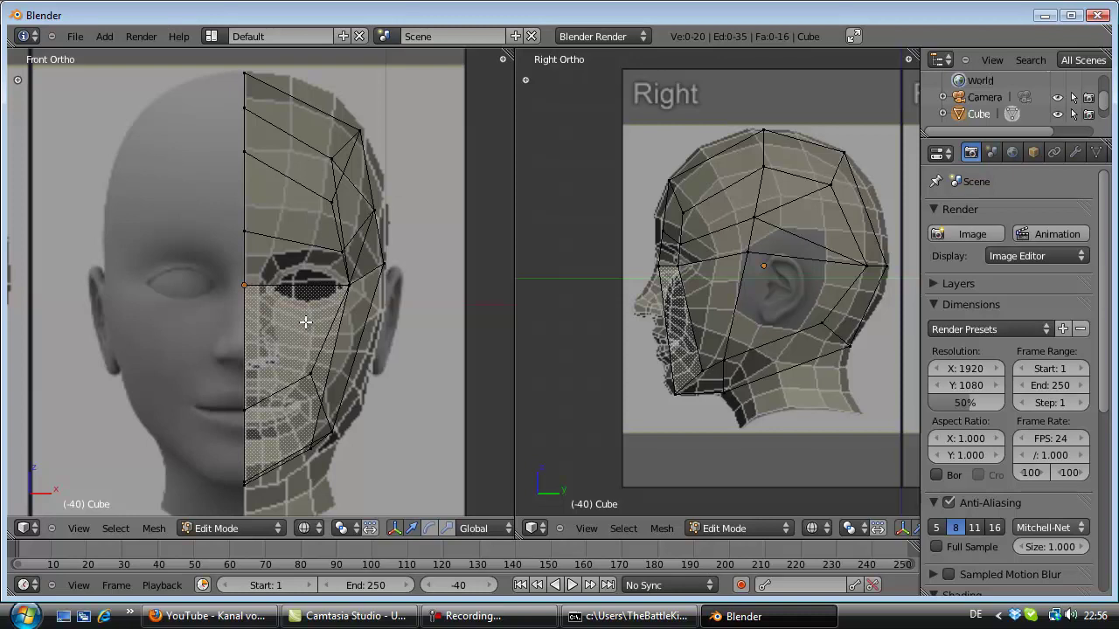
key(z)
key(z)
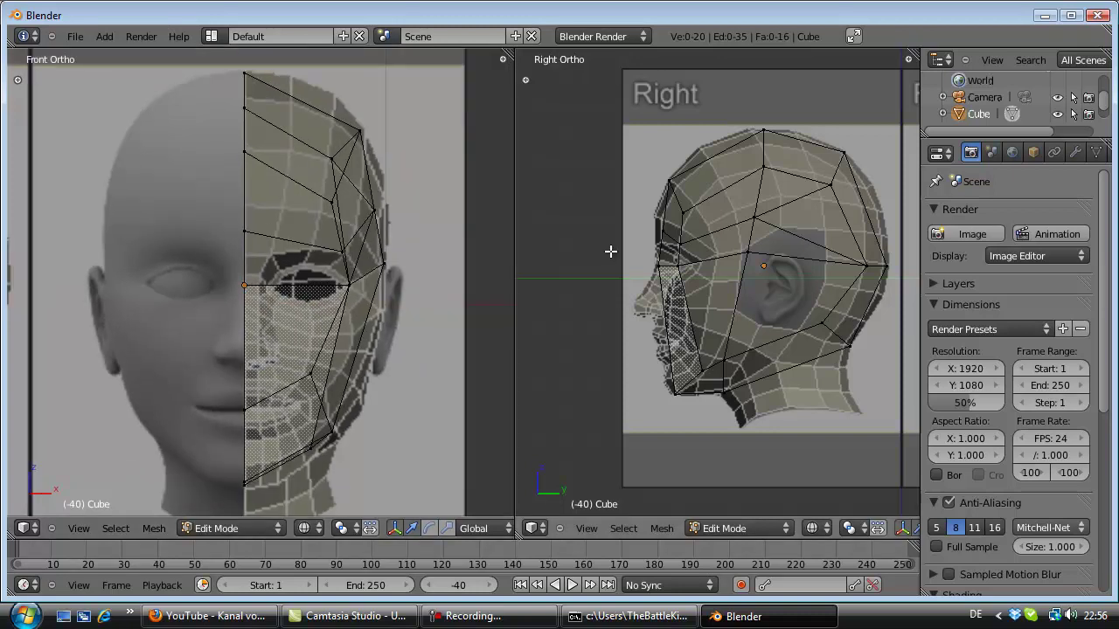
key(b)
drag(898, 156, 787, 377)
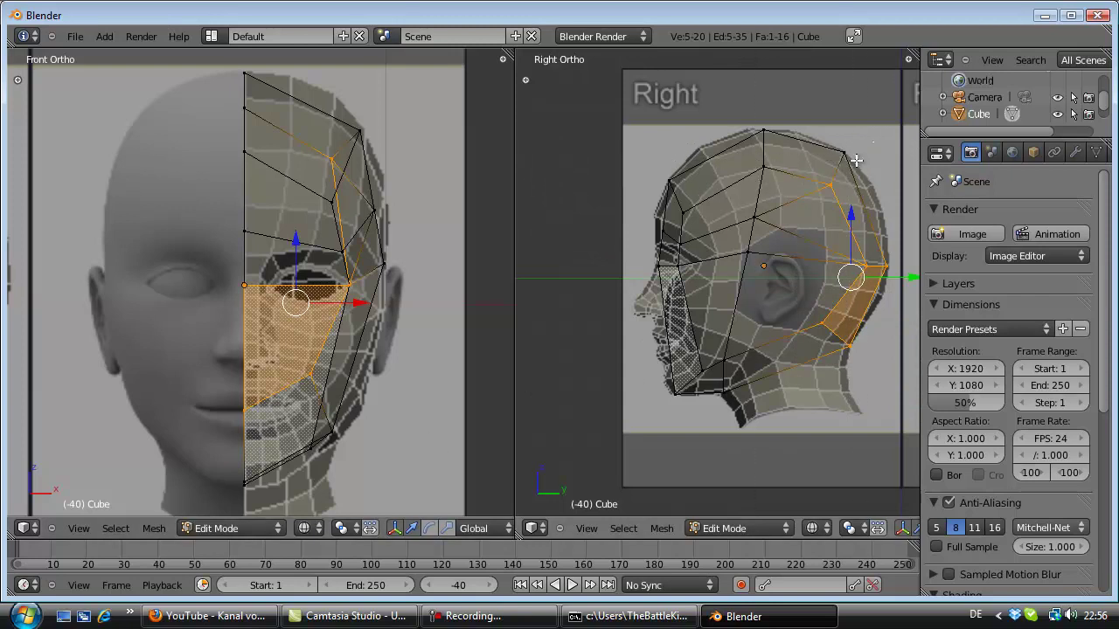
drag(830, 144, 861, 170)
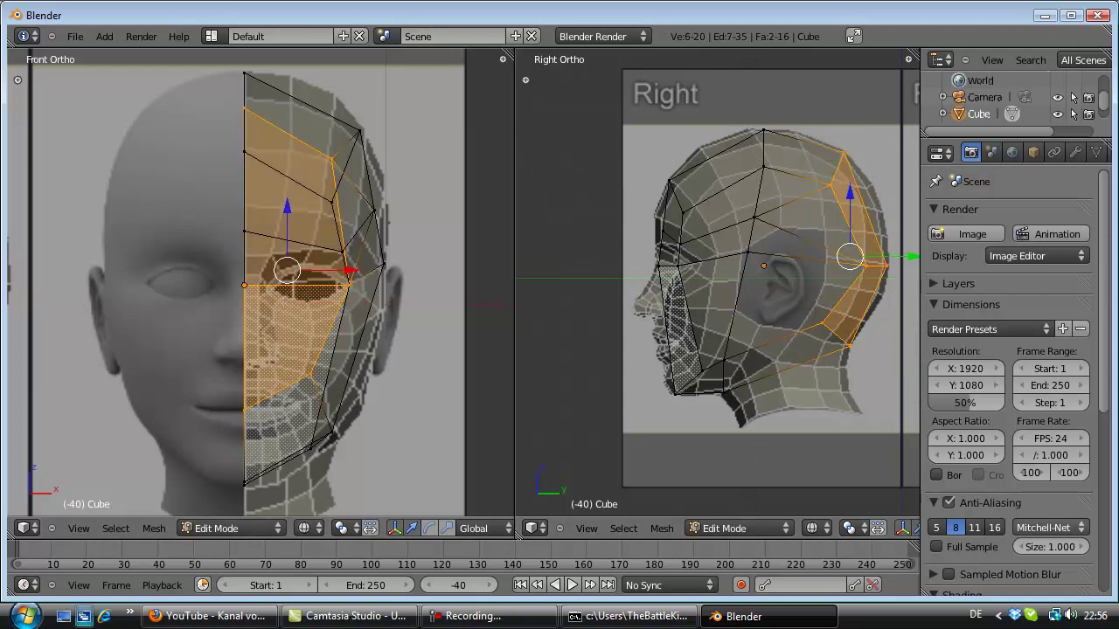
click(153, 528)
mouse_move(178, 183)
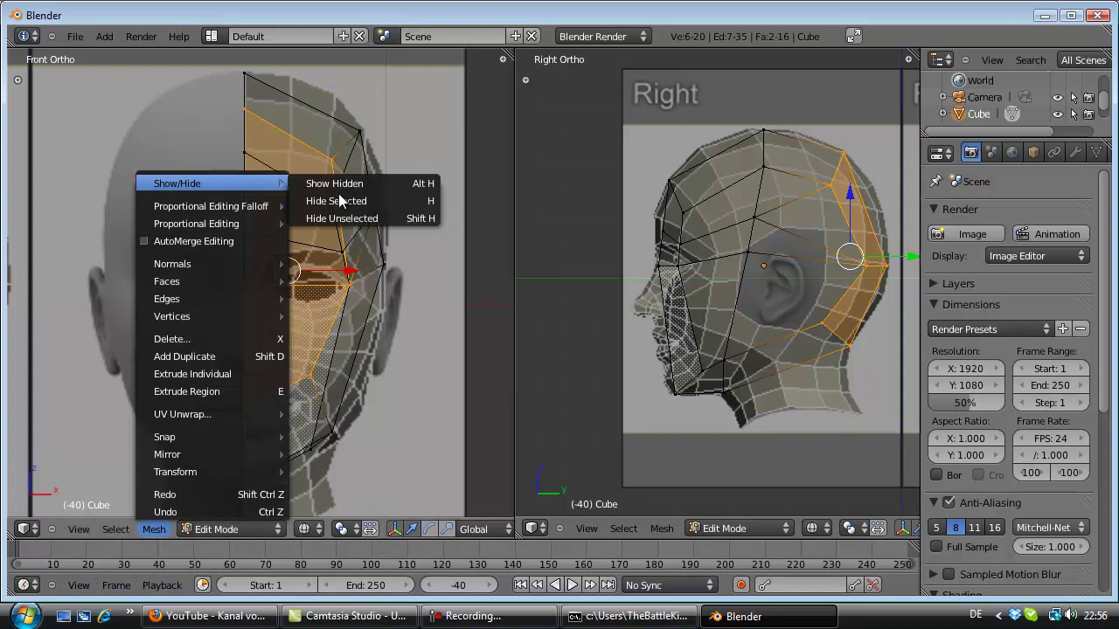
click(337, 200)
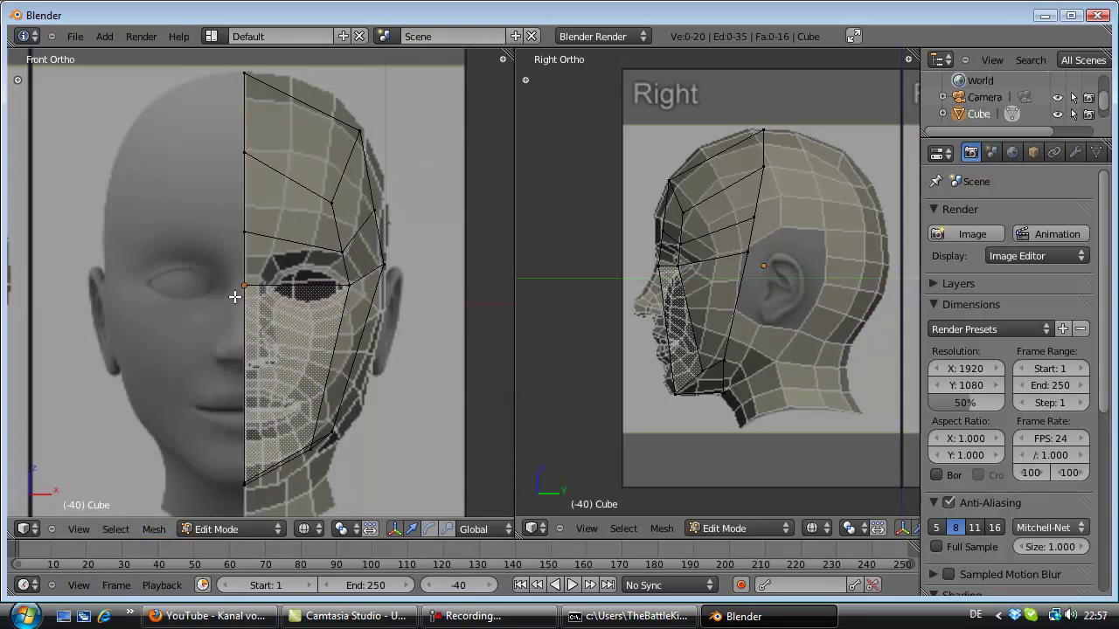
Step: Lower the centre-line vertex above the eye along Z onto the brow line
ctrl+scroll(216, 304, up, 2)
ctrl+scroll(216, 303, up, 1)
ctrl+scroll(235, 305, up, 2)
shift+scroll(234, 305, down, 1)
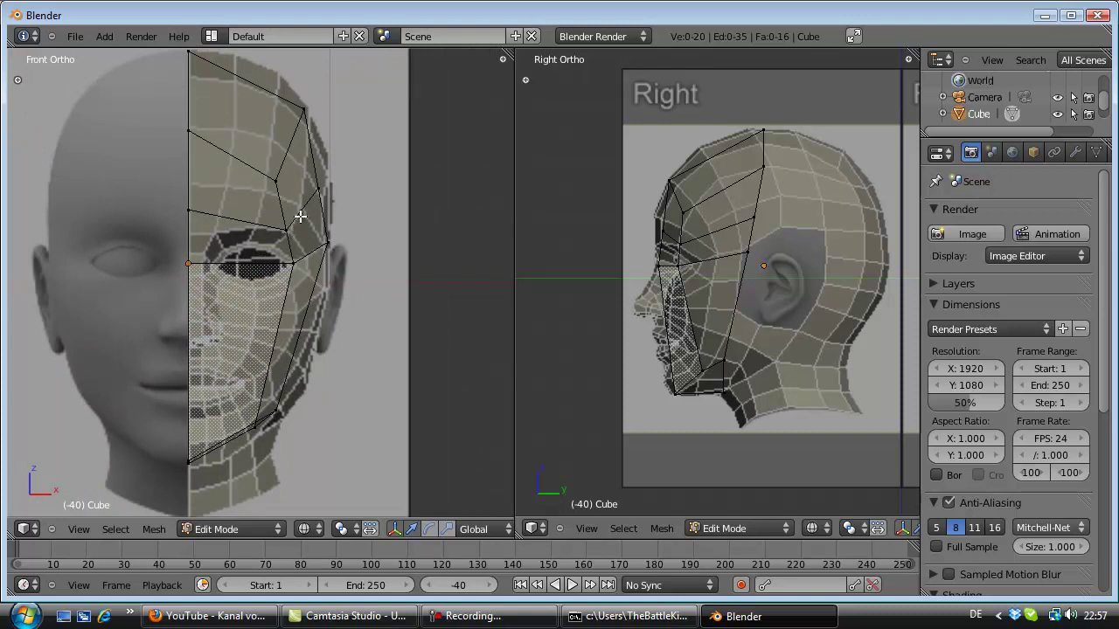
right_click(191, 216)
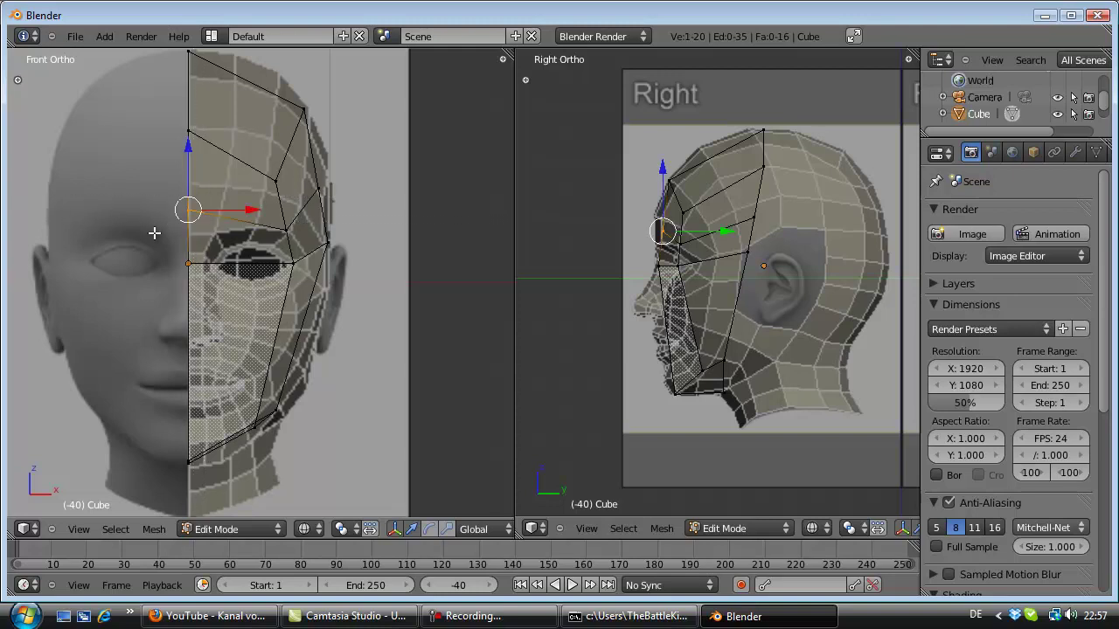
key(g)
key(z)
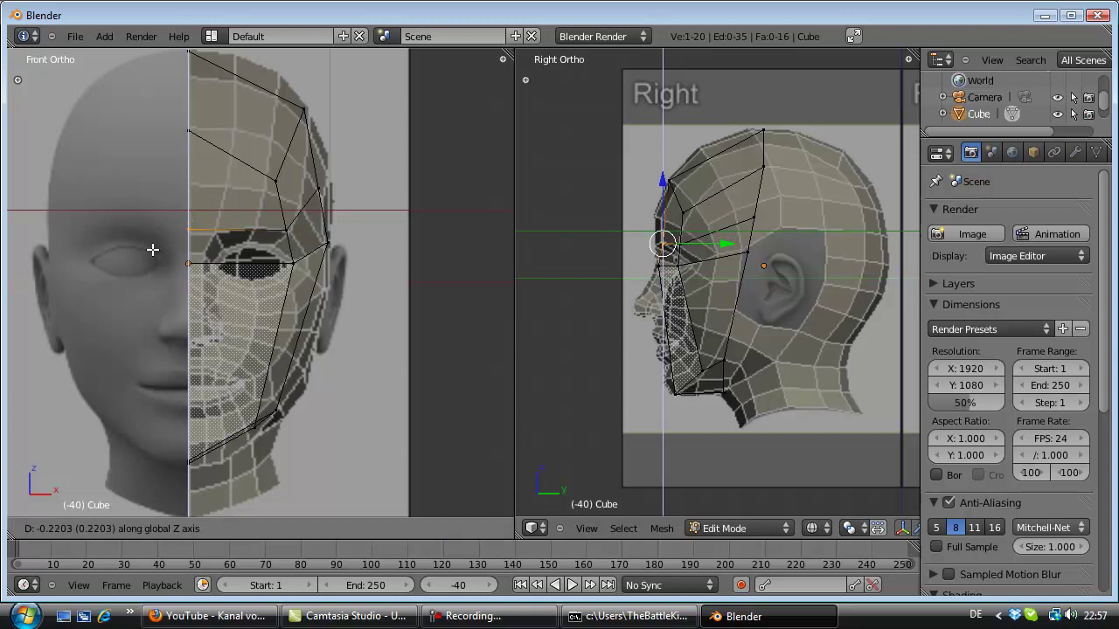
click(153, 250)
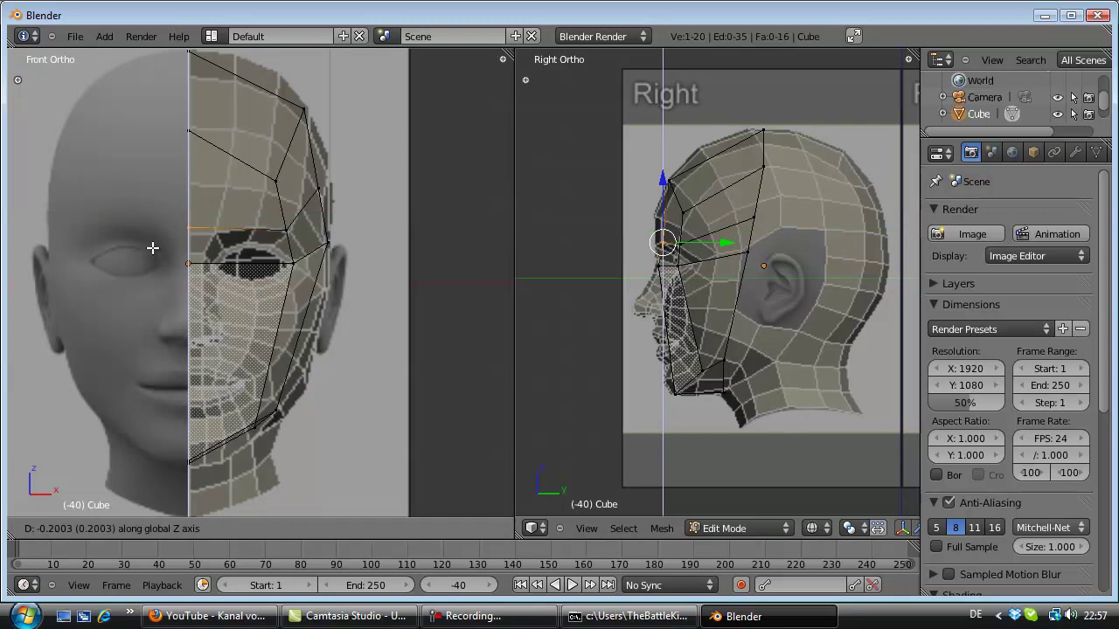
key(a)
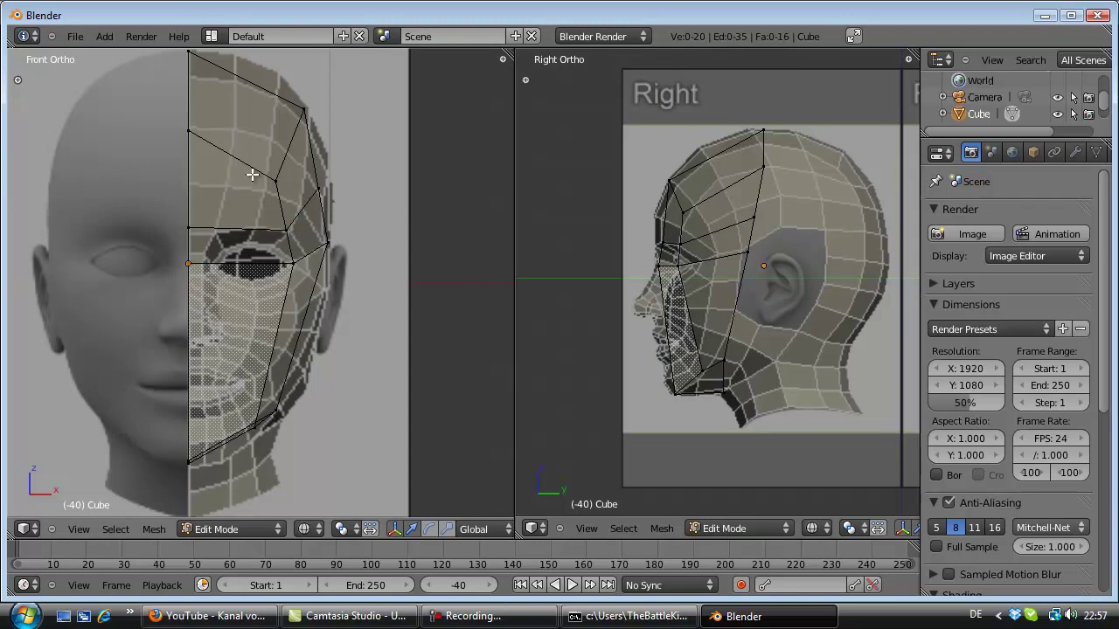
Step: Nudge the outer brow vertex slightly to follow the reference eye area
right_click(285, 230)
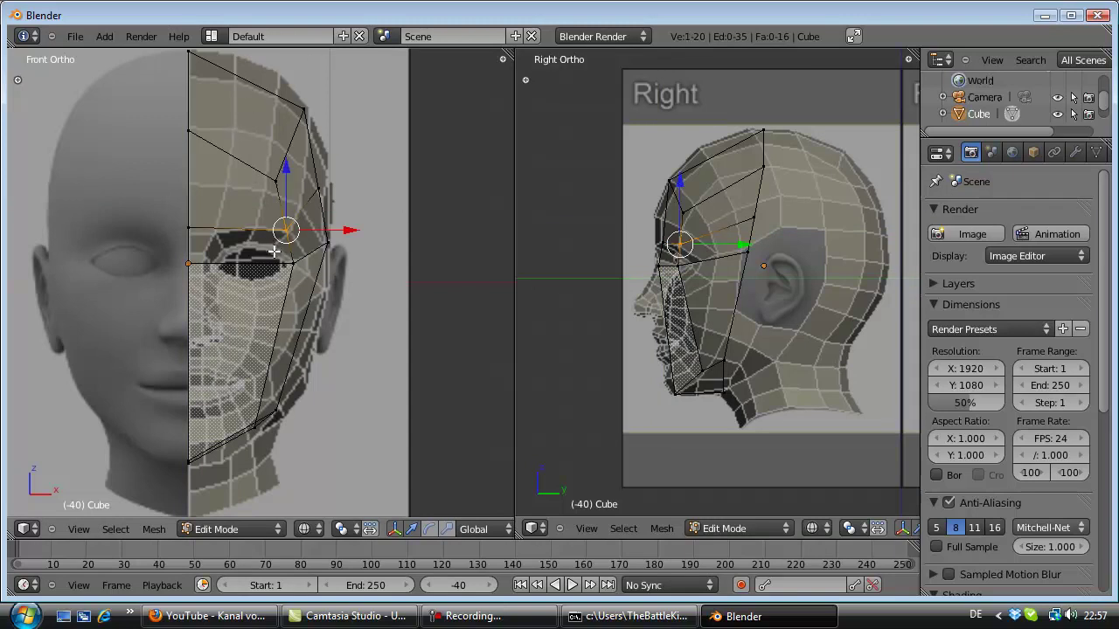
key(g)
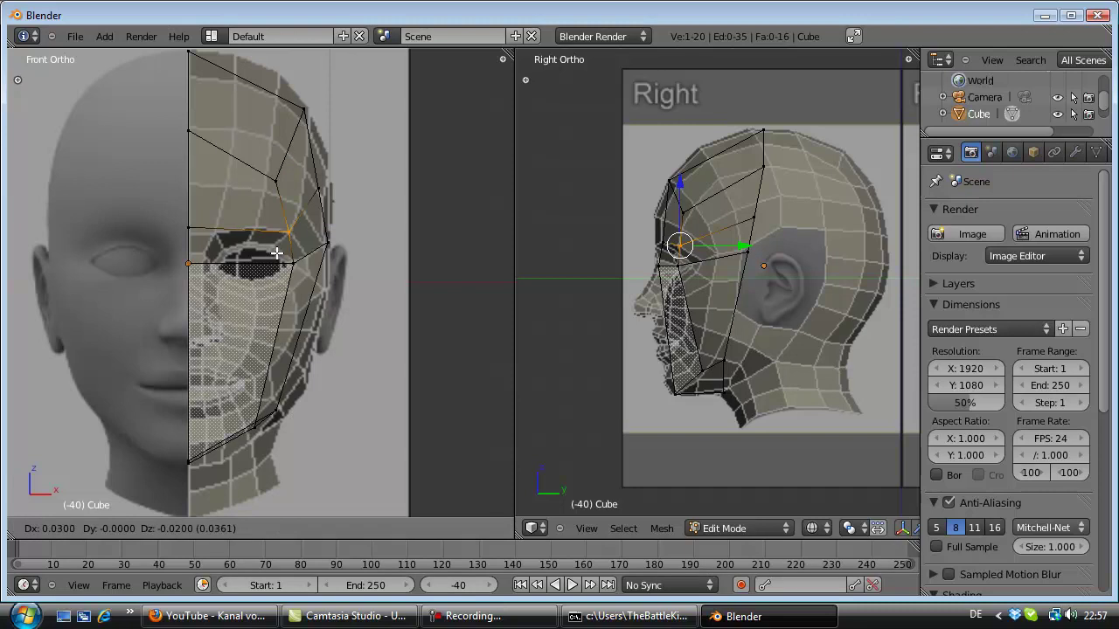
click(276, 253)
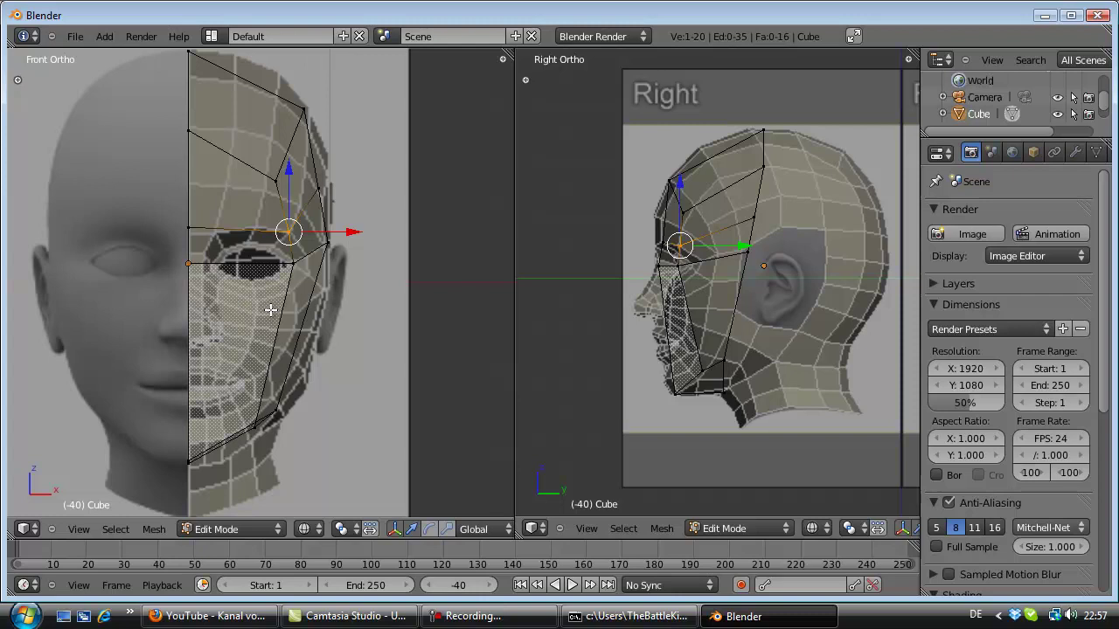
key(a)
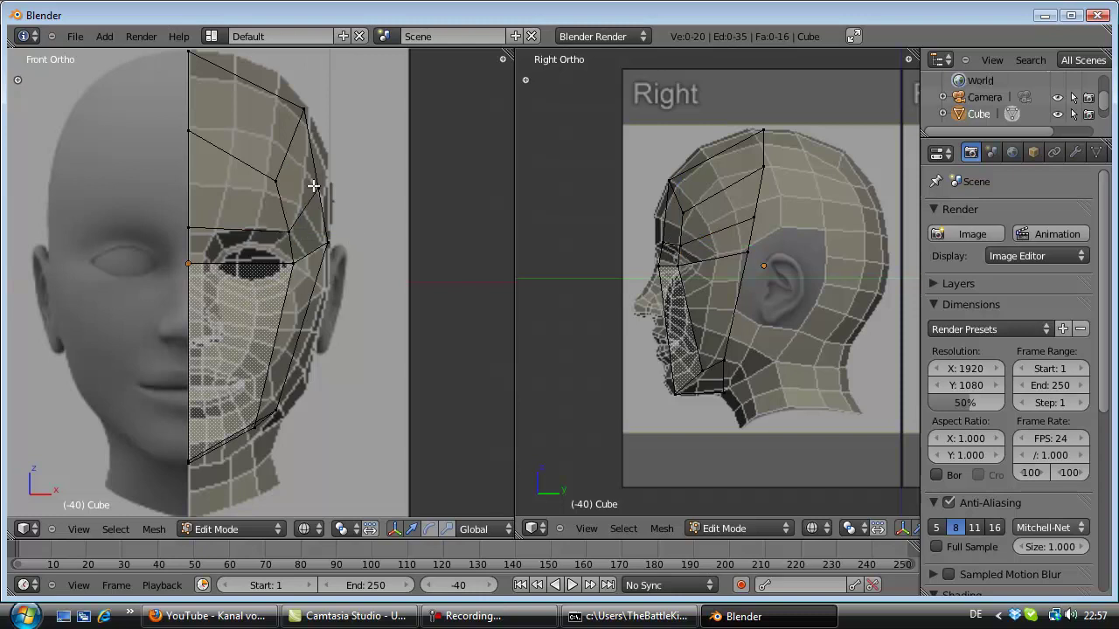
Step: Add a vertical edge loop down the face, slid in close to the centre line
key(ctrl+r)
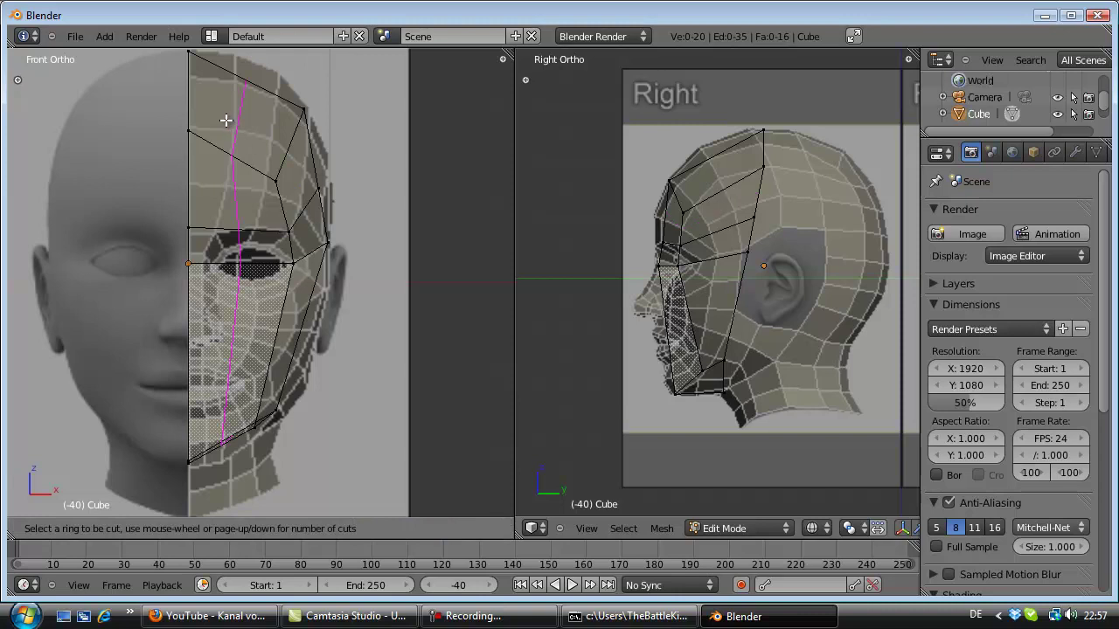
click(226, 120)
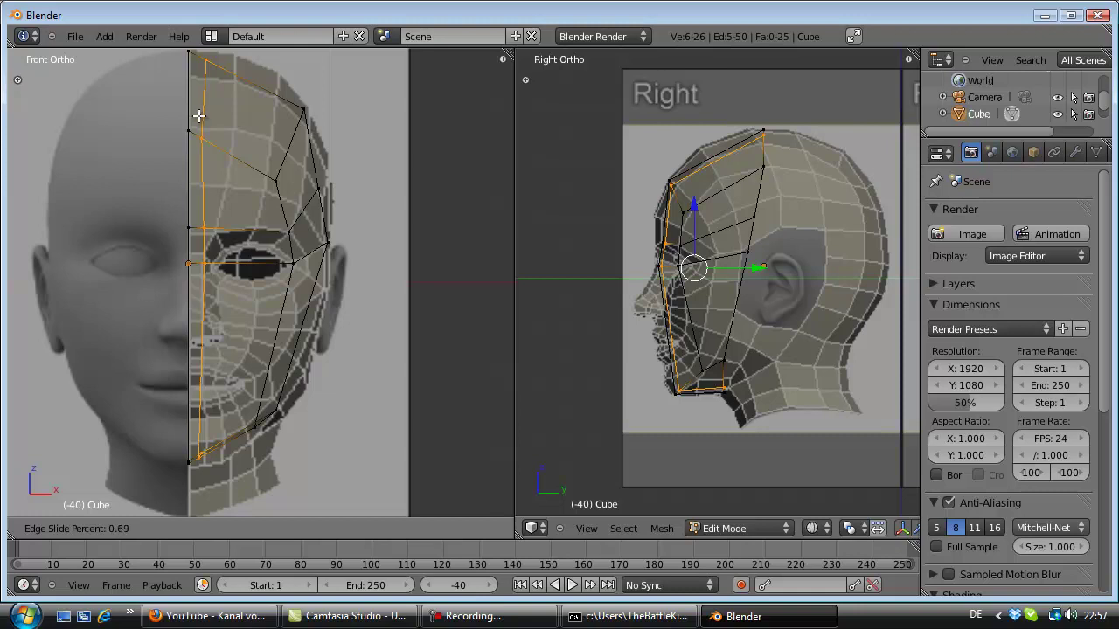
click(199, 115)
scroll(234, 207, up, 2)
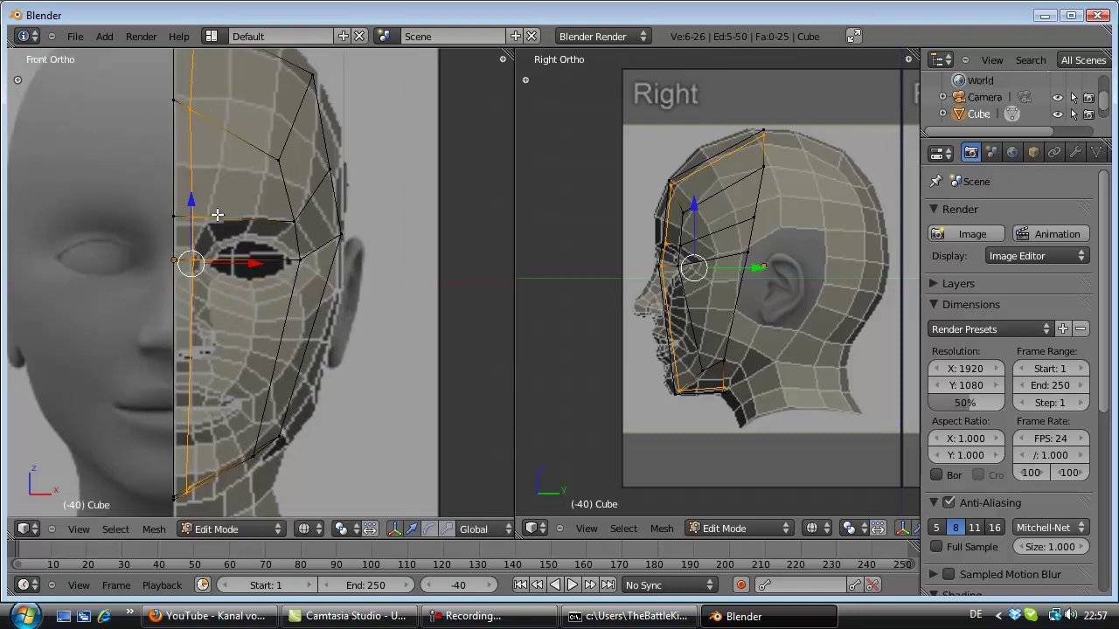
key(a)
scroll(205, 221, down, 1)
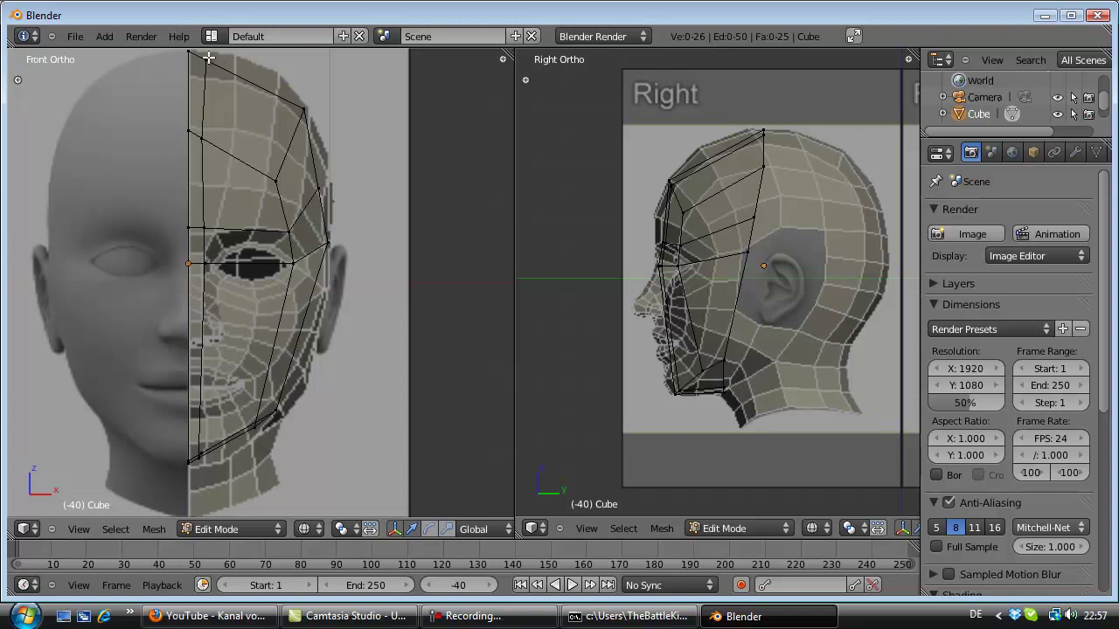
Step: Raise the head's top vertex along Z up to the crown
scroll(227, 116, up, 1)
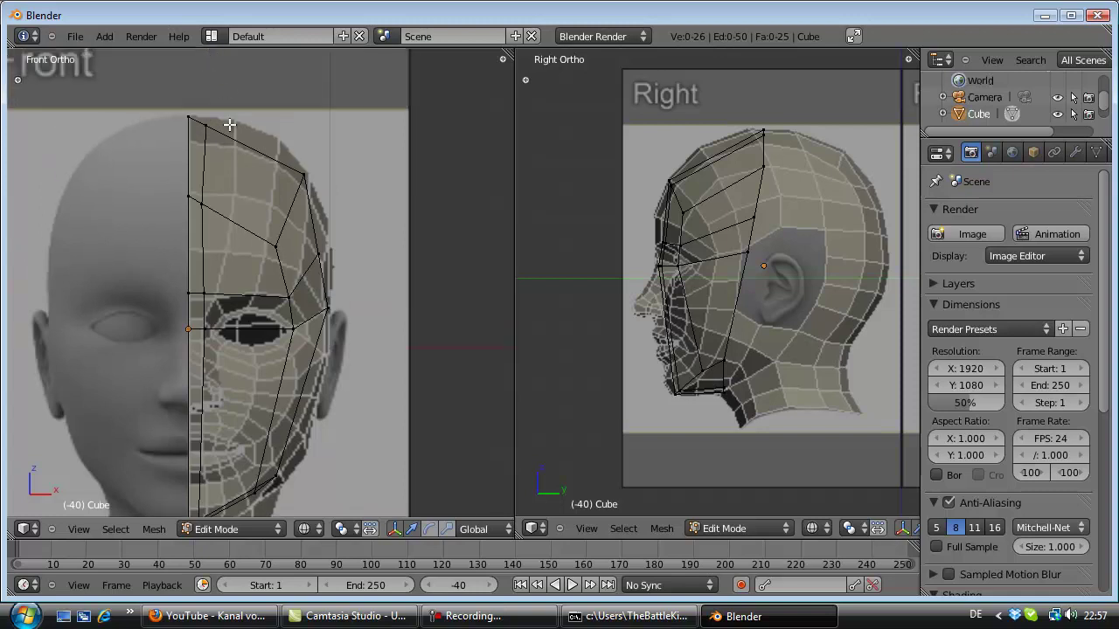
scroll(227, 117, up, 1)
scroll(227, 116, up, 1)
scroll(228, 116, up, 1)
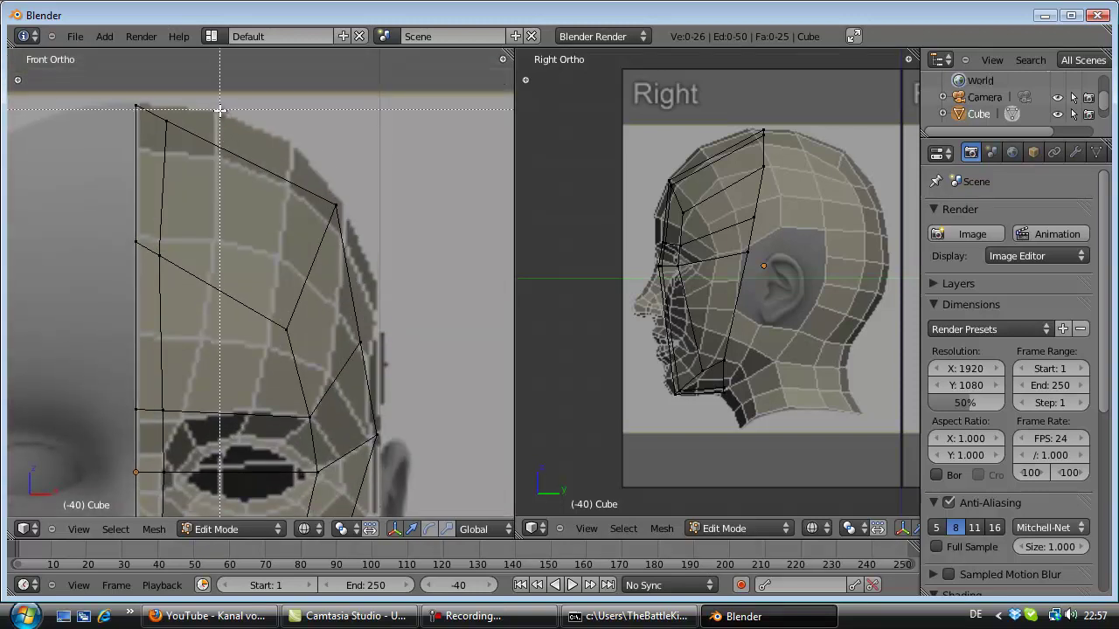
right_click(161, 149)
key(g)
key(z)
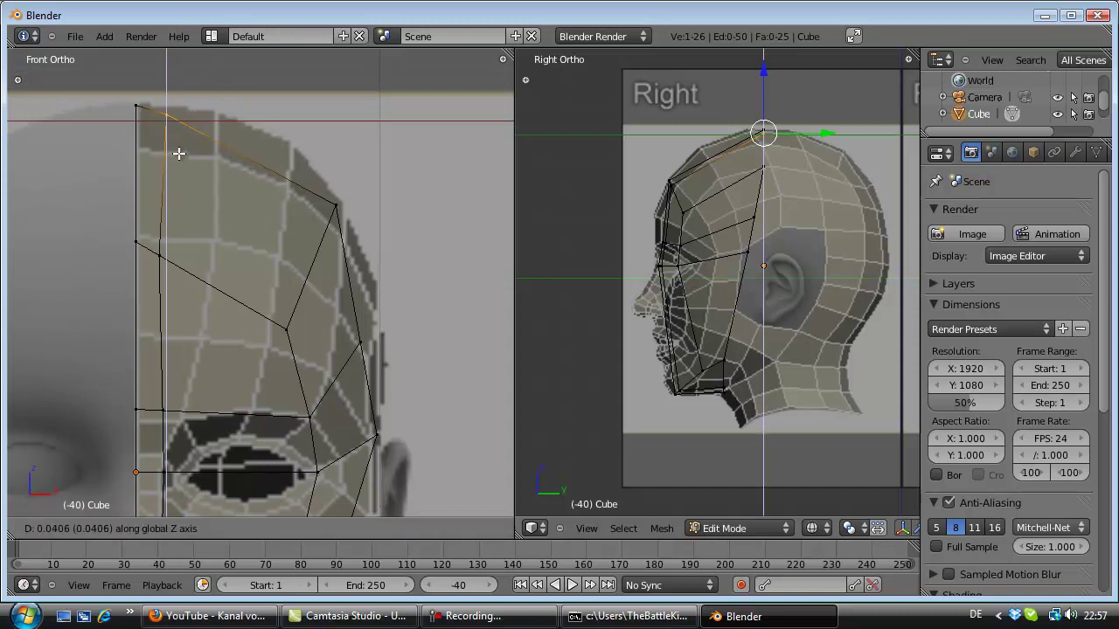
click(180, 146)
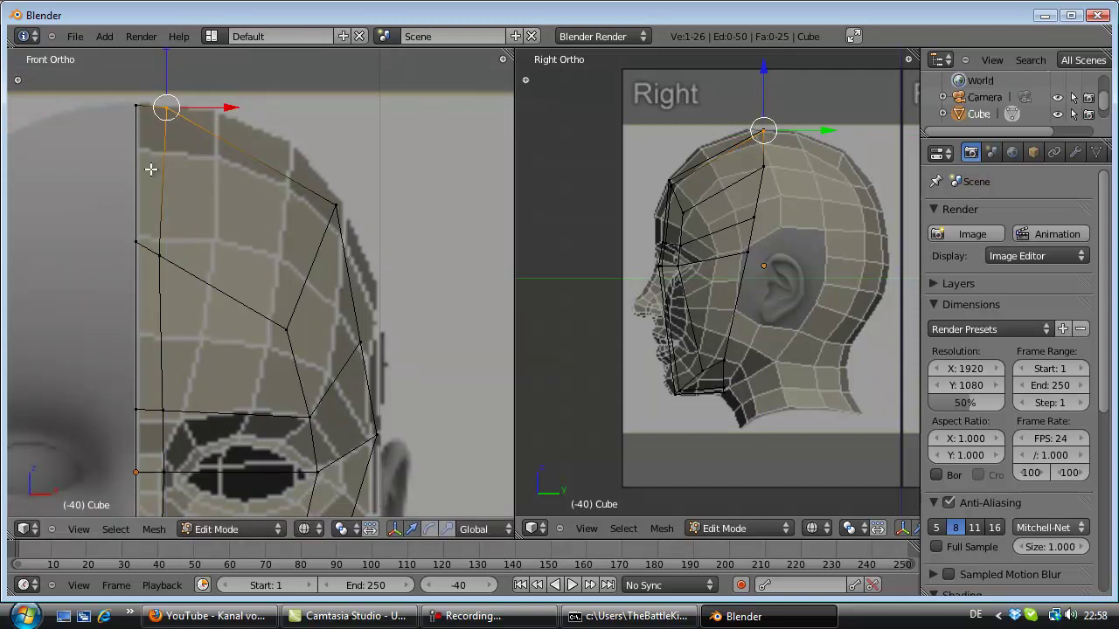
key(a)
Step: Lower the chin vertex along Z
scroll(186, 182, down, 2)
shift+scroll(186, 181, down, 3)
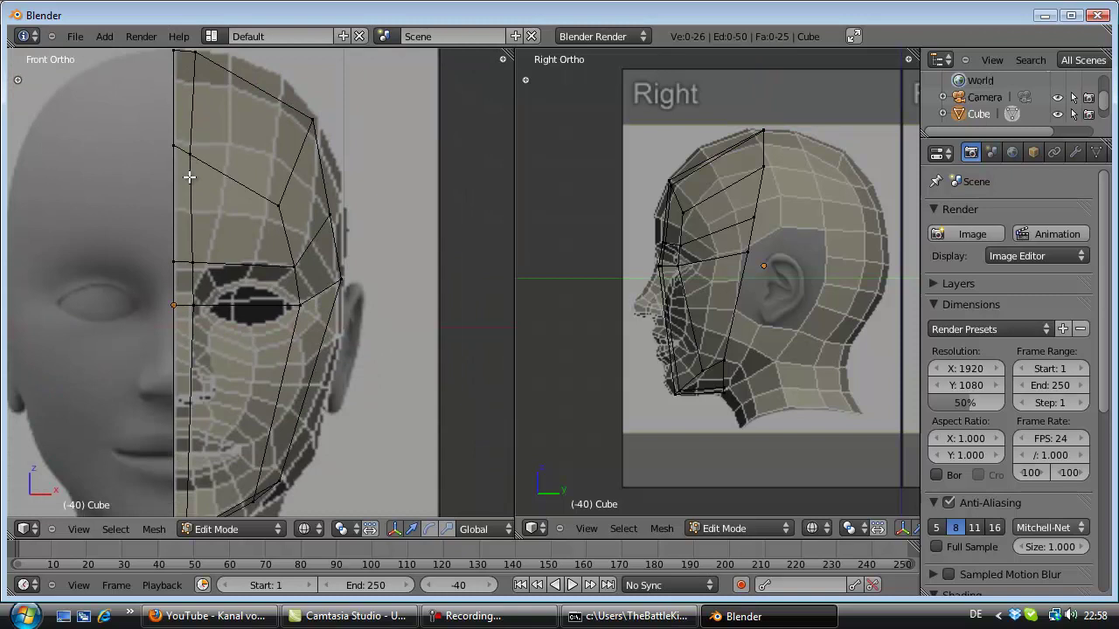
shift+scroll(186, 182, down, 3)
scroll(184, 262, up, 2)
scroll(178, 277, up, 2)
shift+scroll(177, 277, down, 1)
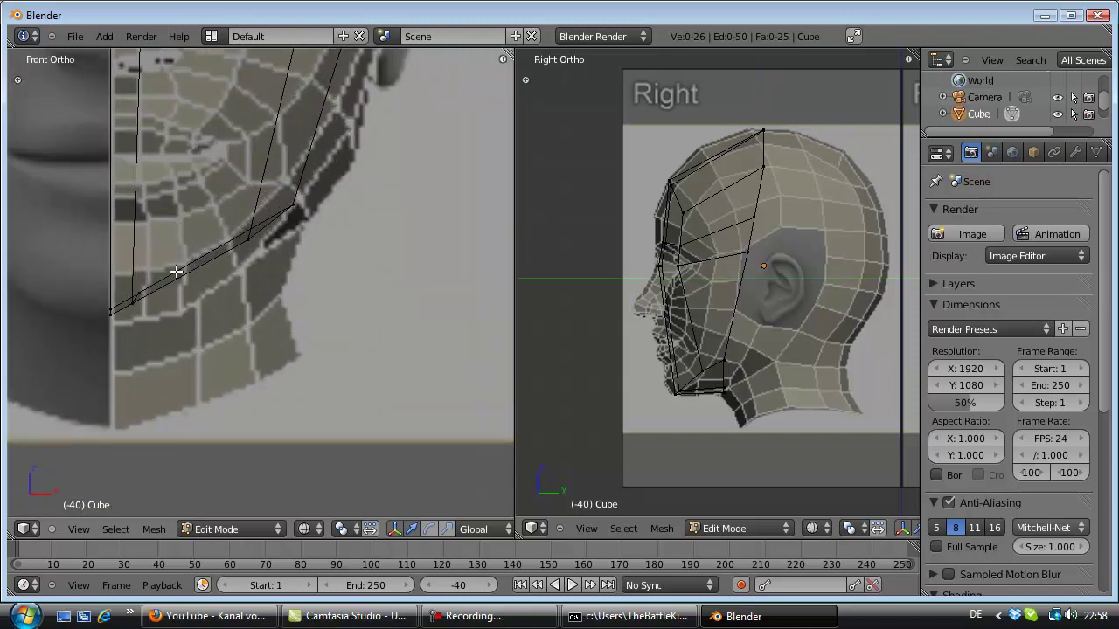
scroll(177, 277, up, 1)
ctrl+scroll(180, 275, up, 1)
ctrl+scroll(181, 272, up, 1)
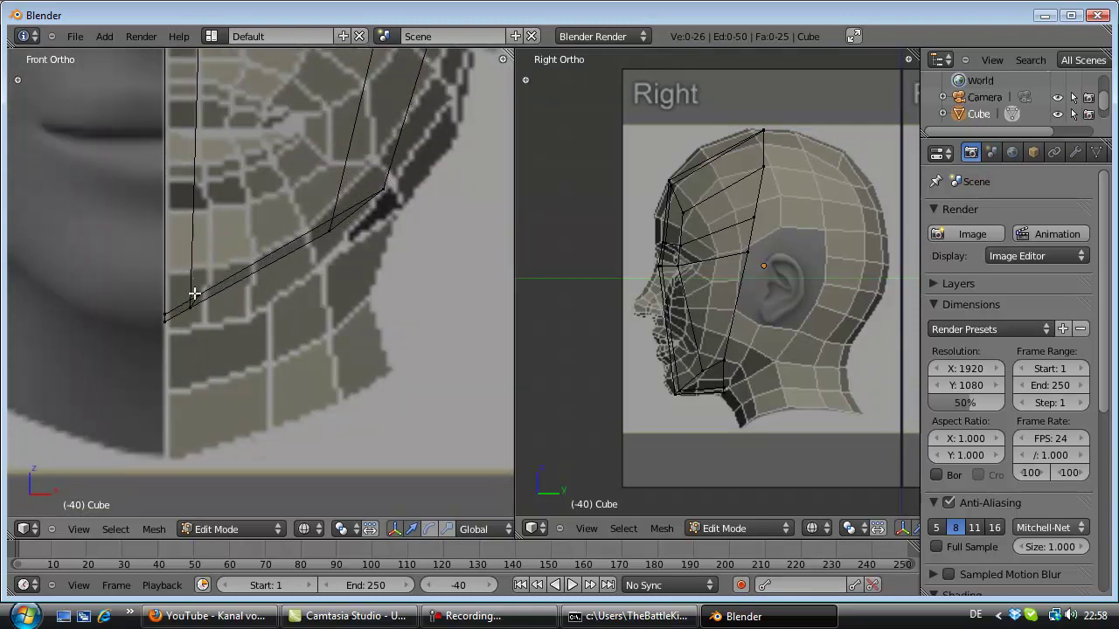
right_click(191, 309)
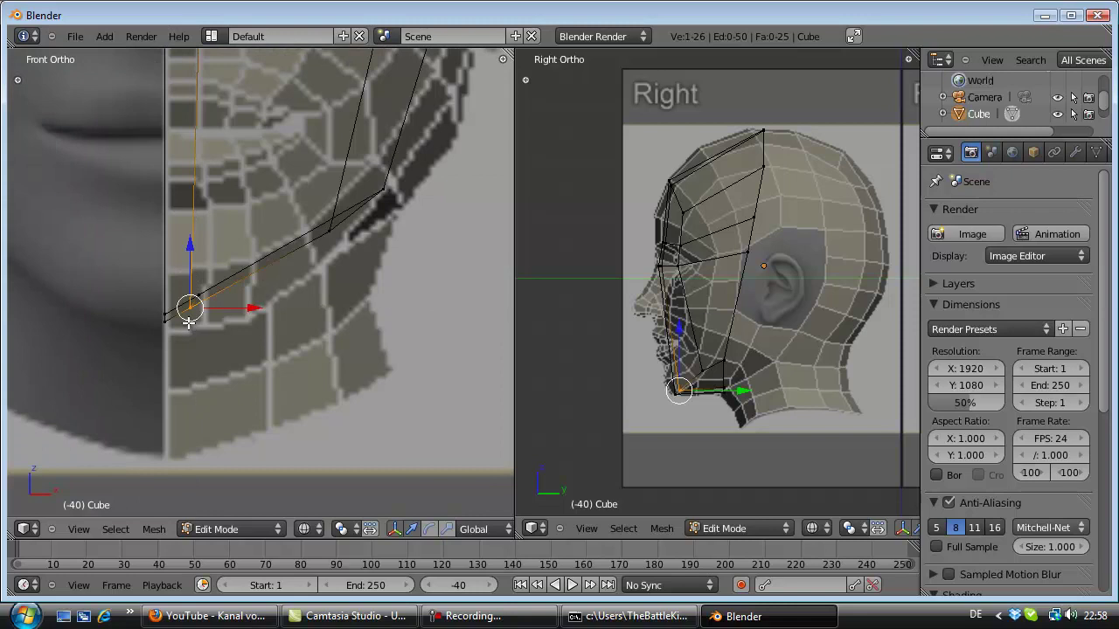
key(g)
key(z)
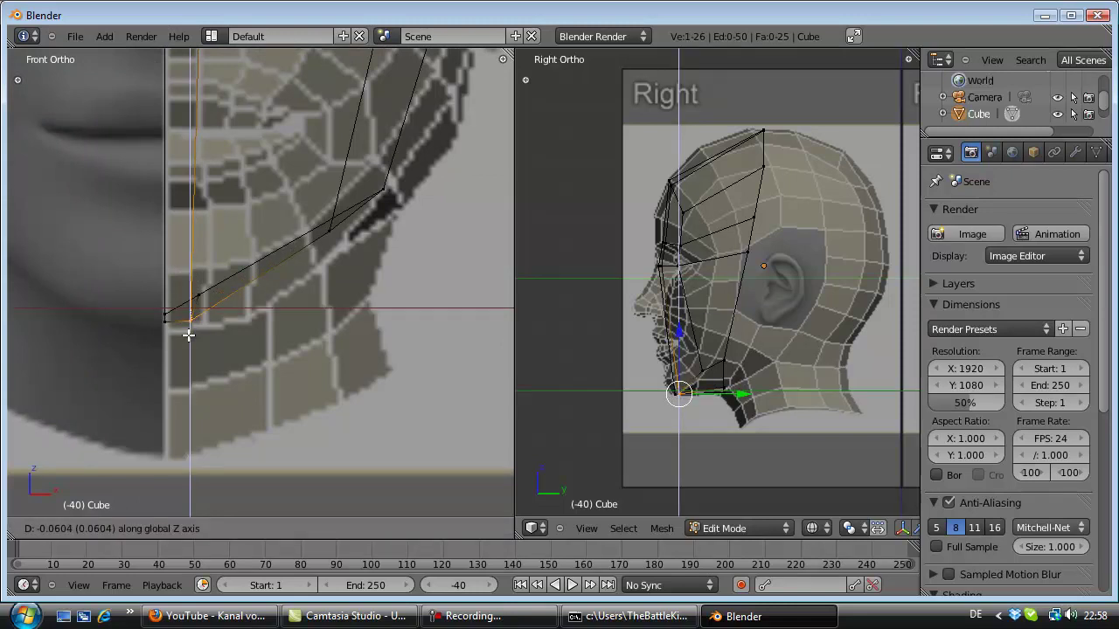
click(188, 335)
Step: Pull the chin vertex along X onto the centre line, then drop it slightly
key(g)
key(x)
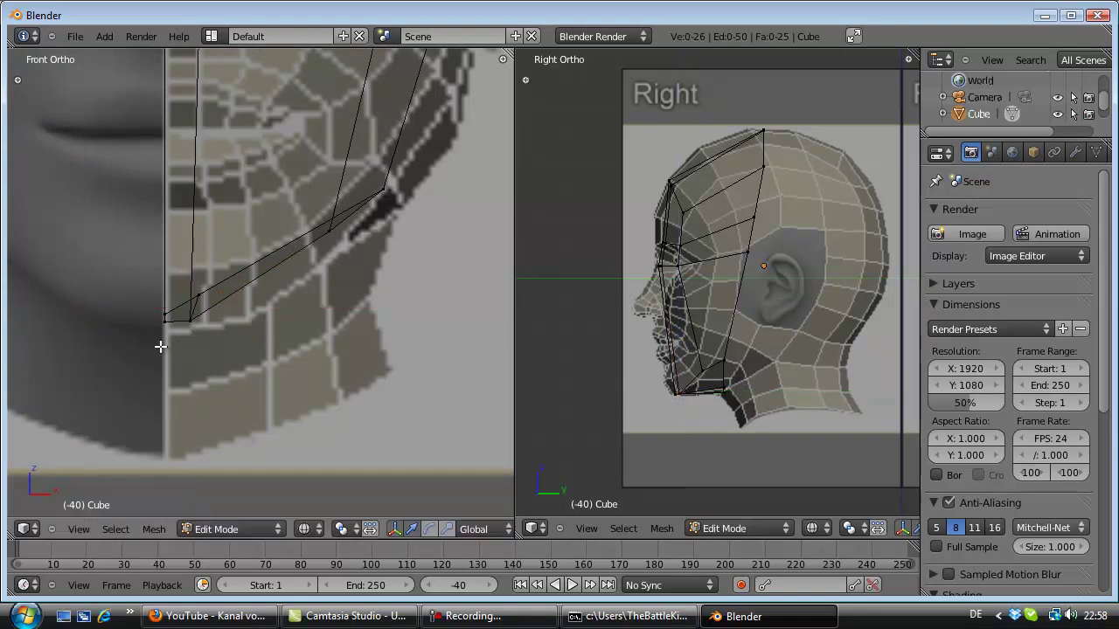
click(155, 345)
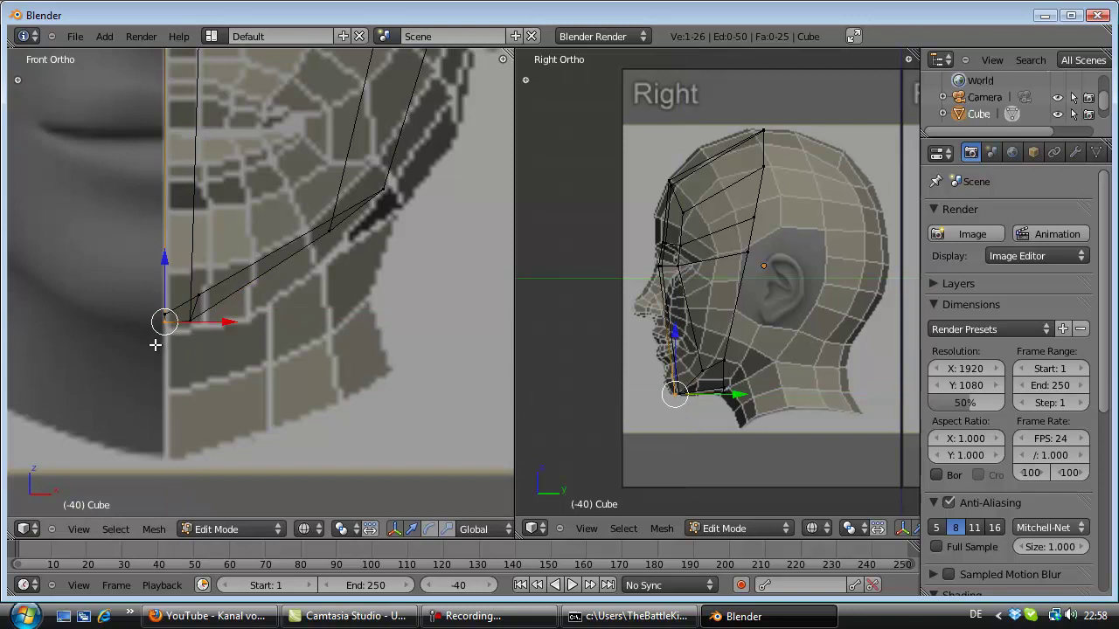
key(g)
key(z)
click(154, 350)
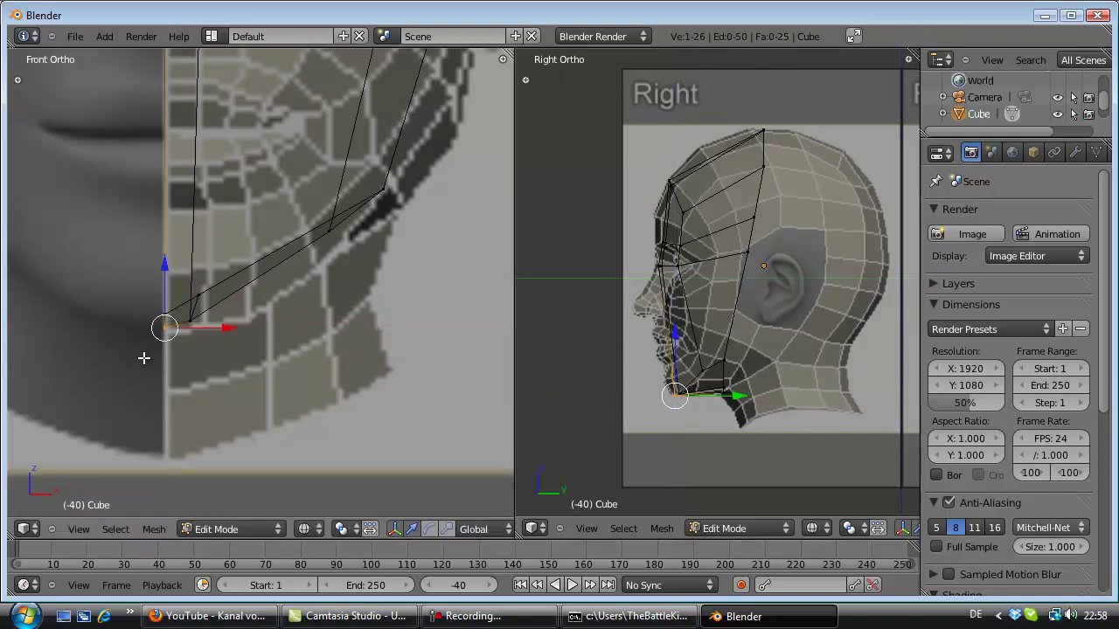
key(a)
scroll(147, 346, down, 2)
scroll(149, 344, down, 1)
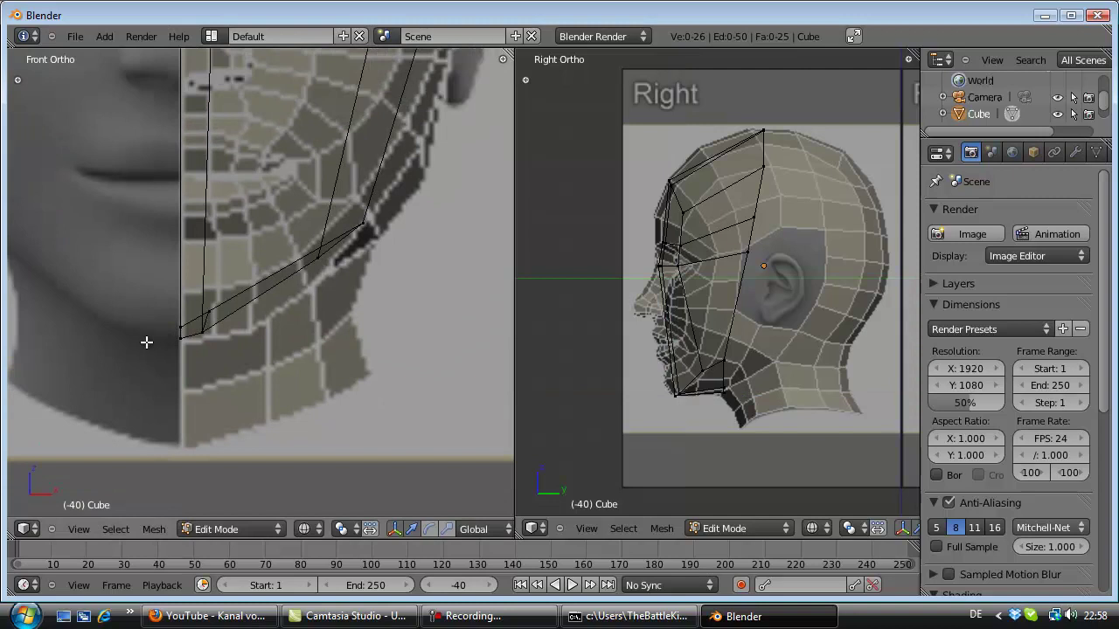
scroll(156, 337, down, 2)
scroll(164, 333, down, 1)
scroll(167, 332, up, 1)
scroll(262, 315, up, 3)
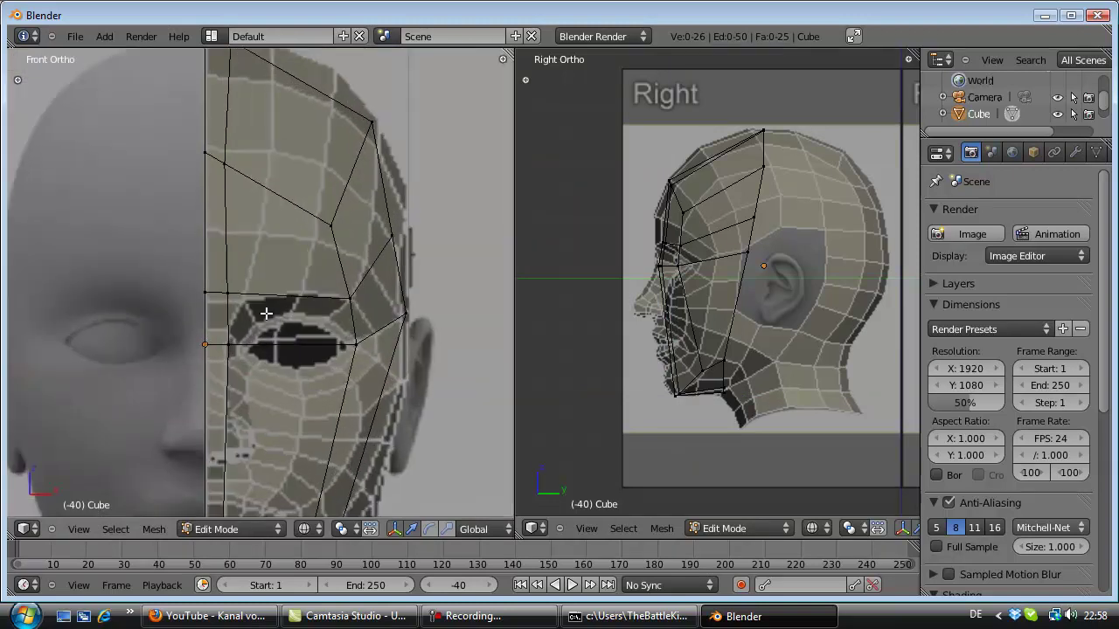
scroll(264, 306, down, 3)
scroll(261, 290, up, 1)
Step: Lower the forehead vertex and a centre-line vertex above the eye along Z
right_click(193, 166)
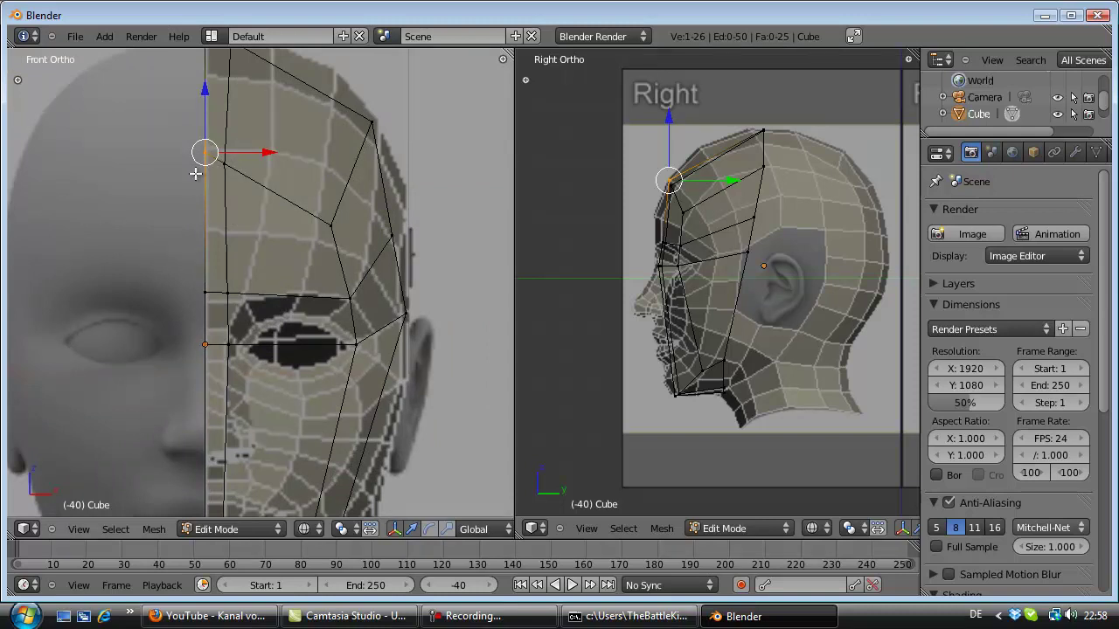
key(g)
key(z)
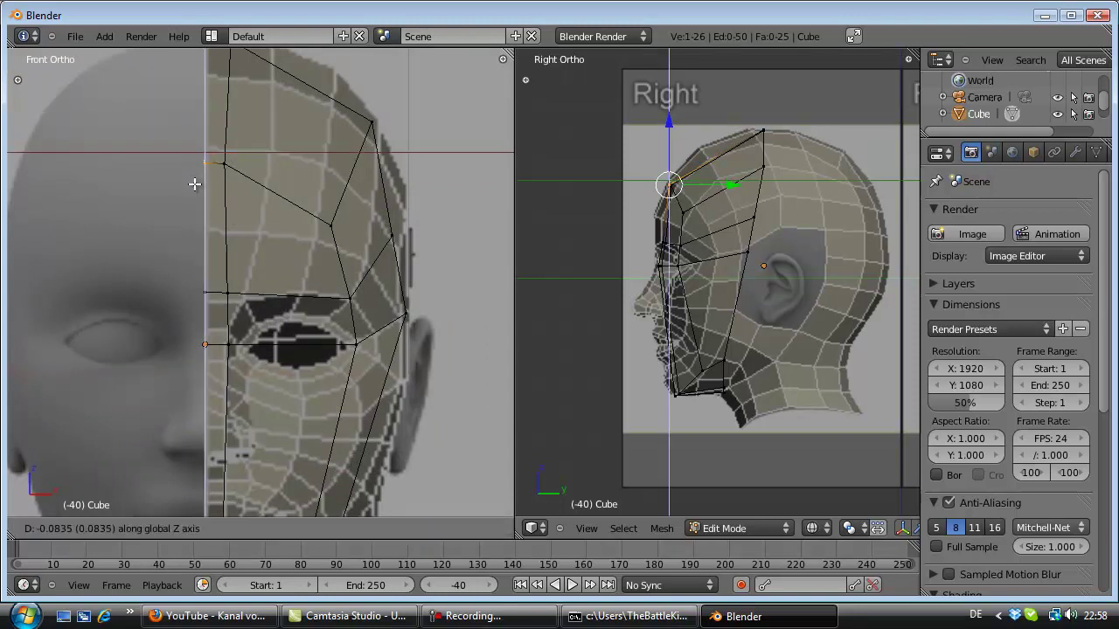
click(194, 183)
key(a)
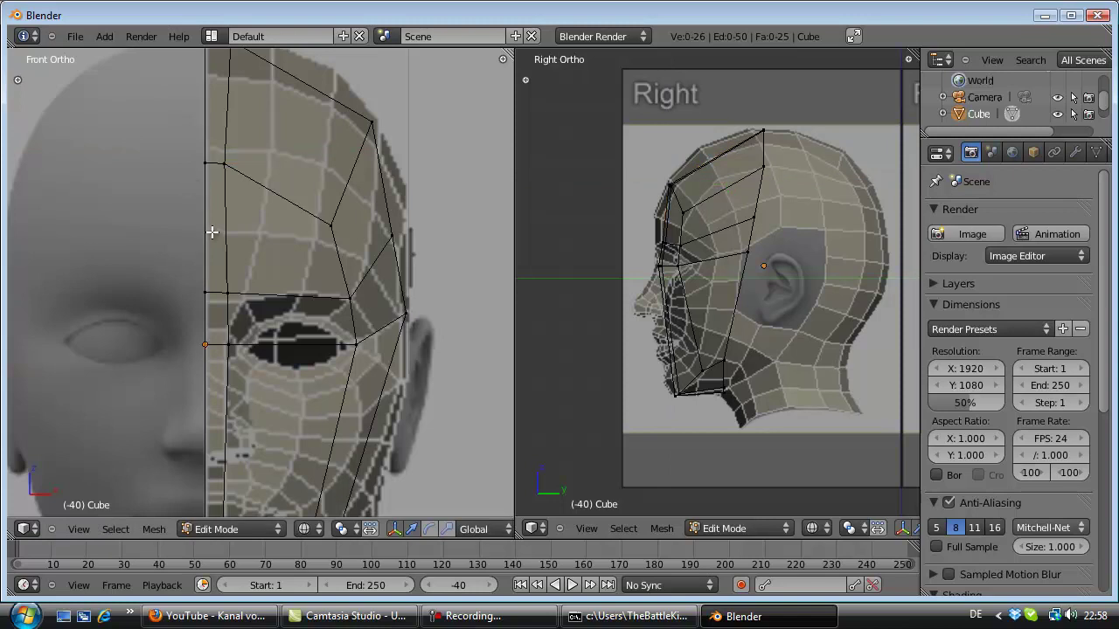
right_click(227, 293)
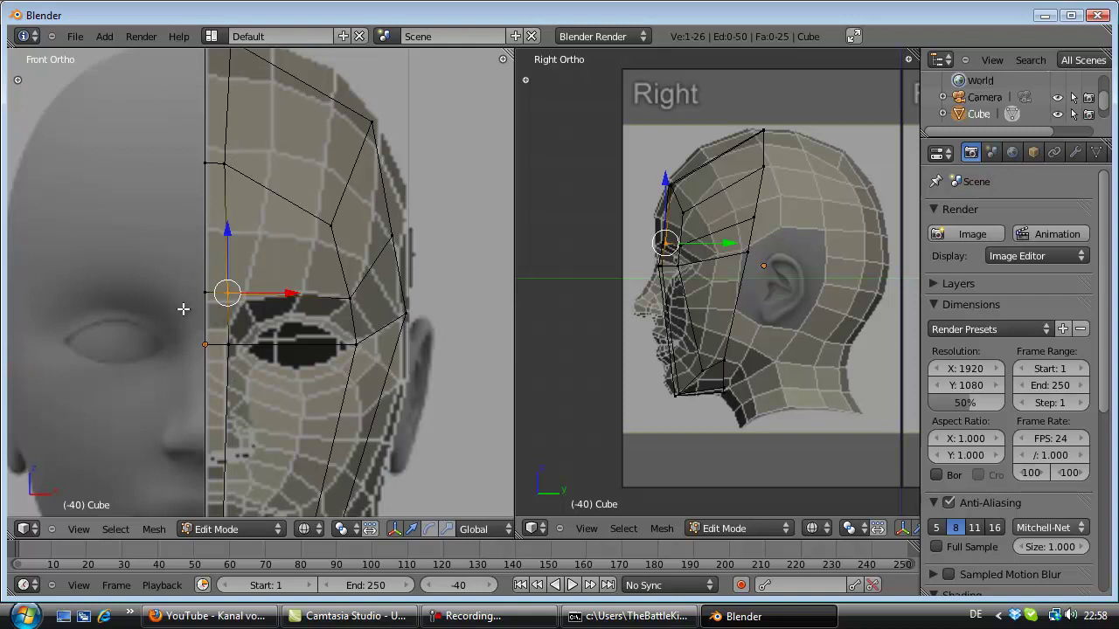
key(g)
key(z)
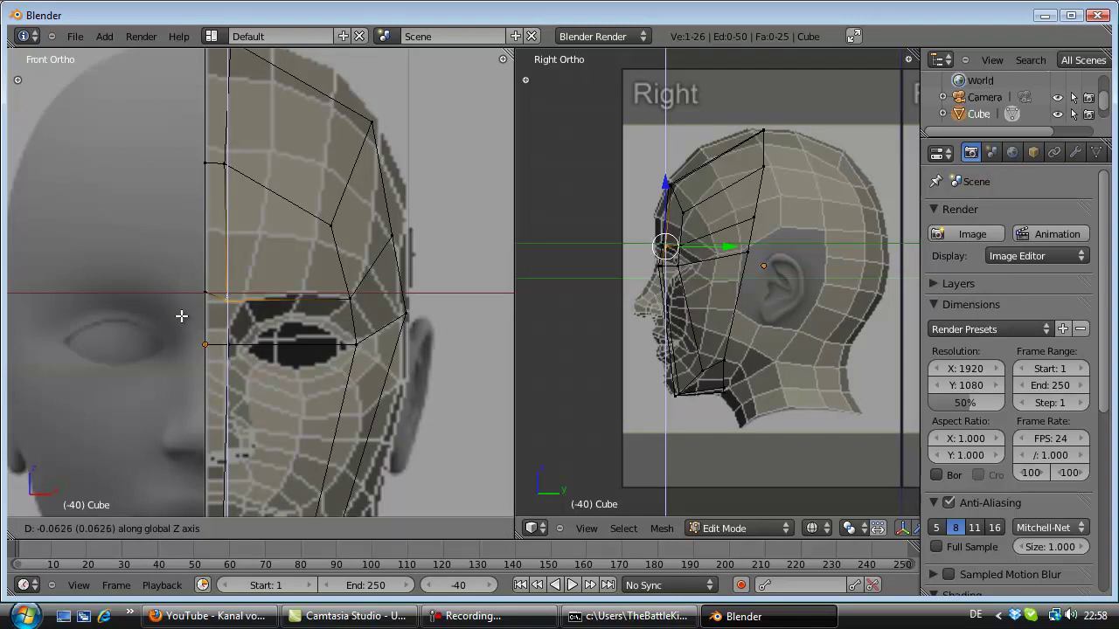
click(181, 315)
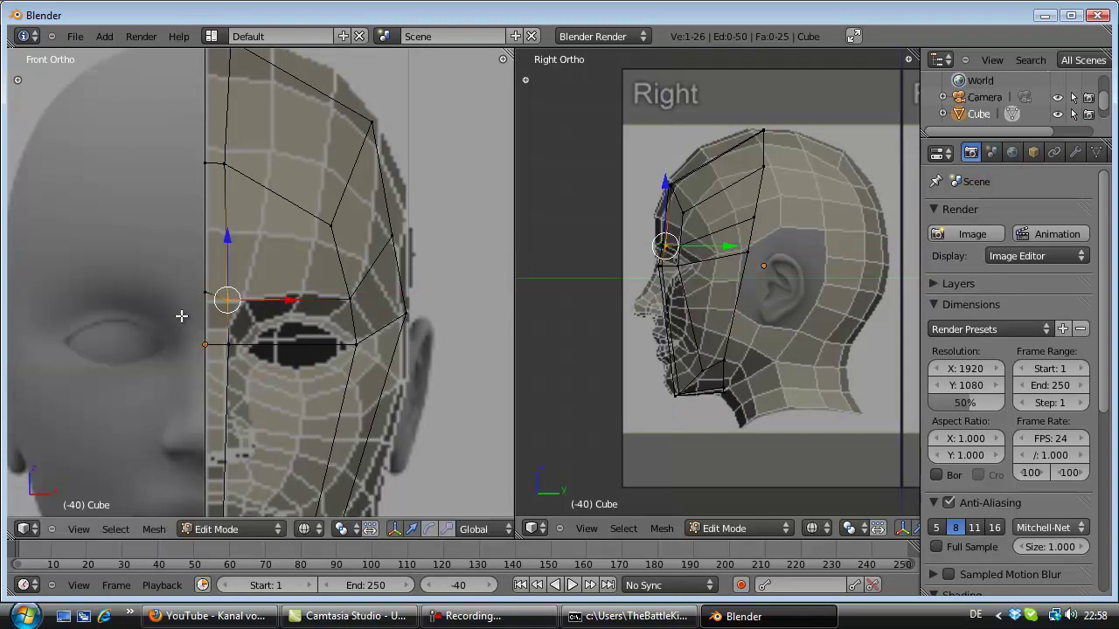
key(a)
Step: Lower the brow-level centre-line vertex and a brow-line vertex along Z
right_click(202, 309)
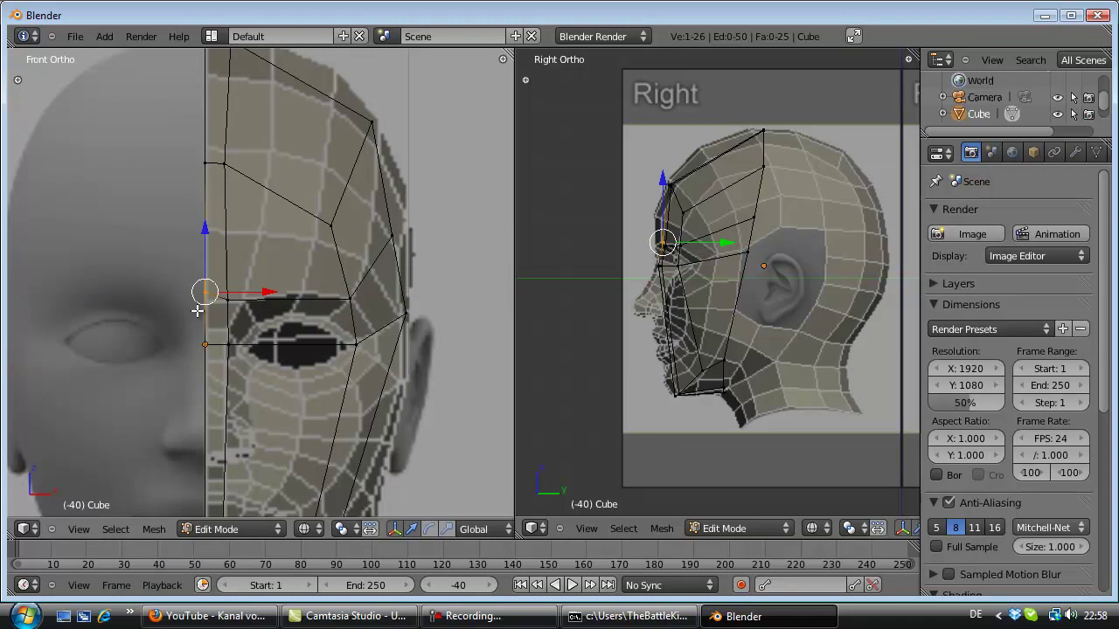
key(g)
key(z)
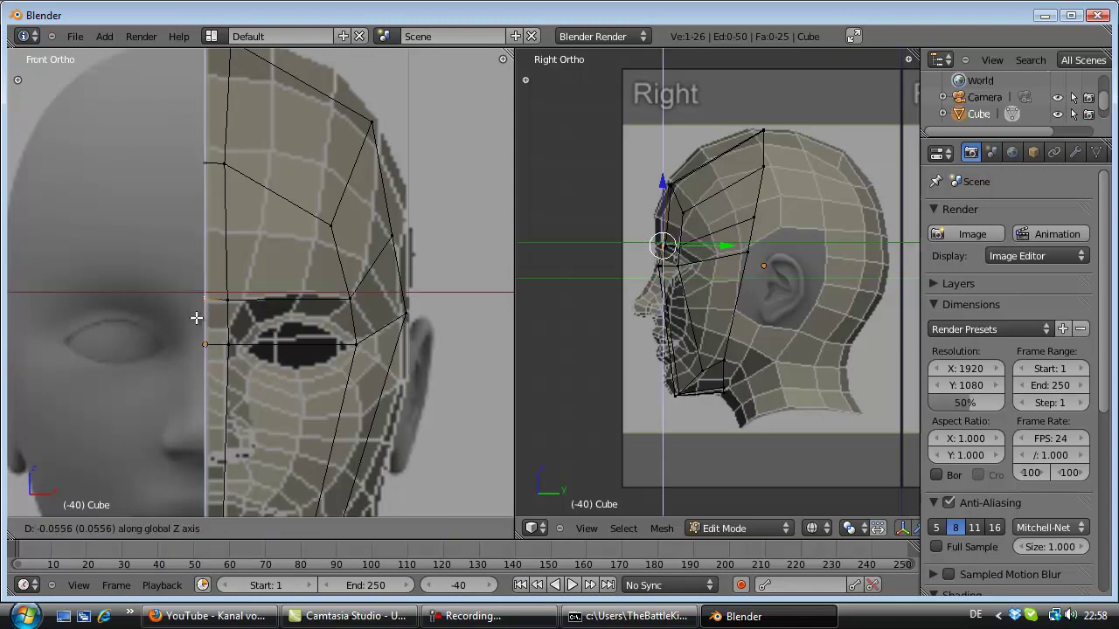
click(197, 318)
key(a)
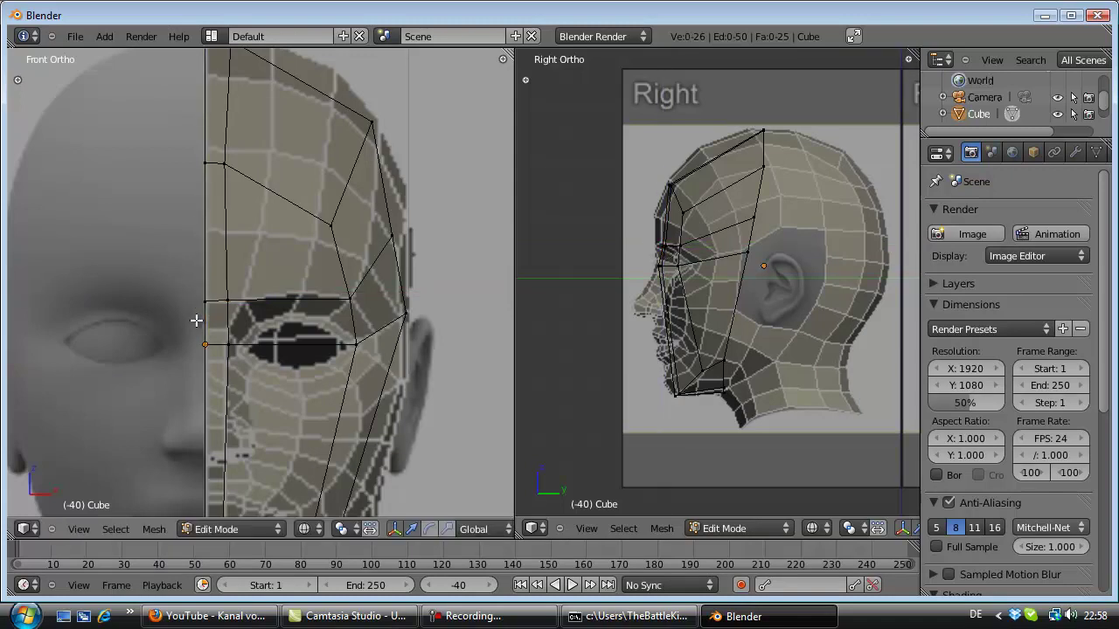
right_click(227, 306)
key(g)
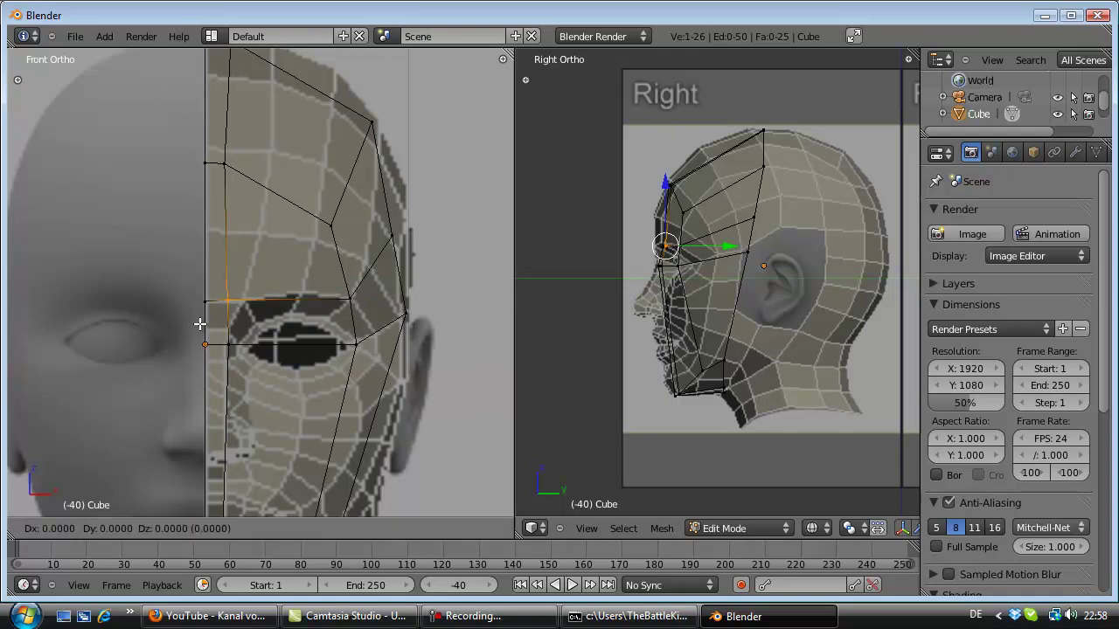
key(z)
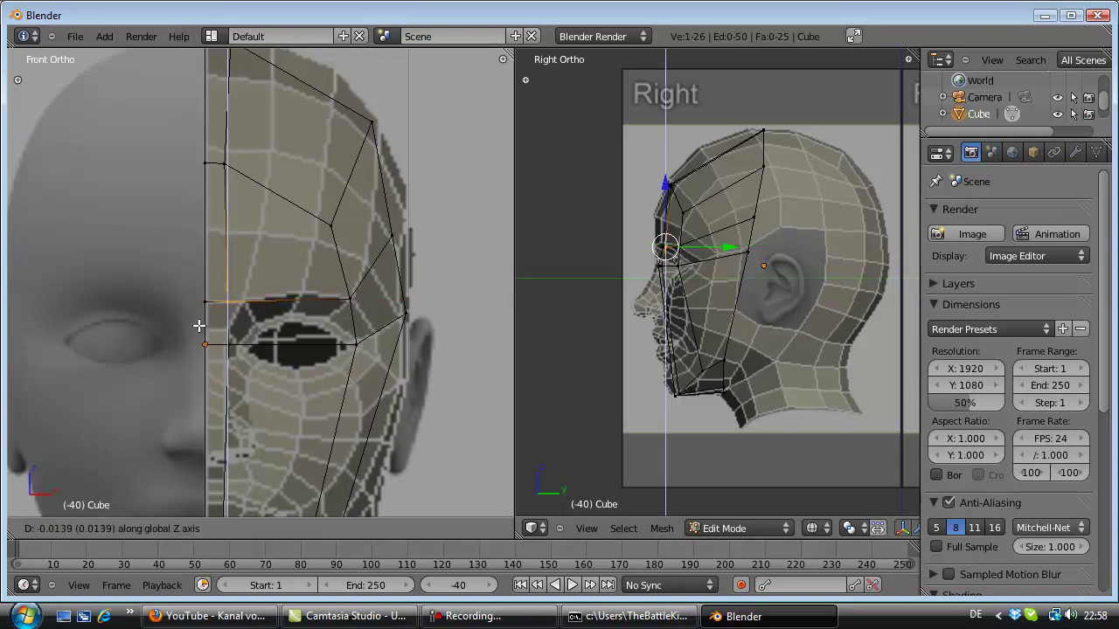
click(192, 325)
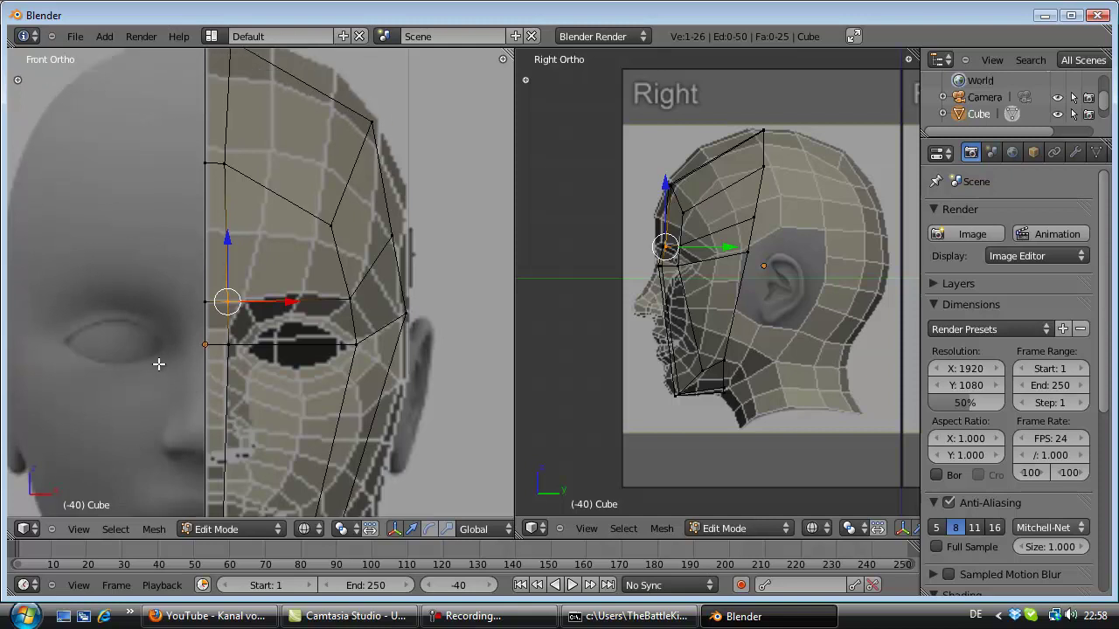
key(a)
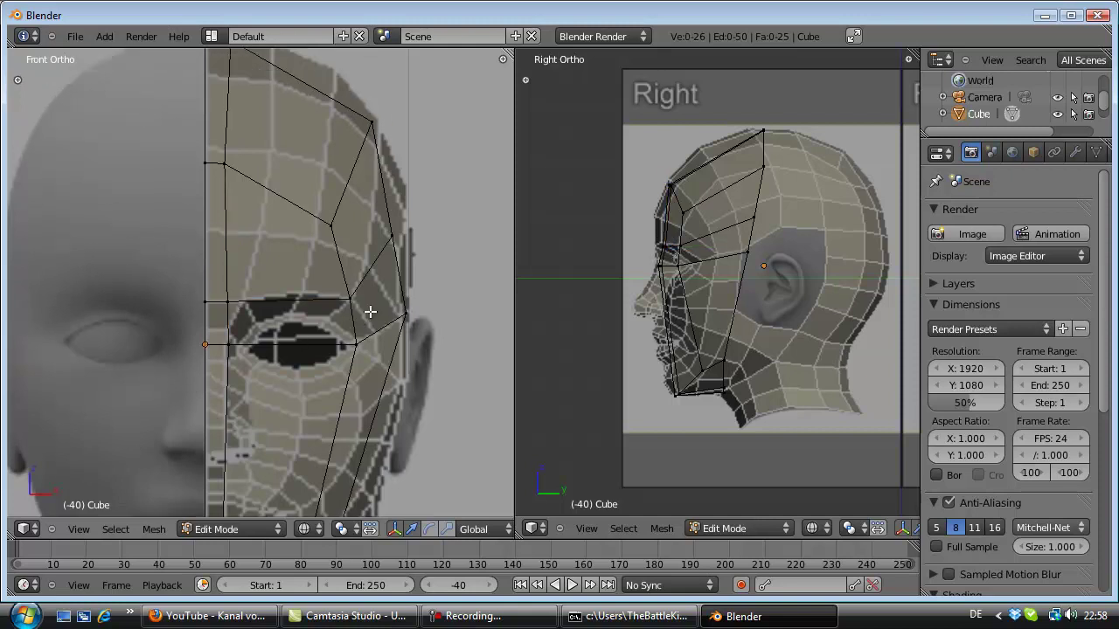
Step: Push the outer temple vertex along X out to the head outline
right_click(390, 238)
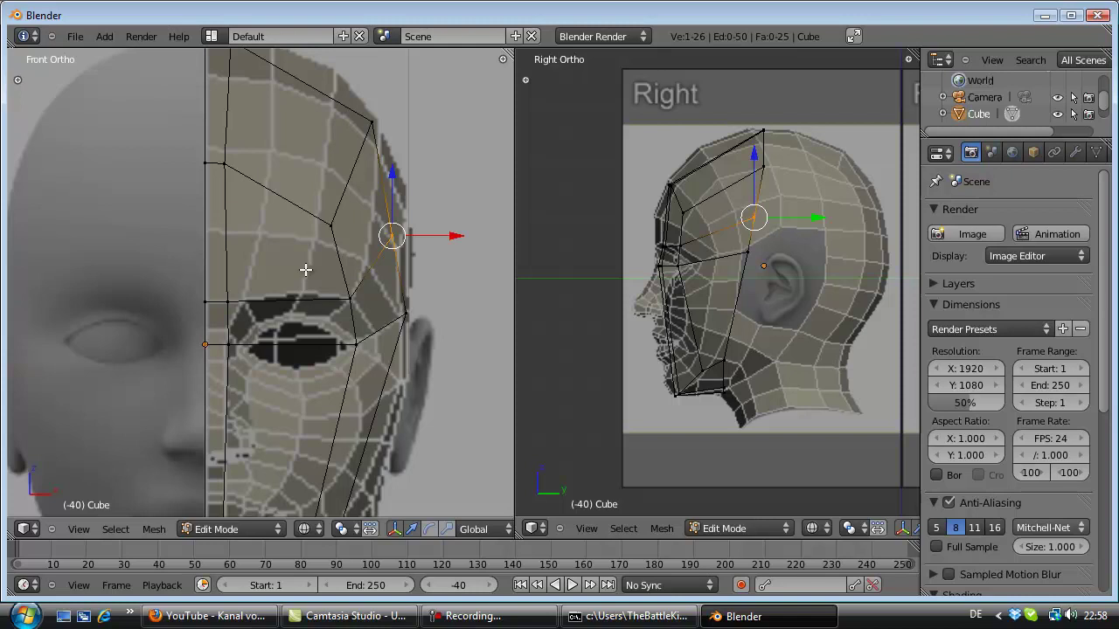
key(g)
key(x)
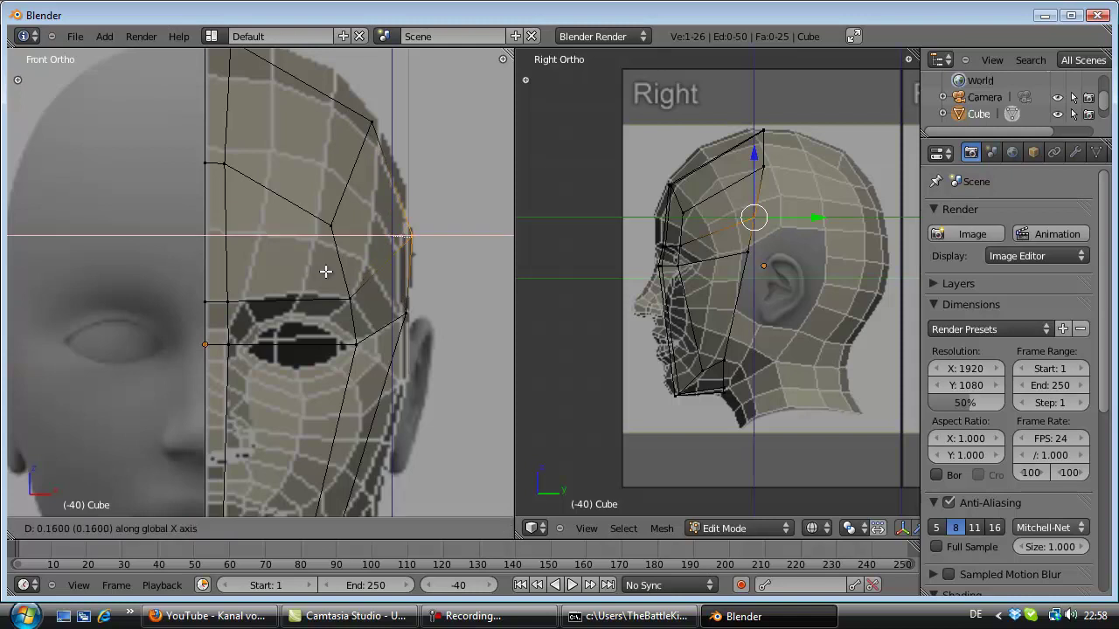
click(323, 272)
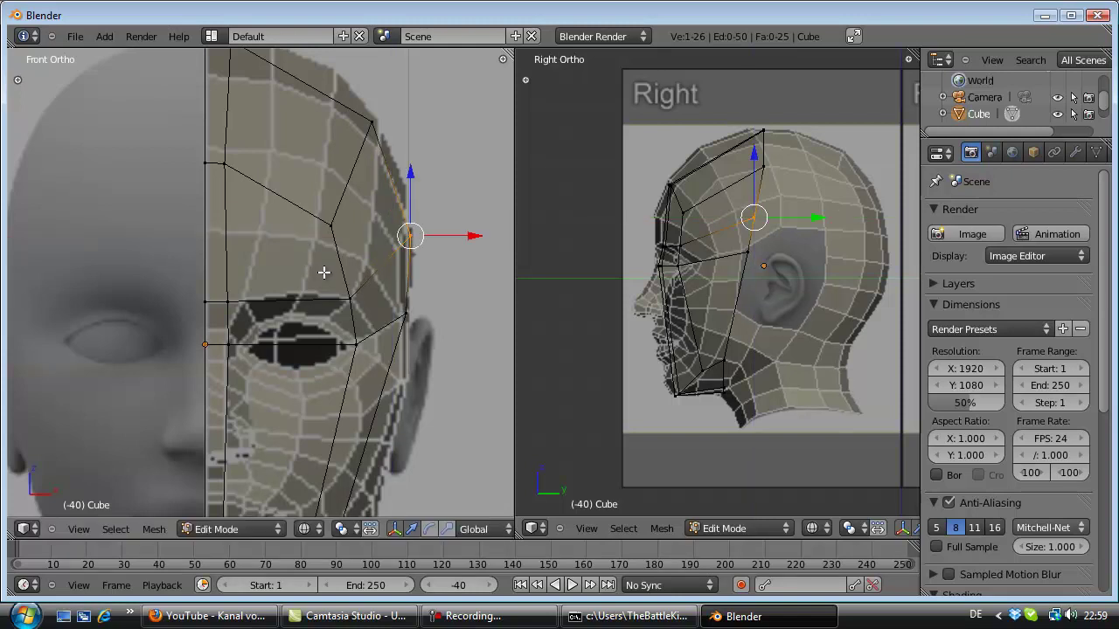
key(a)
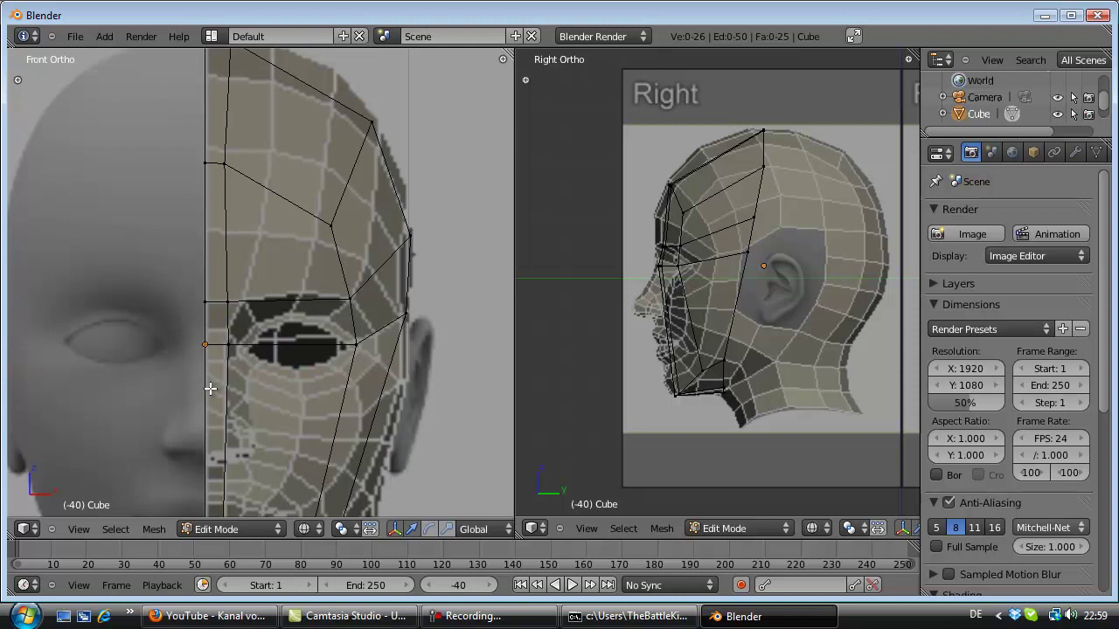
Step: Add an edge loop across the face just below the eye
key(ctrl+r)
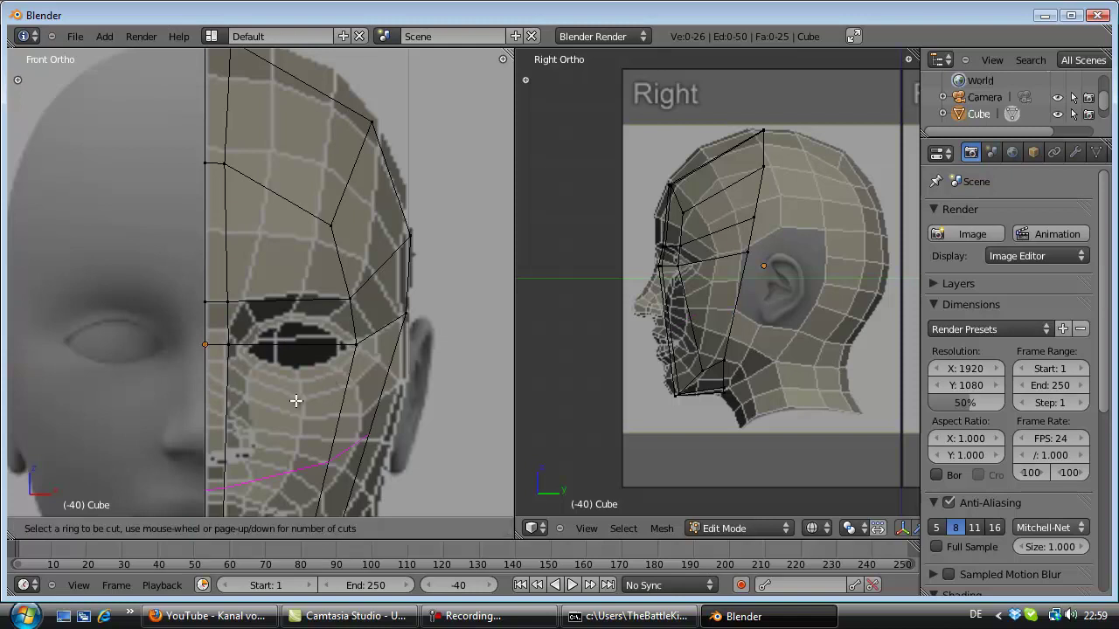
click(298, 418)
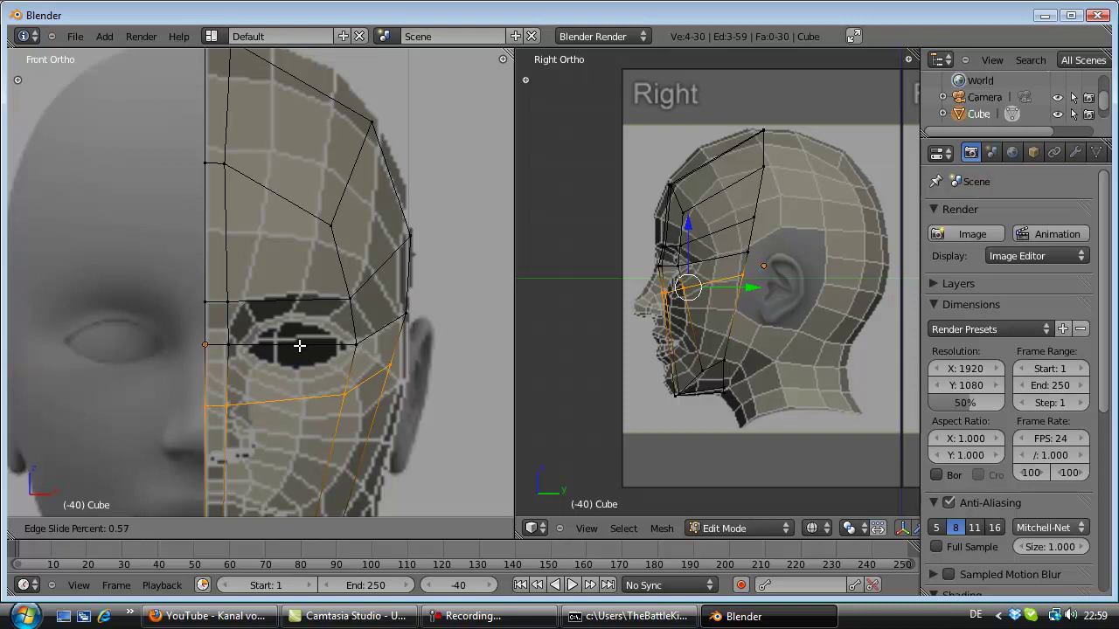
click(299, 346)
key(a)
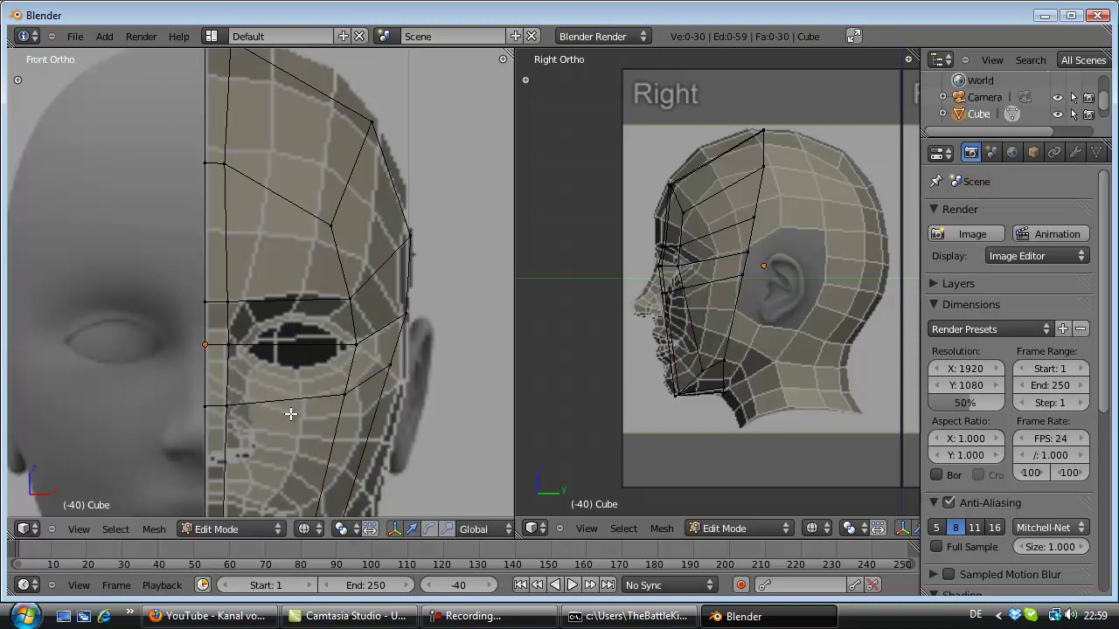
Step: Raise the centre-line edge beside the nose level with the eye bottom
right_click(191, 424)
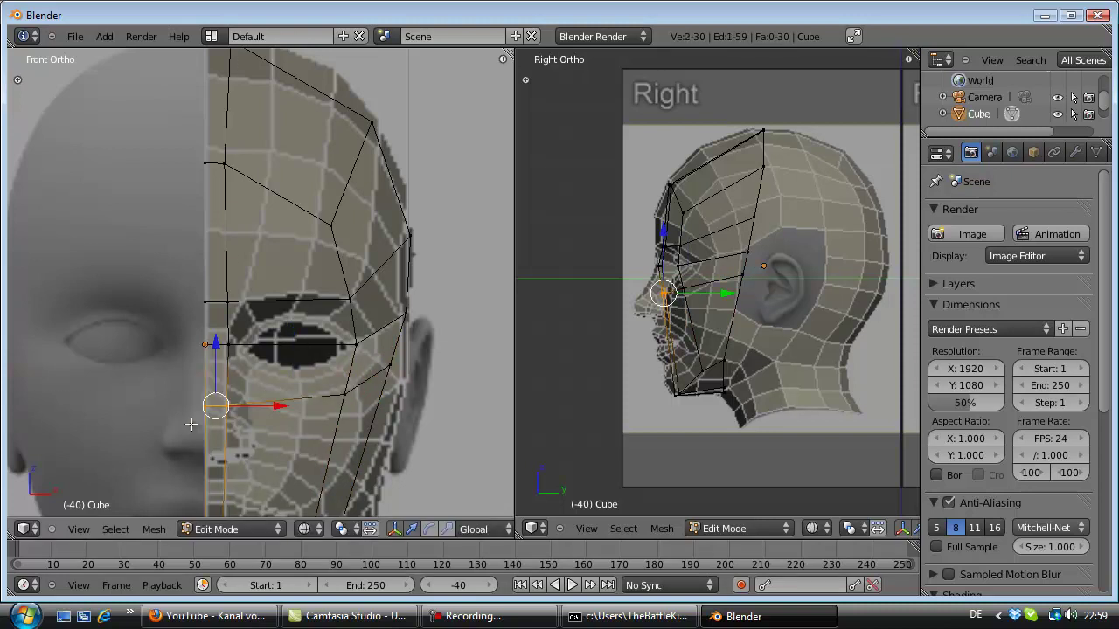
key(g)
key(z)
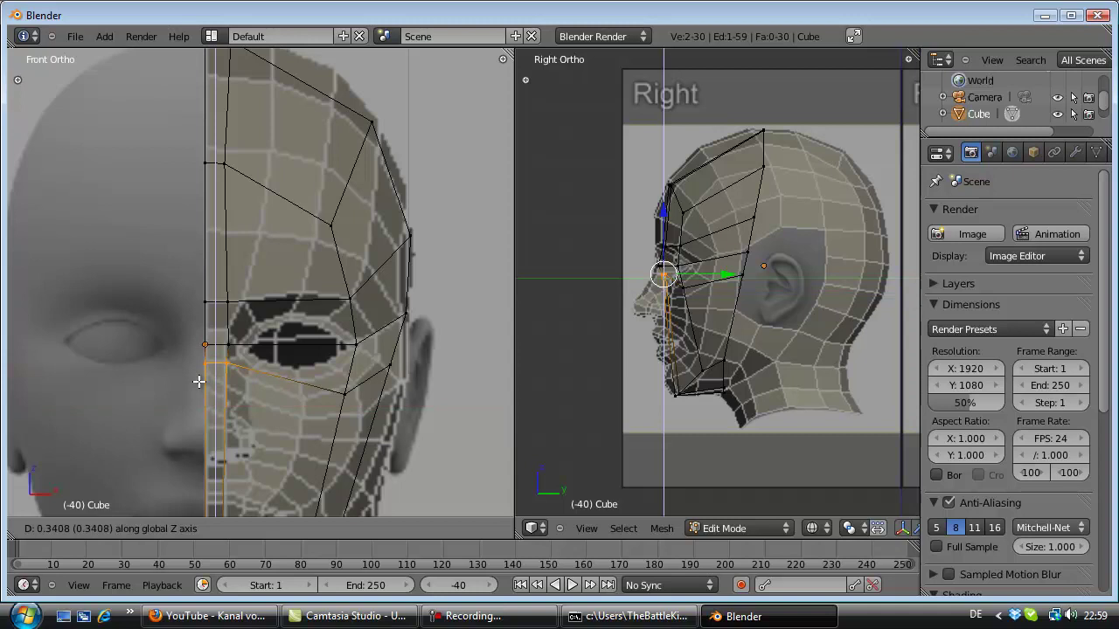
click(198, 381)
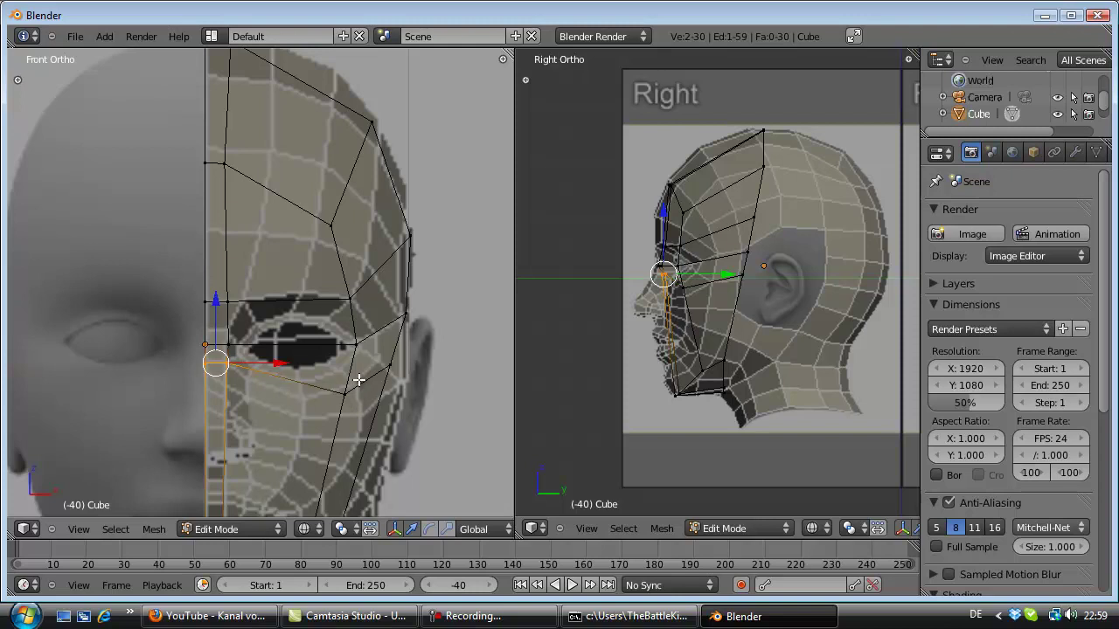
Step: Push the new loop's outer vertex sideways along X out to the cheek outline
key(s)
key(Escape)
key(a)
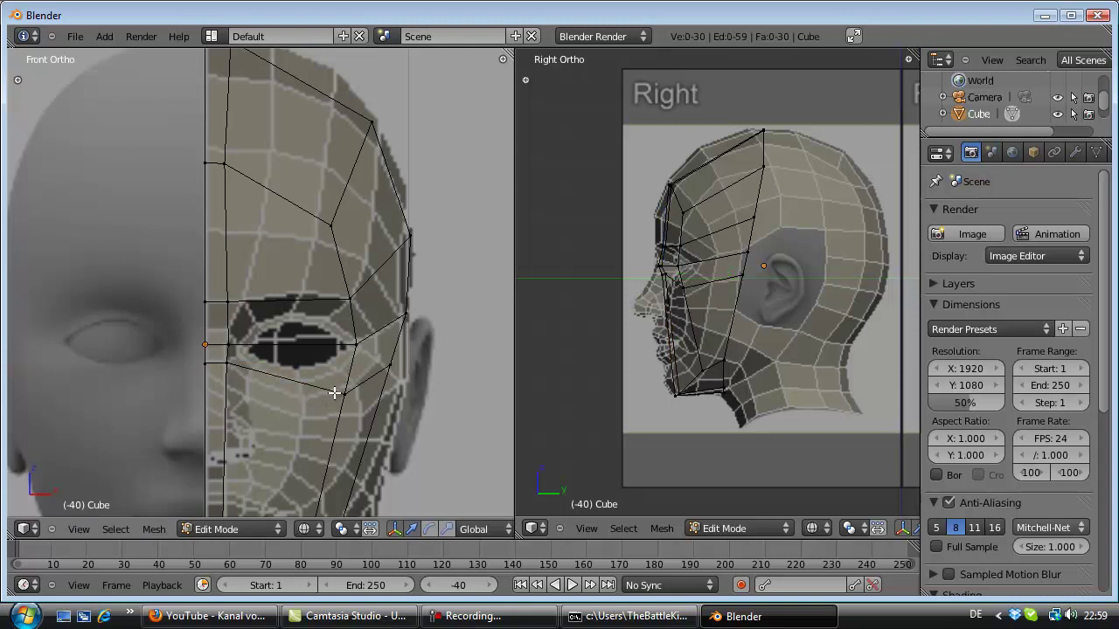
right_click(375, 376)
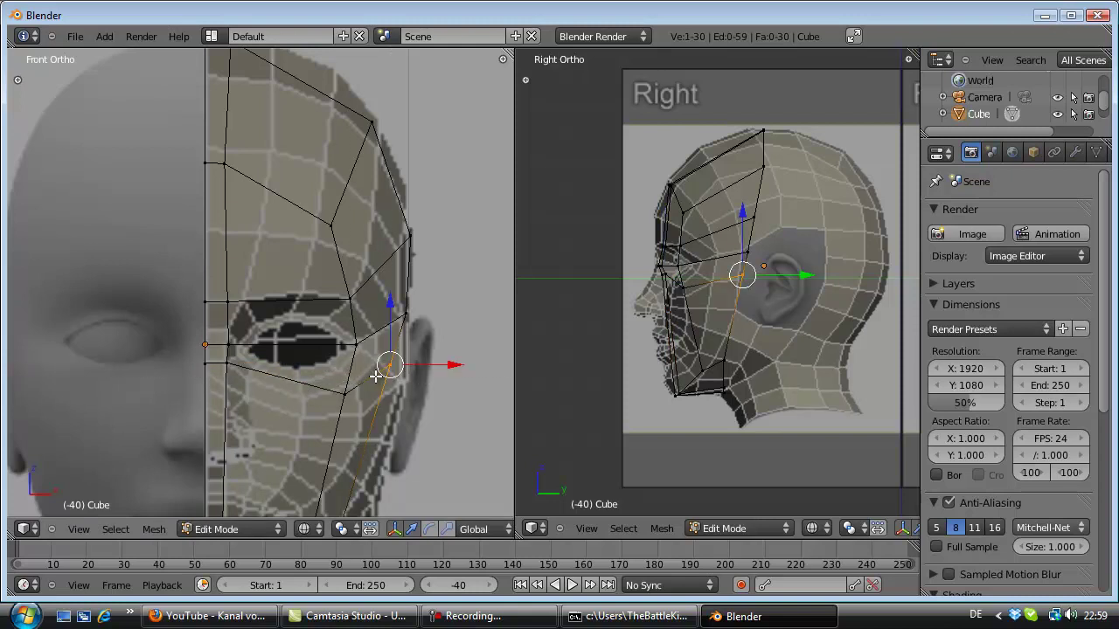
key(g)
key(x)
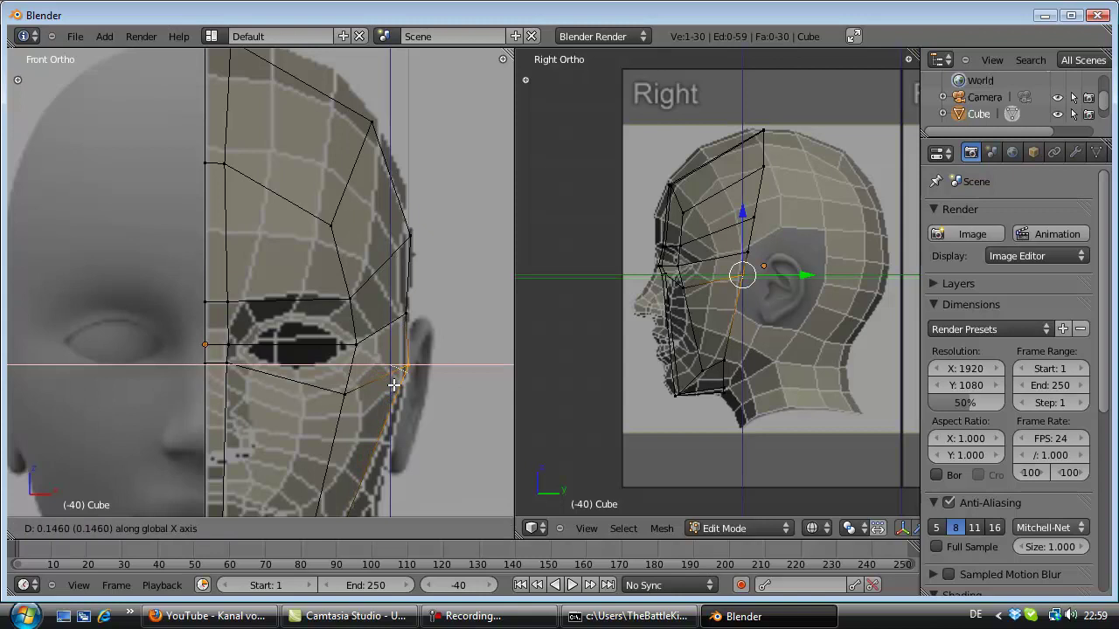
click(392, 384)
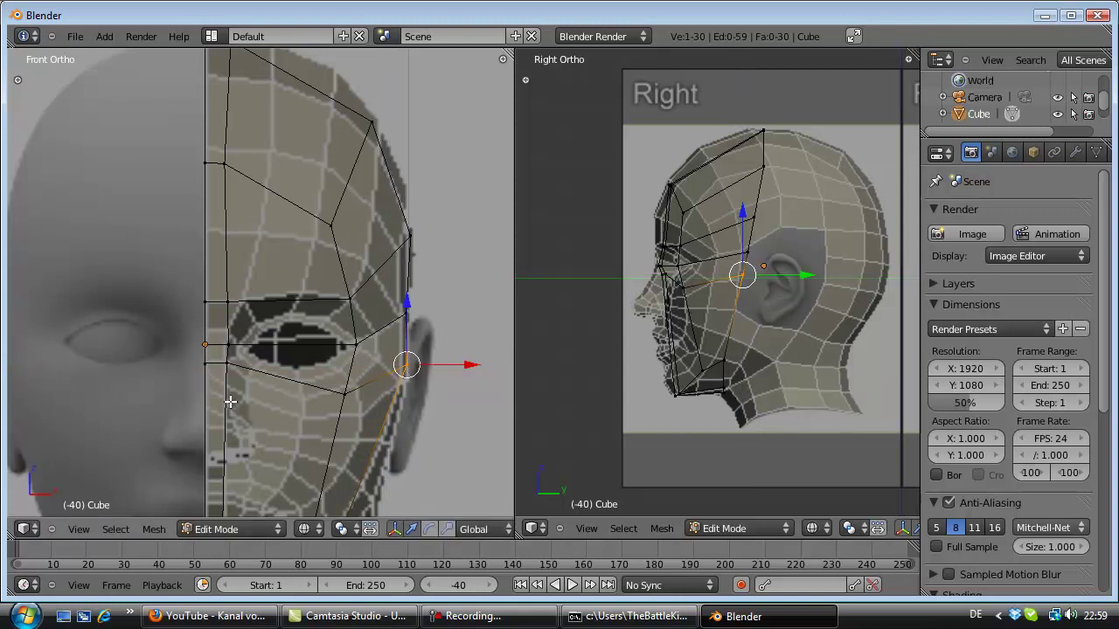
key(a)
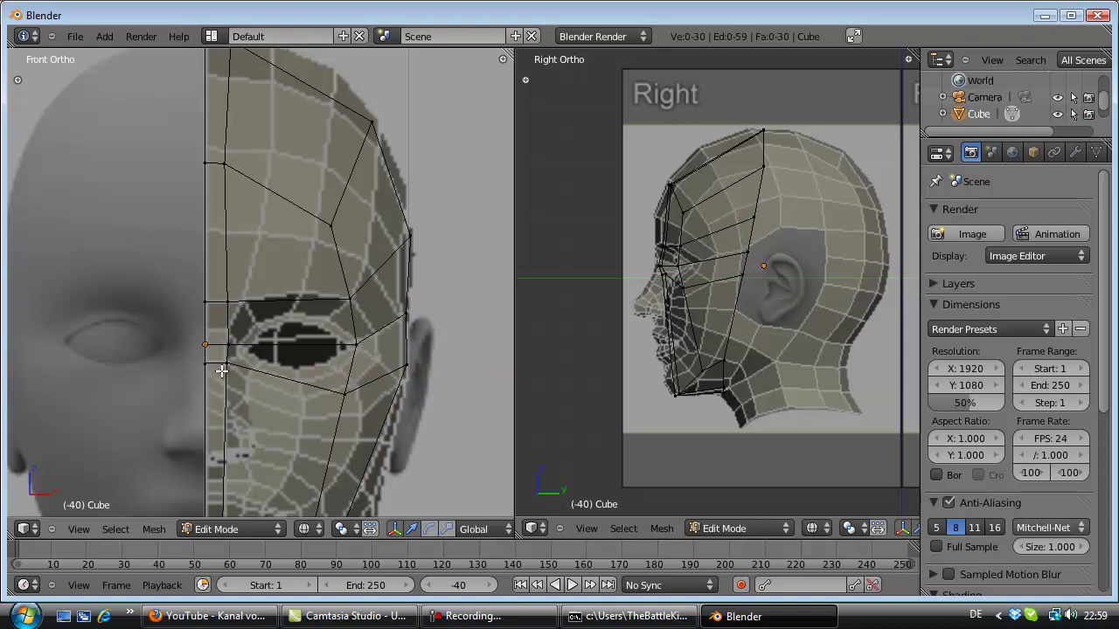
Step: Shift the eye-level inner eye-corner vertex sideways along X
scroll(222, 371, up, 1)
scroll(222, 370, up, 1)
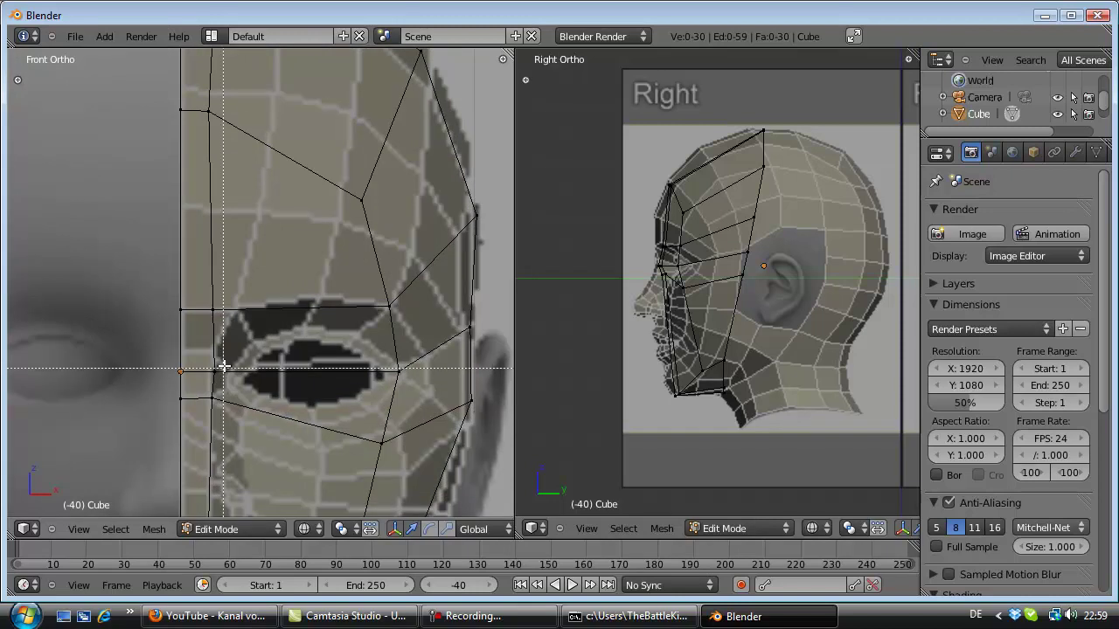
right_click(210, 374)
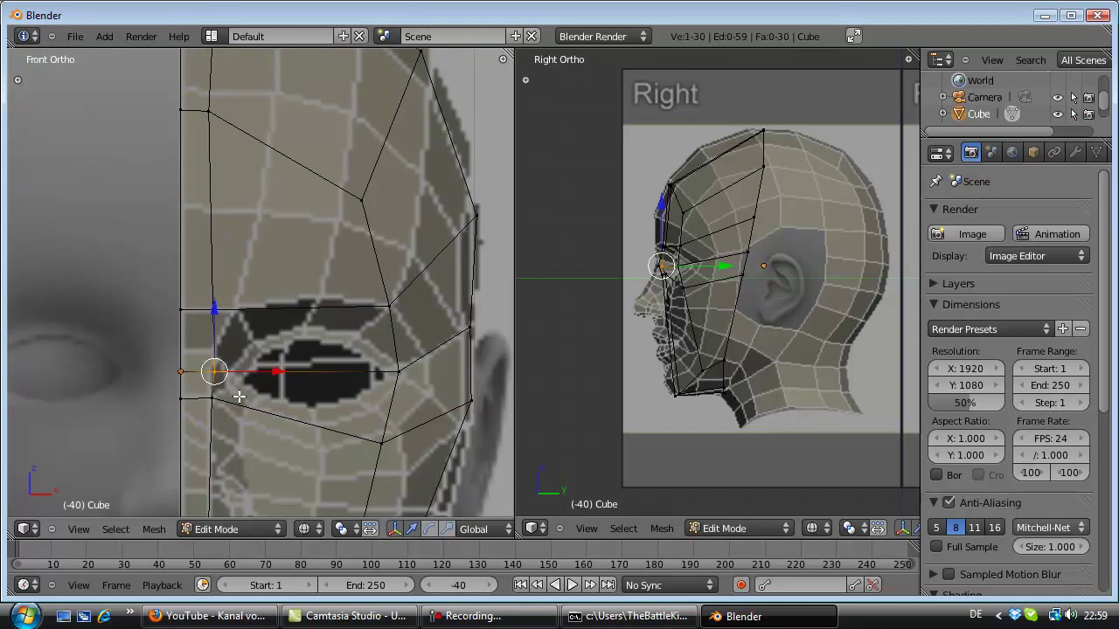
key(g)
key(x)
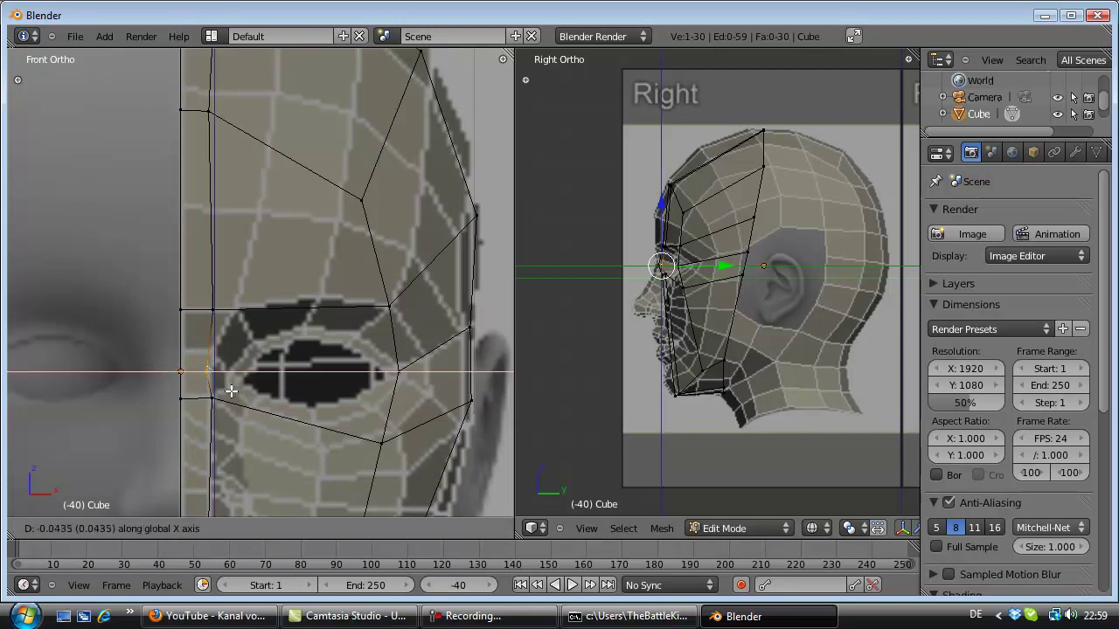
click(232, 391)
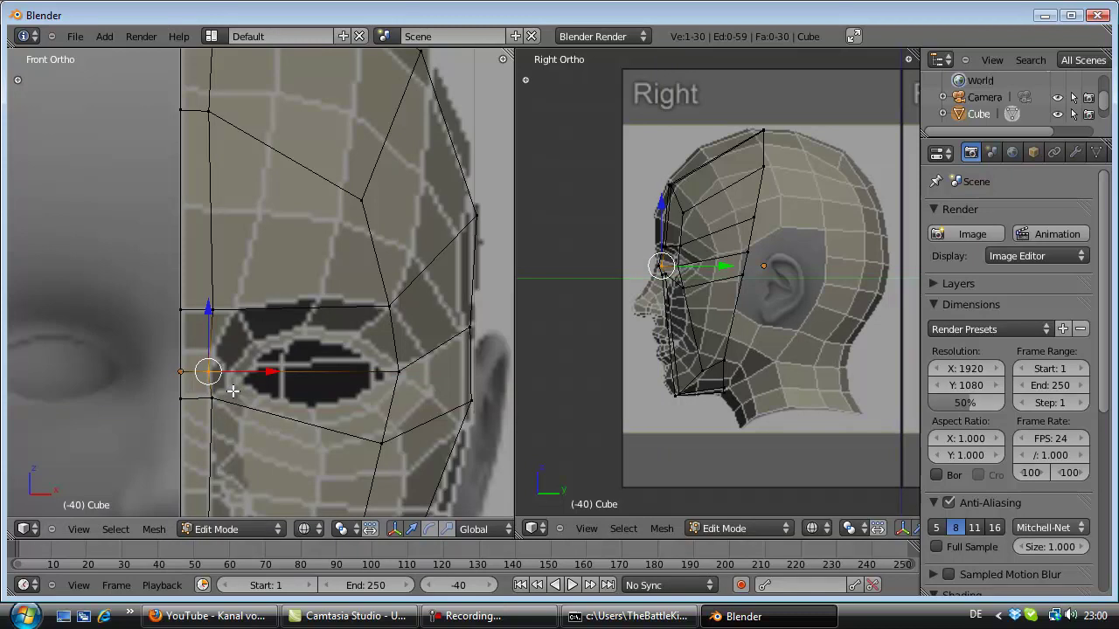
key(a)
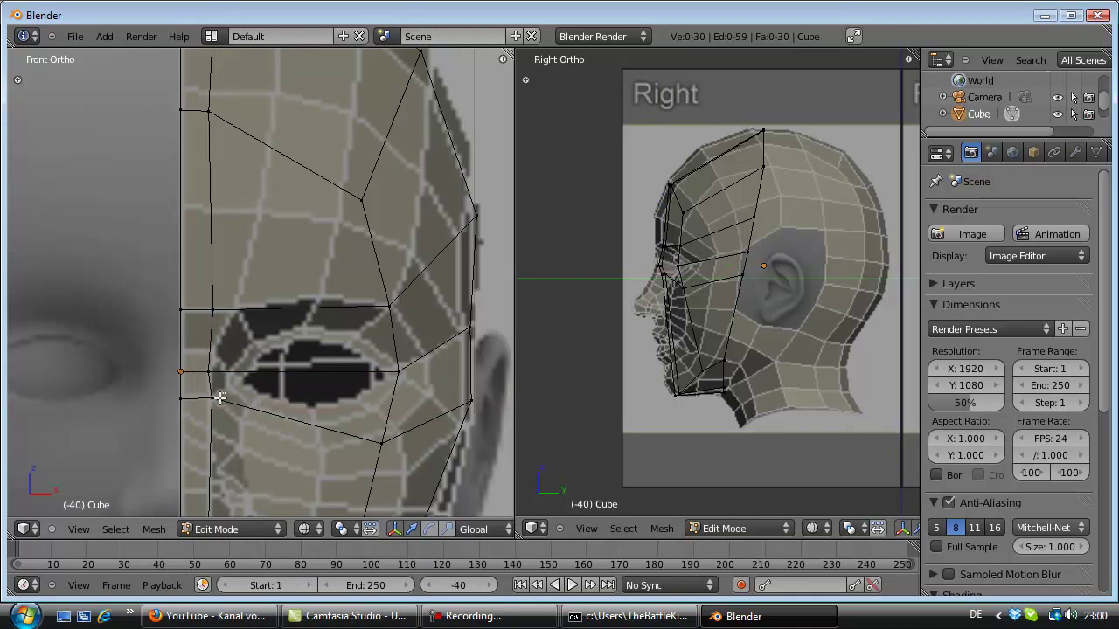
Step: Nudge the vertex just below the inner eye corner slightly toward the centre line
right_click(211, 401)
key(g)
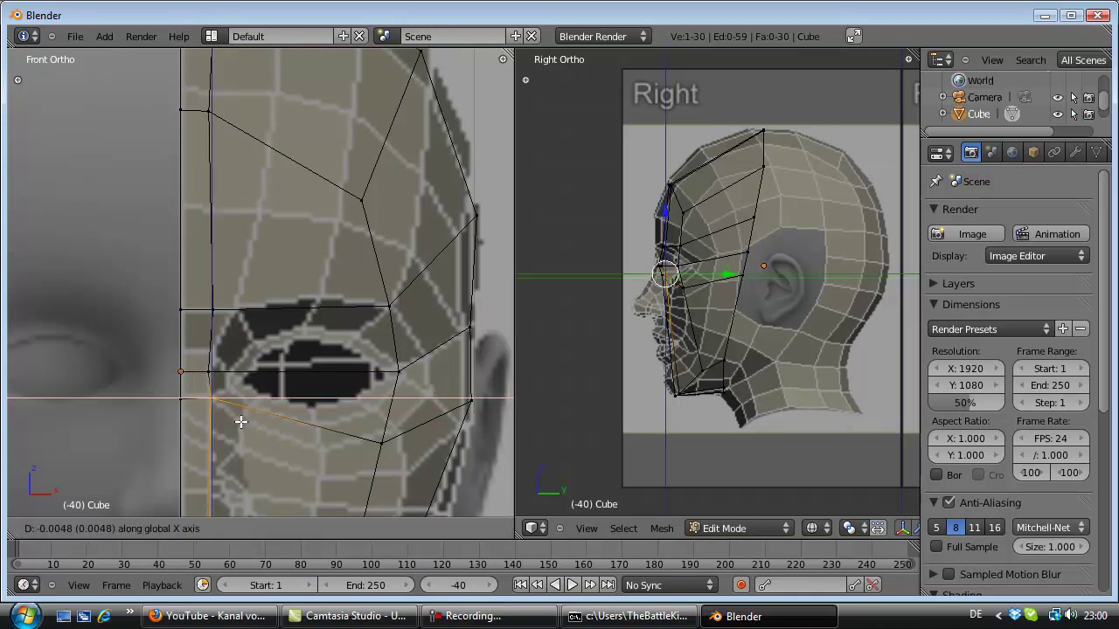
click(229, 429)
key(a)
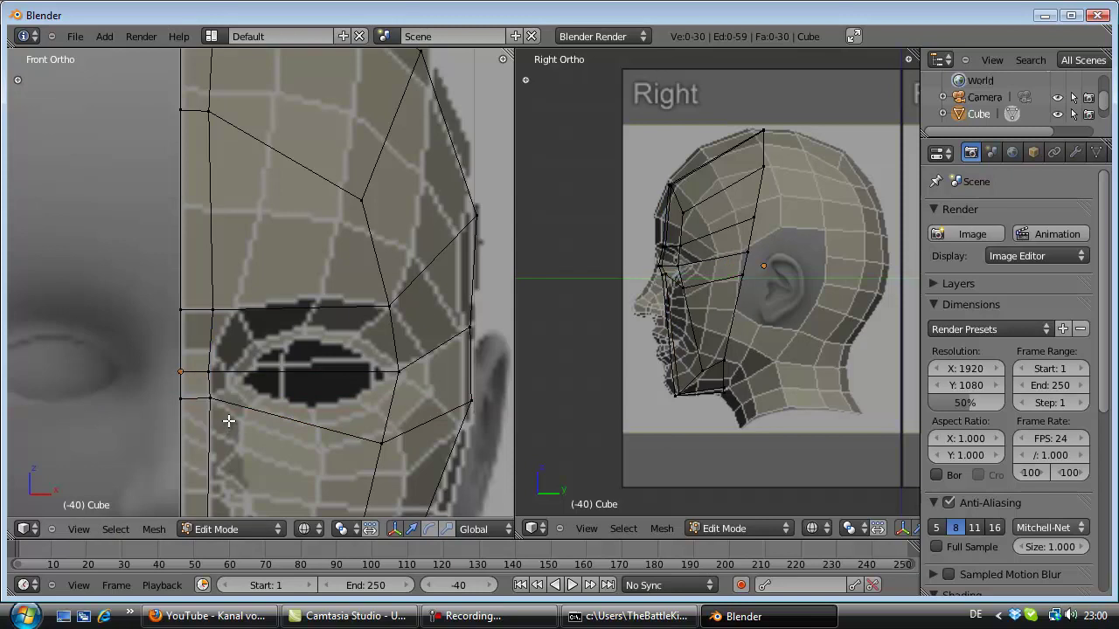
scroll(225, 424, down, 2)
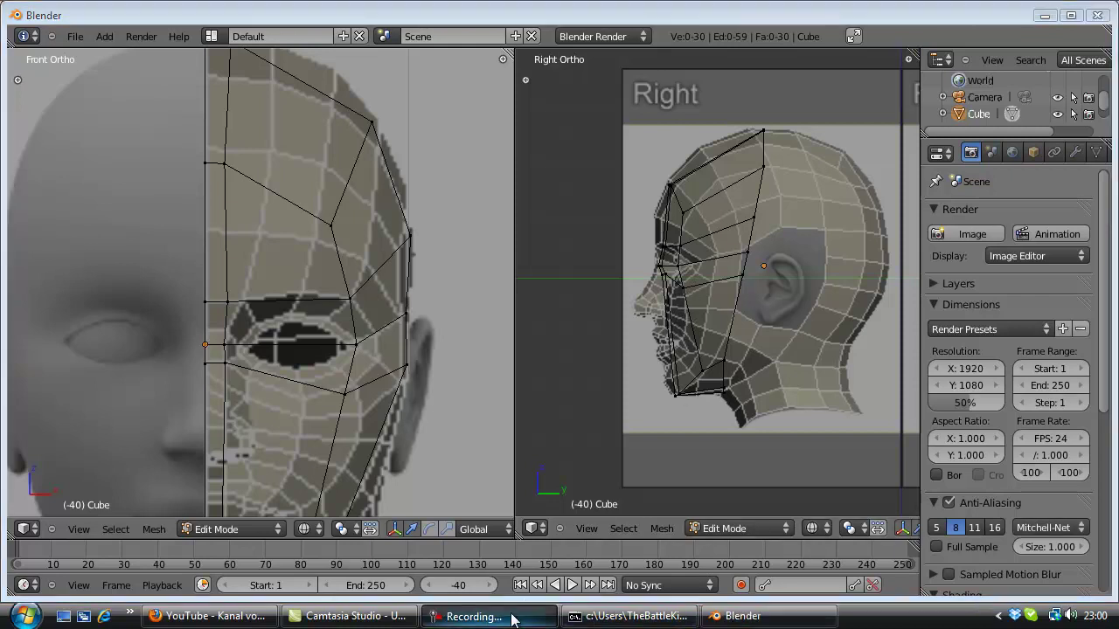
Step: Zoom the side view and pull the nose-bridge vertex along Y onto the profile
click(743, 616)
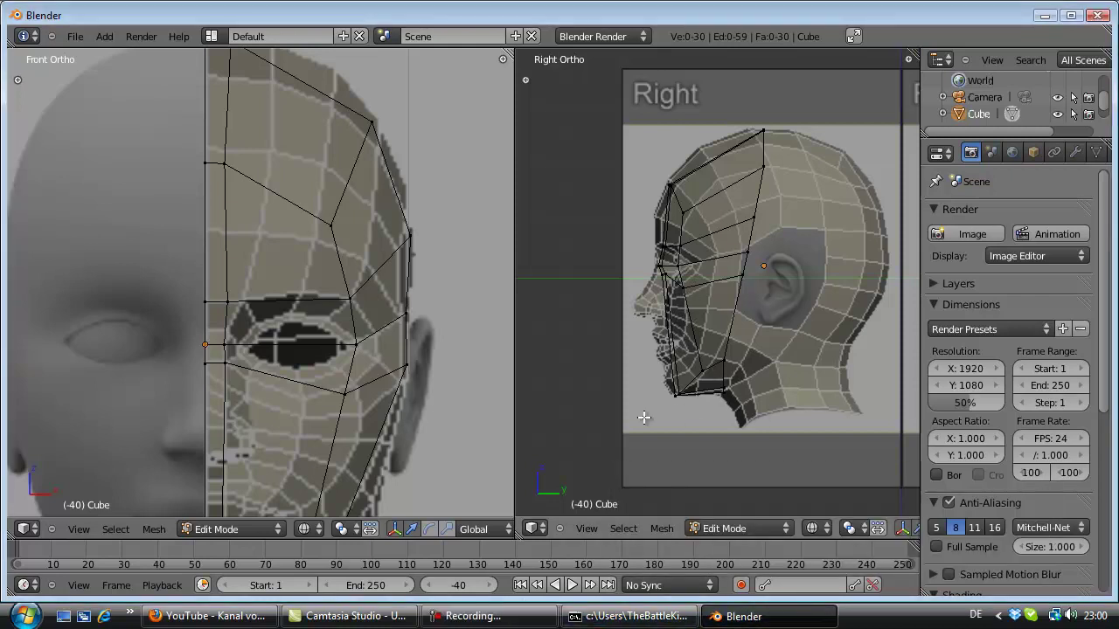
scroll(717, 302, up, 2)
scroll(697, 277, up, 1)
scroll(695, 278, up, 1)
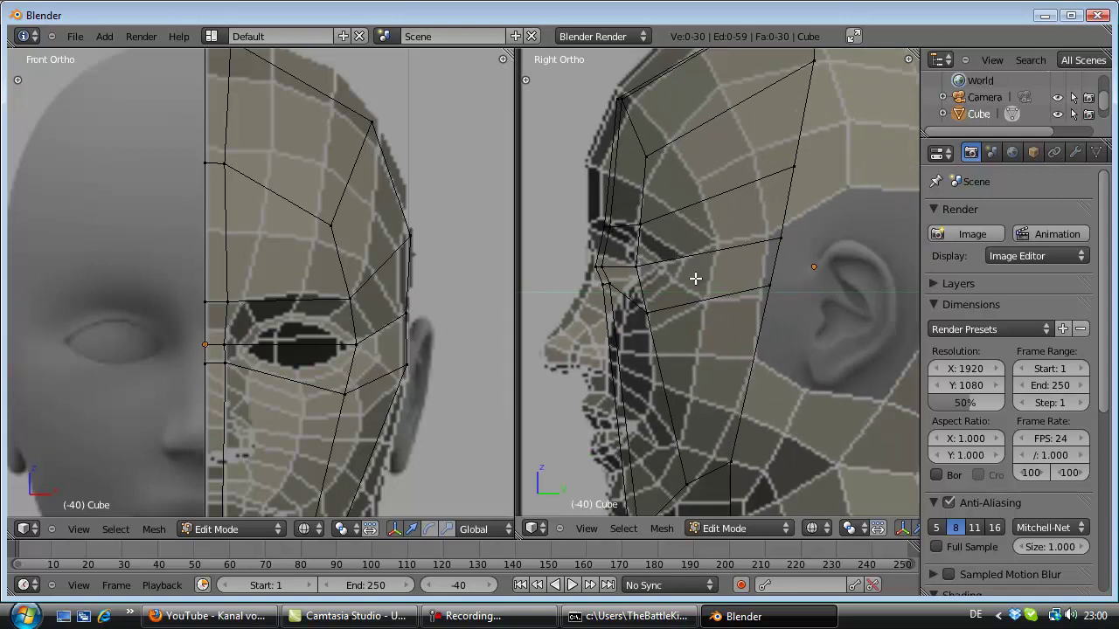
scroll(695, 278, up, 1)
scroll(694, 277, up, 1)
scroll(695, 278, up, 1)
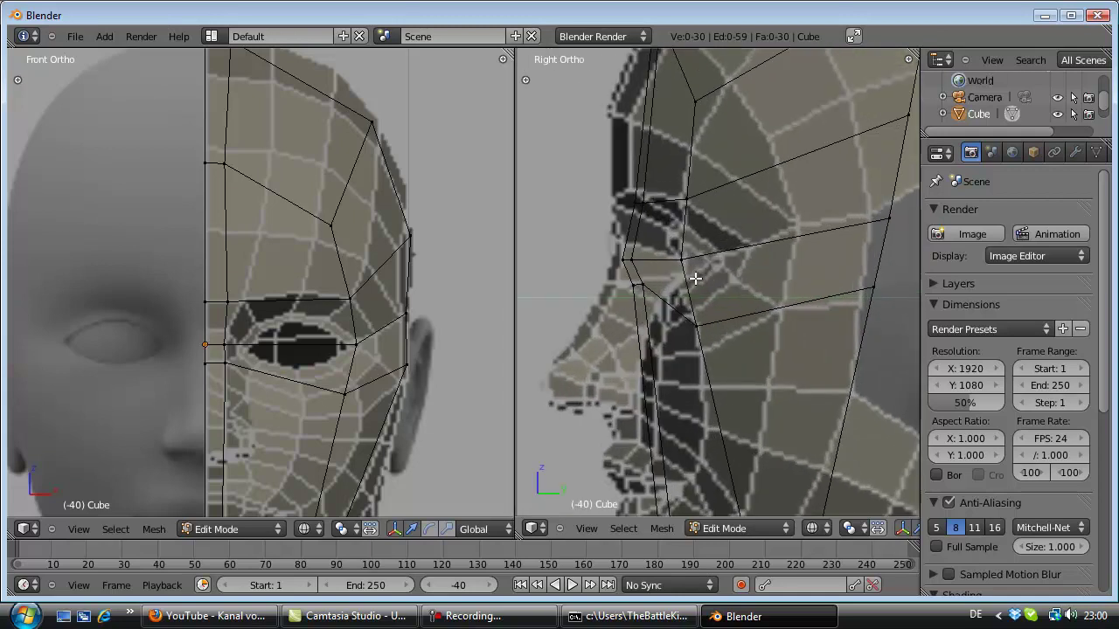
scroll(694, 278, up, 1)
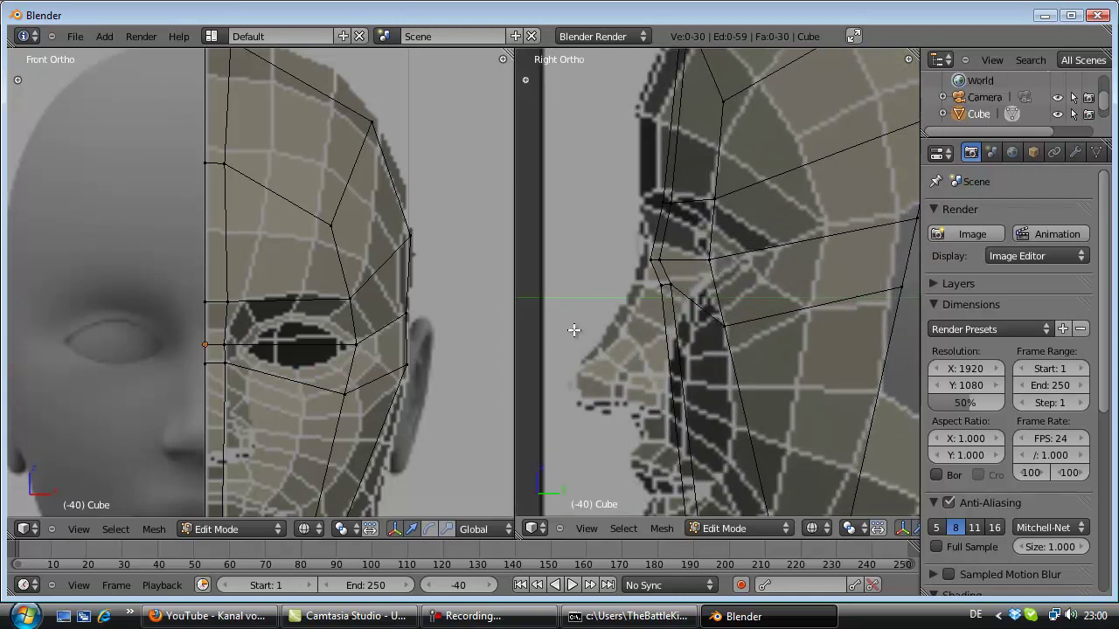
key(b)
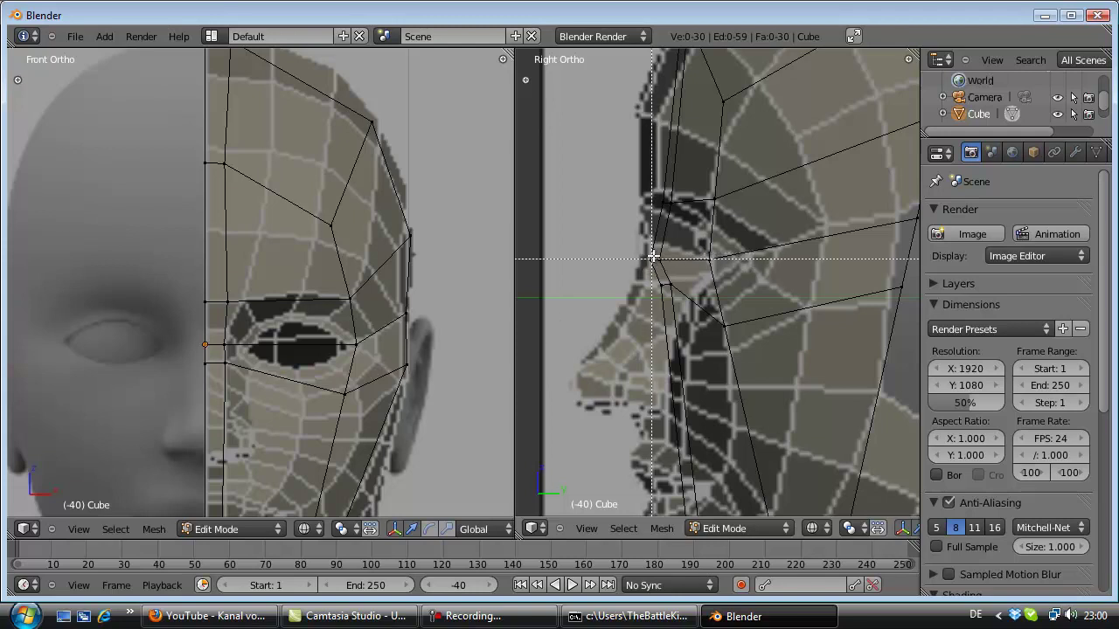
drag(637, 267, 661, 250)
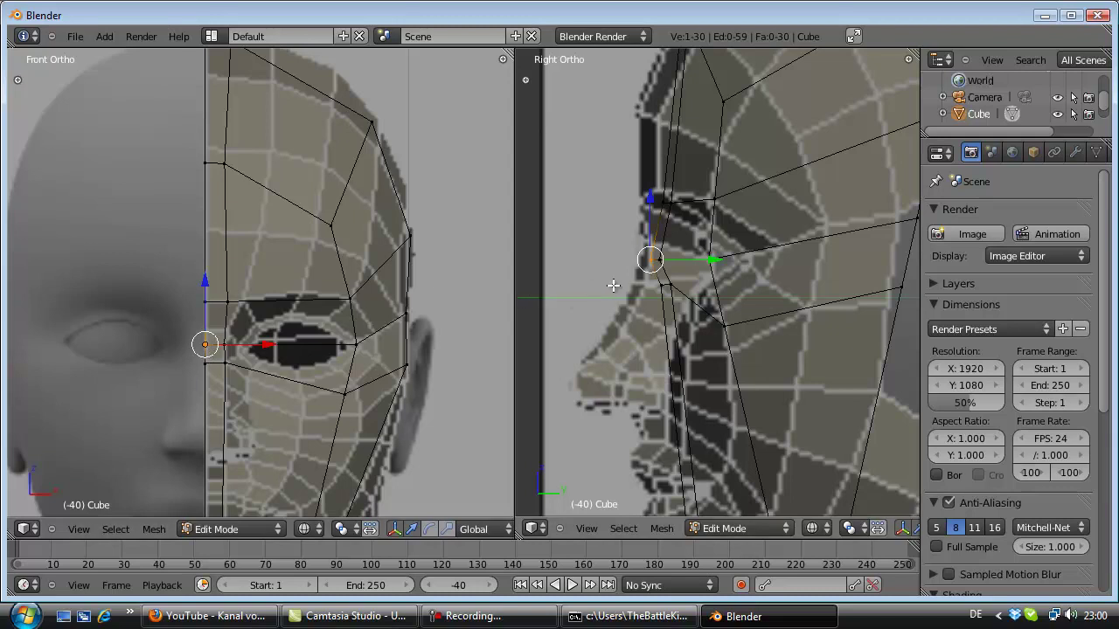
key(g)
key(y)
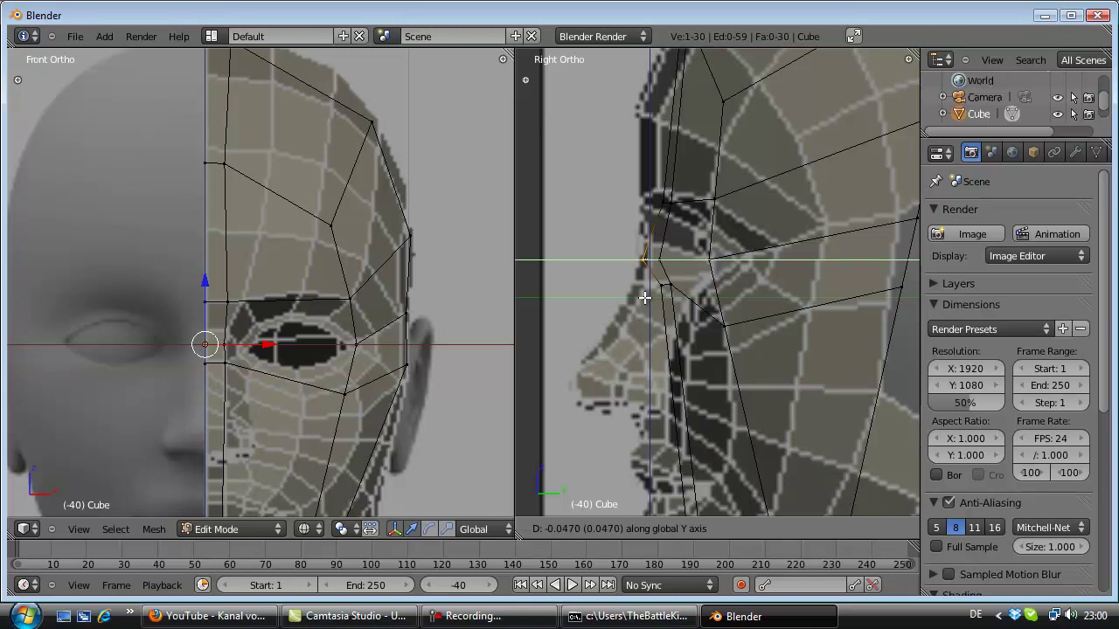
click(644, 298)
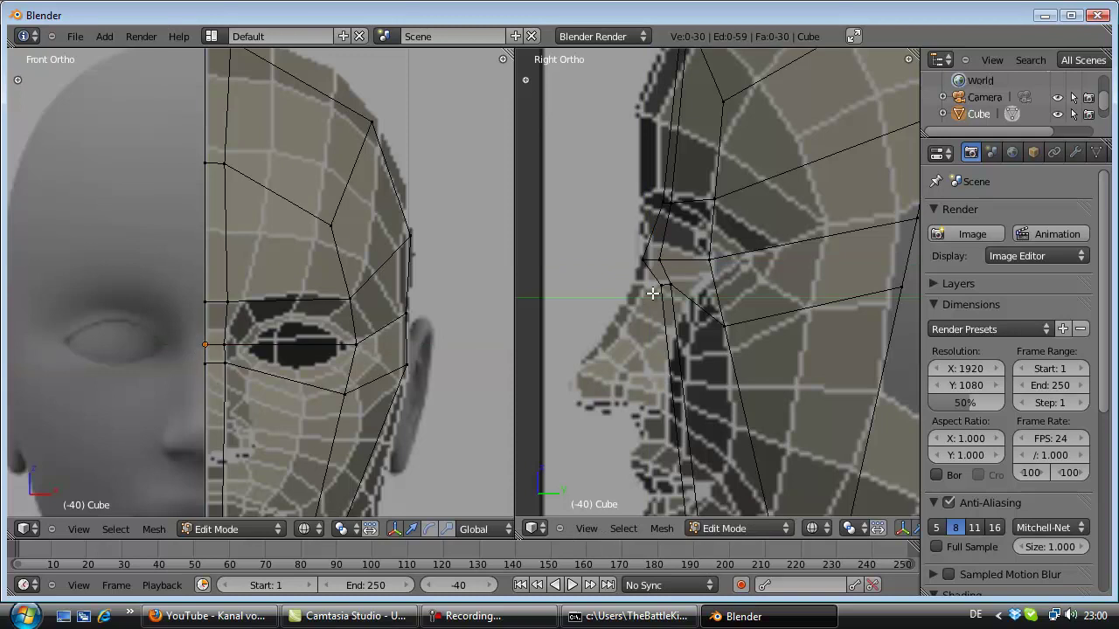
Step: Move the neighbouring vertex along Y to match the nose-bridge profile depth
right_click(657, 260)
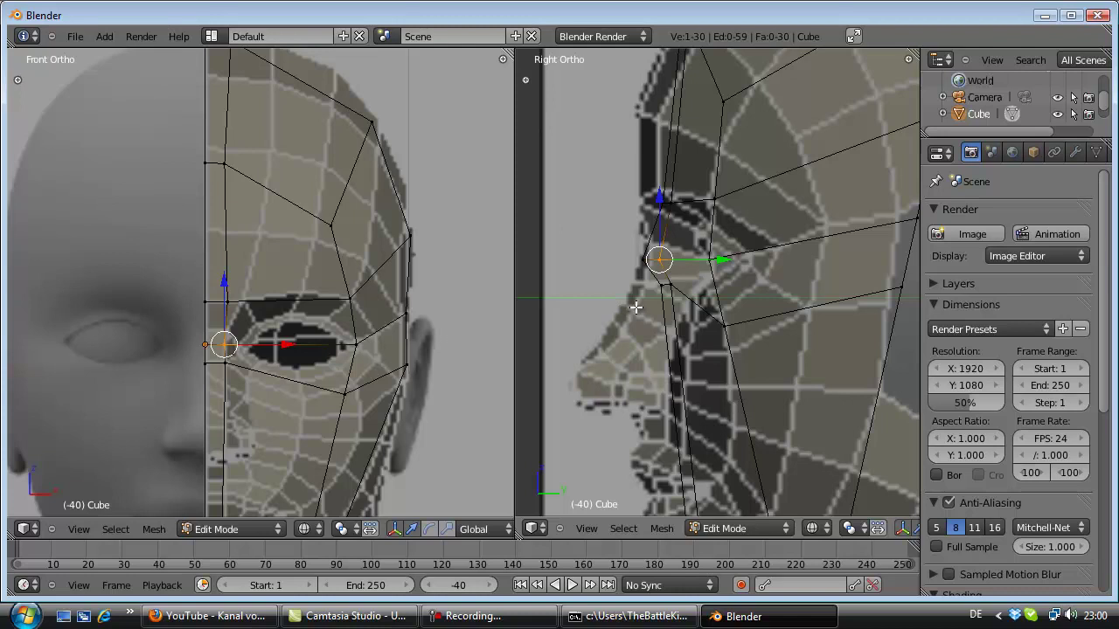
key(g)
key(y)
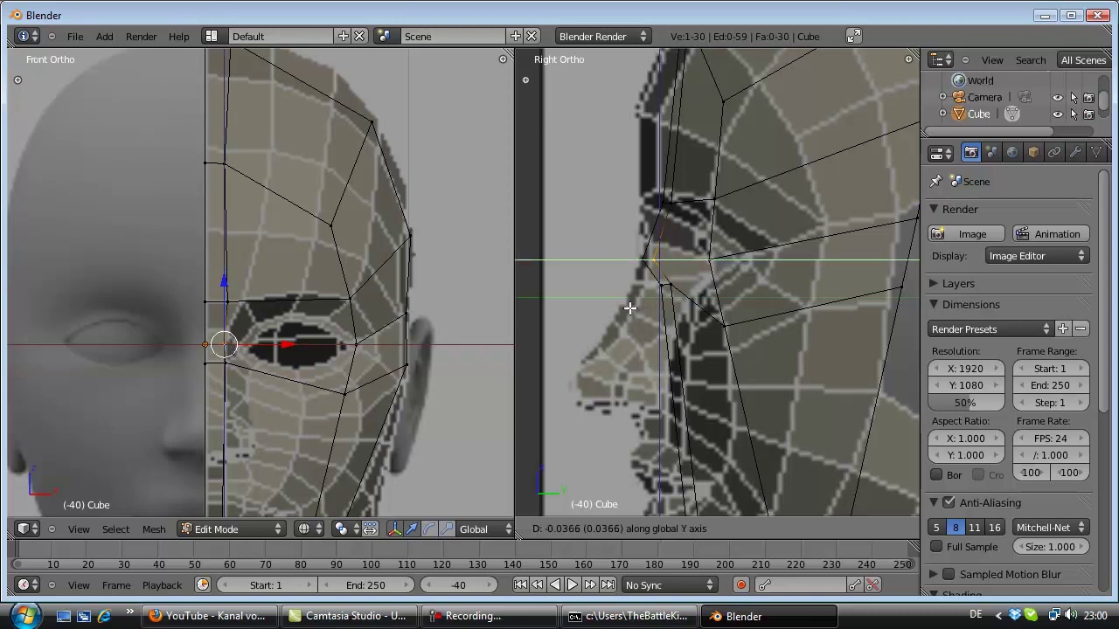
click(628, 307)
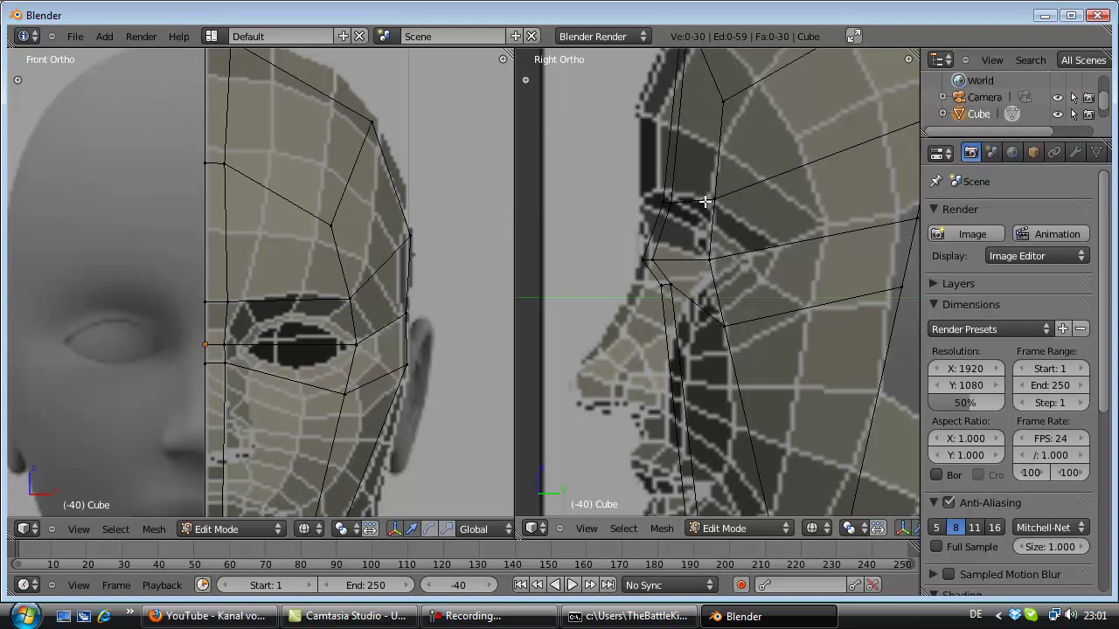
Step: Move the nose-bridge edge along the depth axis to fit the side profile
shift+scroll(699, 228, down, 3)
shift+scroll(699, 228, down, 2)
shift+scroll(698, 226, down, 3)
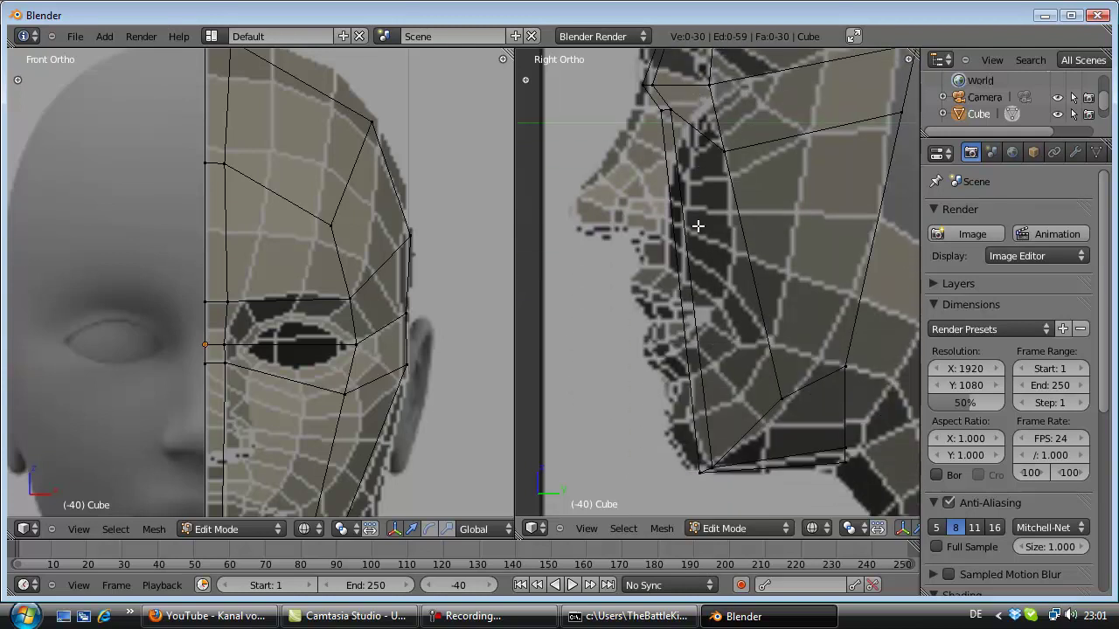
shift+scroll(697, 225, down, 1)
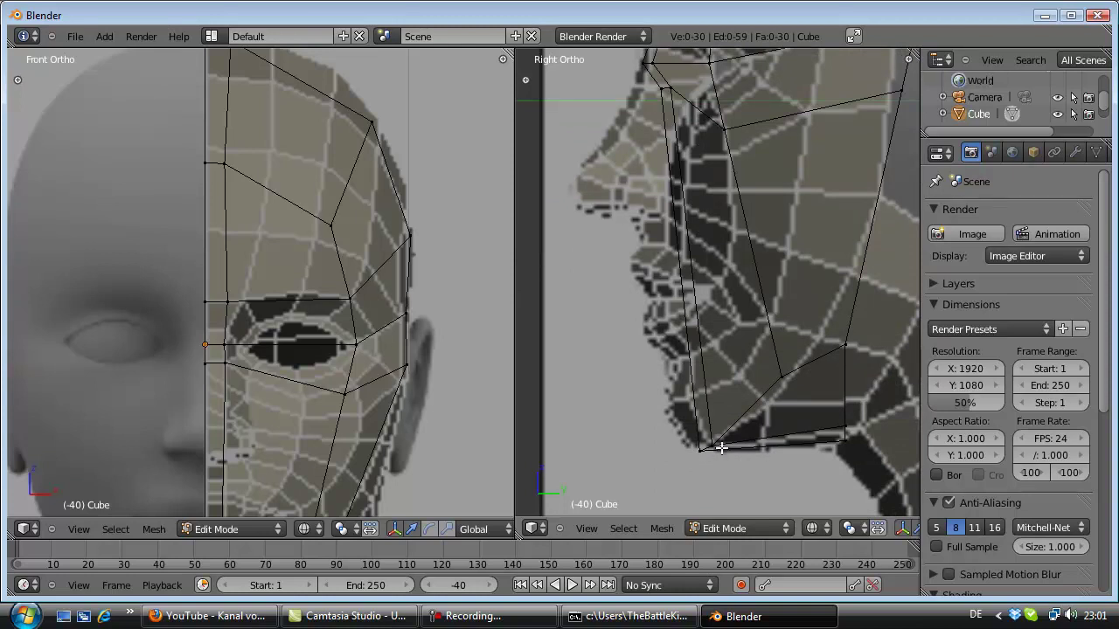
shift+scroll(704, 425, up, 3)
shift+scroll(703, 424, up, 3)
shift+scroll(687, 372, up, 3)
shift+scroll(687, 372, up, 3)
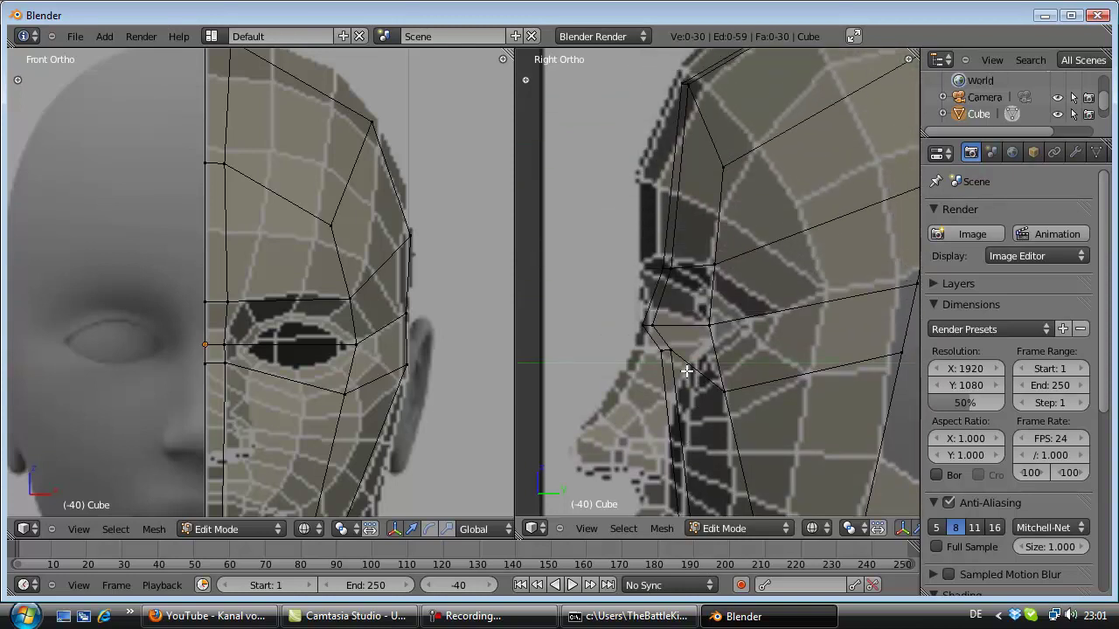
shift+scroll(687, 372, up, 1)
shift+scroll(693, 299, up, 2)
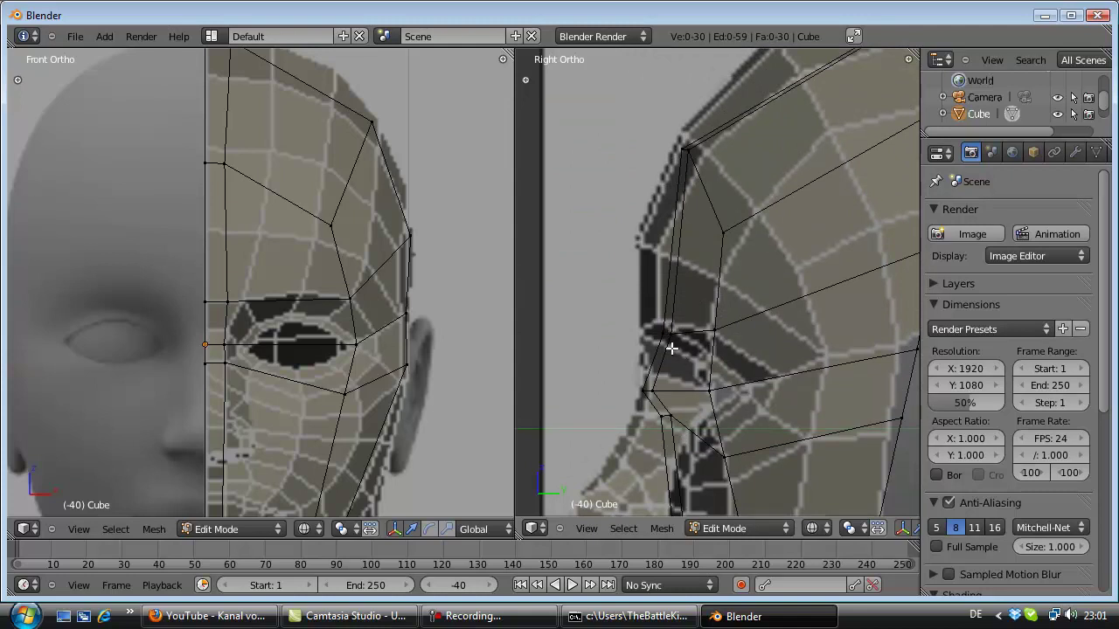
right_click(650, 345)
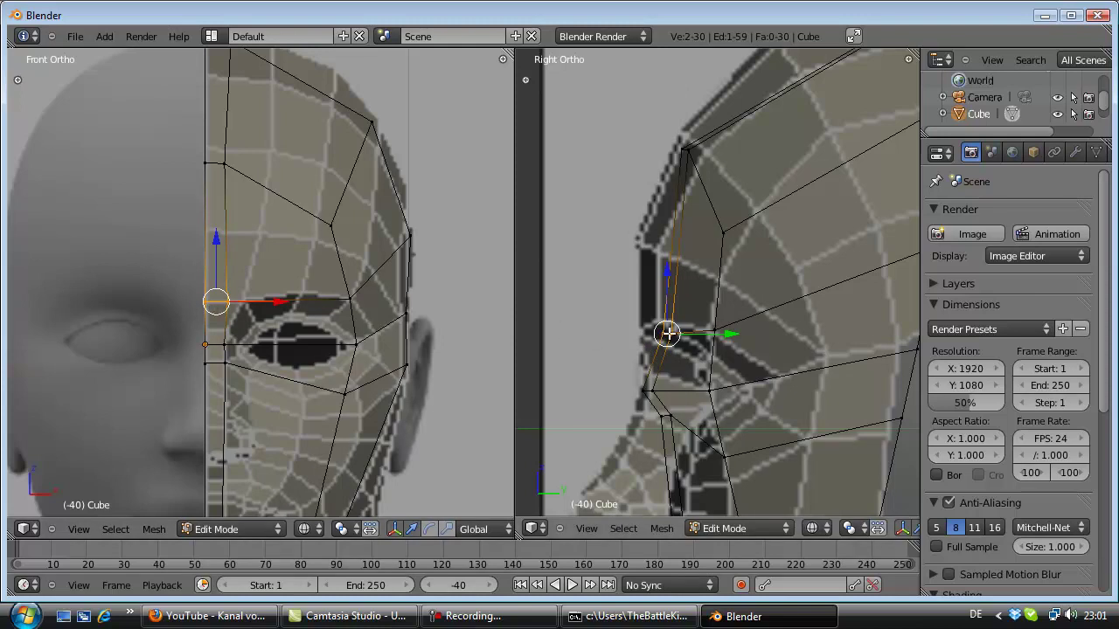
key(g)
key(y)
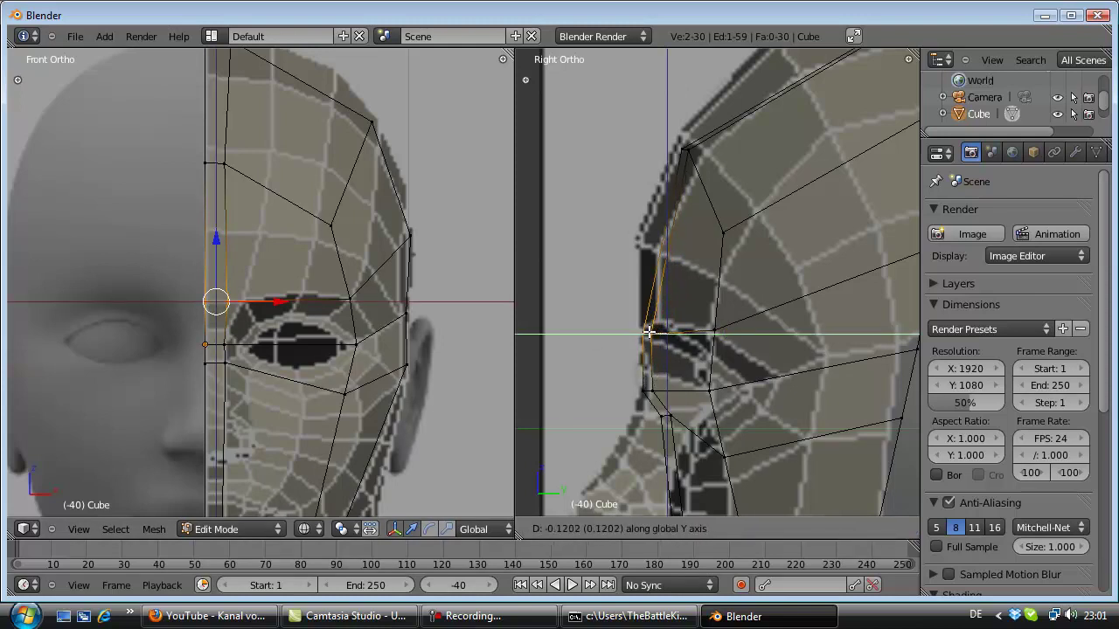
click(645, 333)
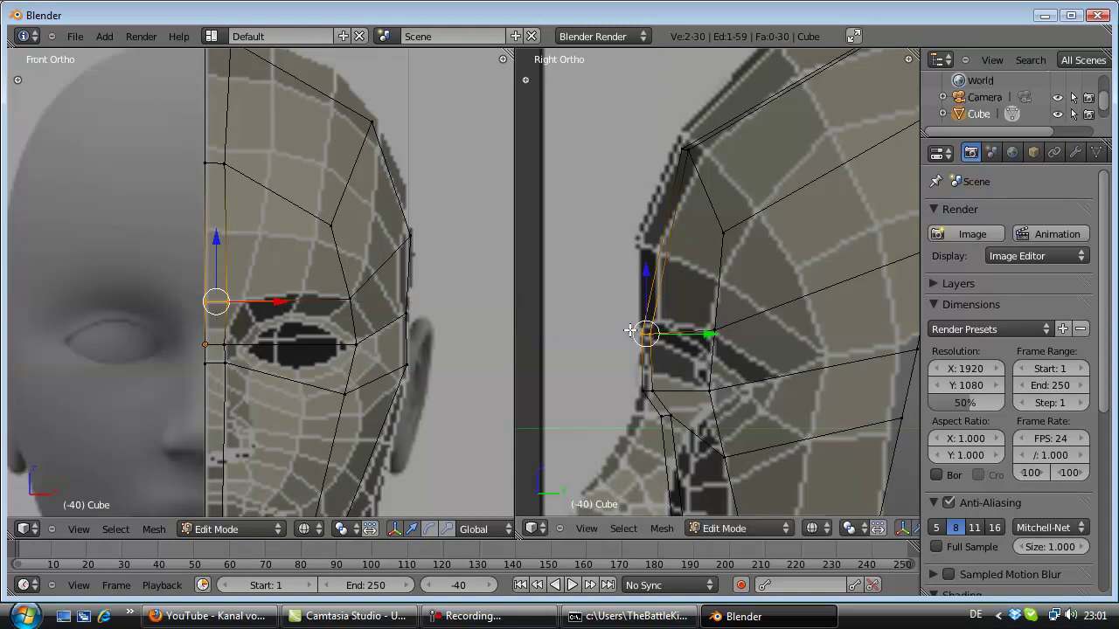
key(a)
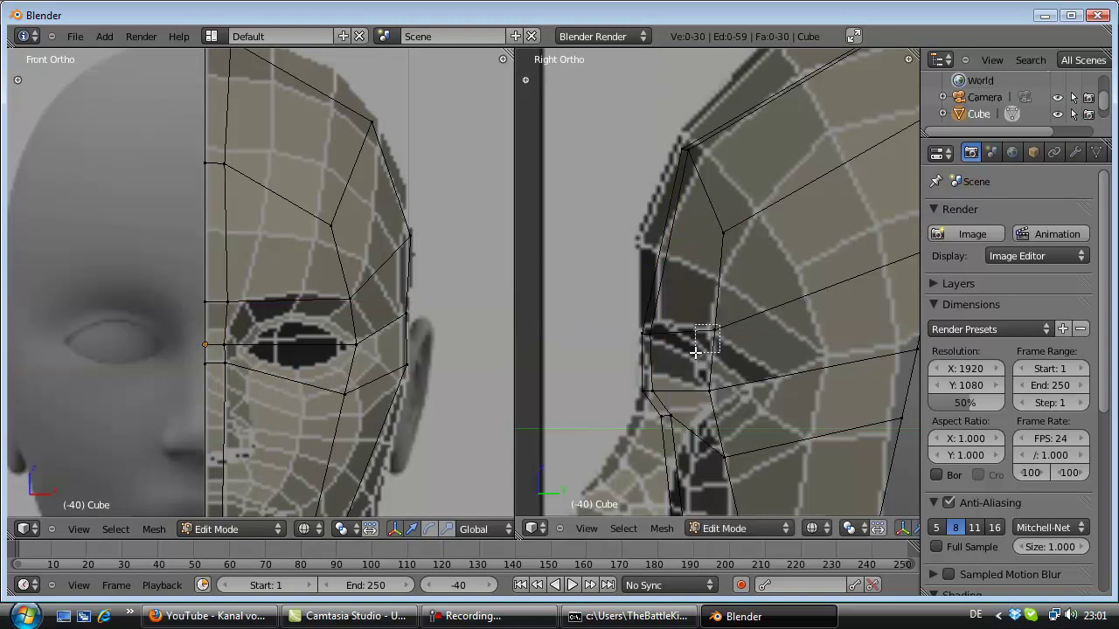
Step: Pull the cheek vertex below the eye along Y toward the side reference
right_click(714, 332)
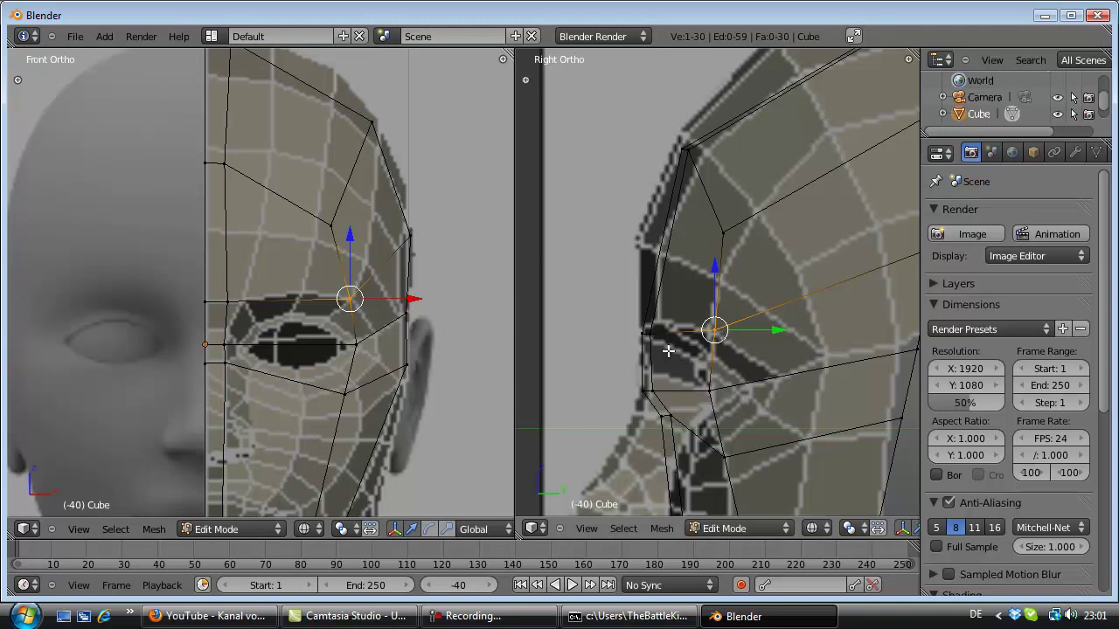
key(a)
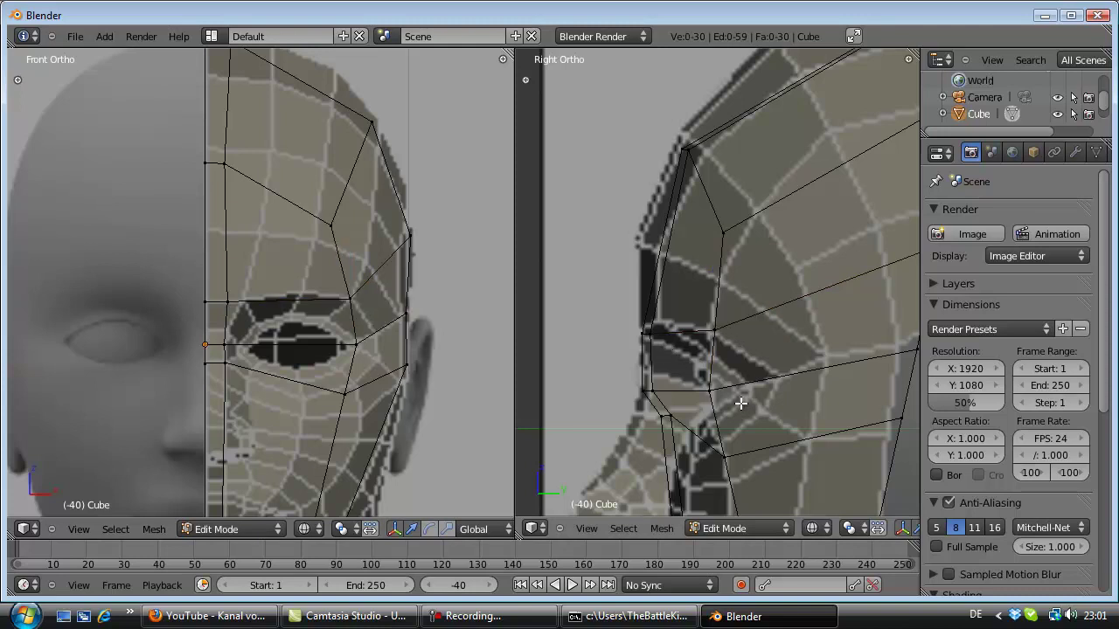
right_click(710, 391)
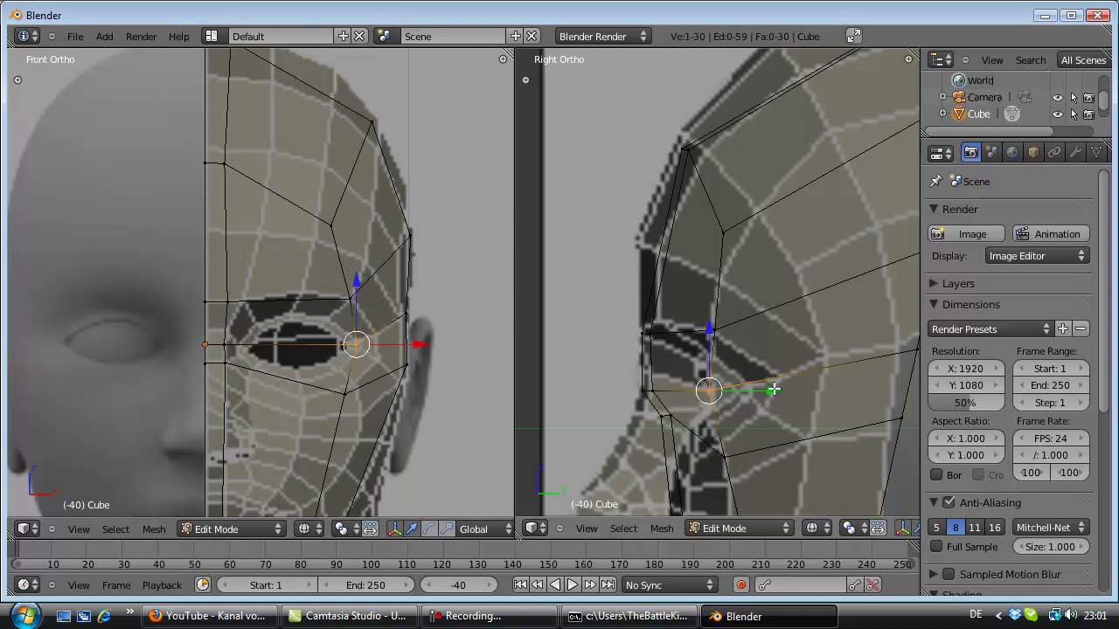
key(g)
key(y)
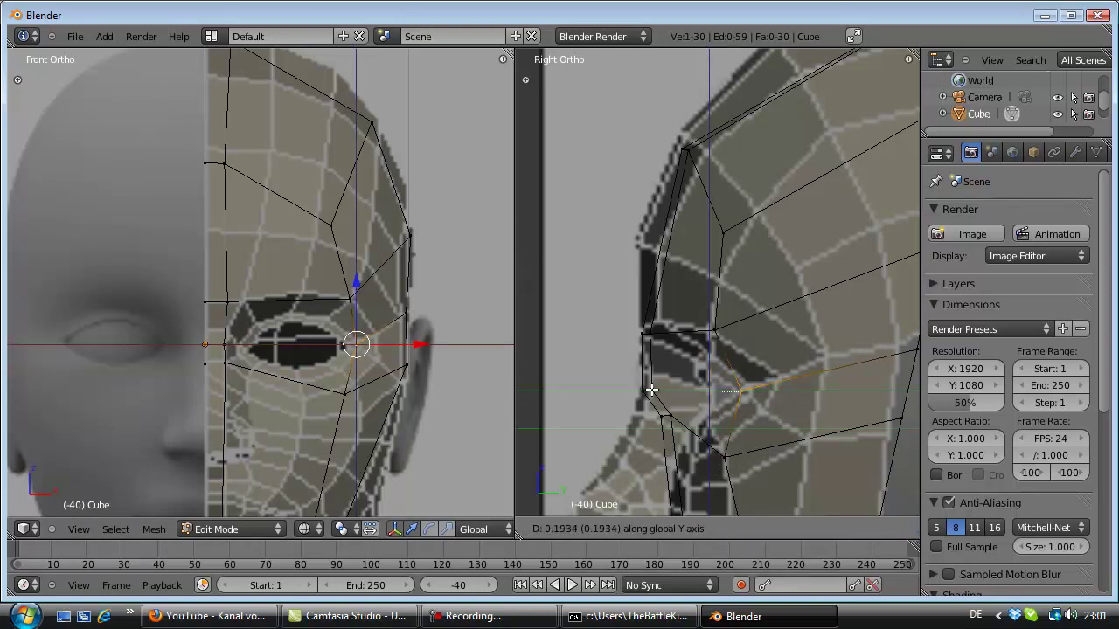
click(666, 393)
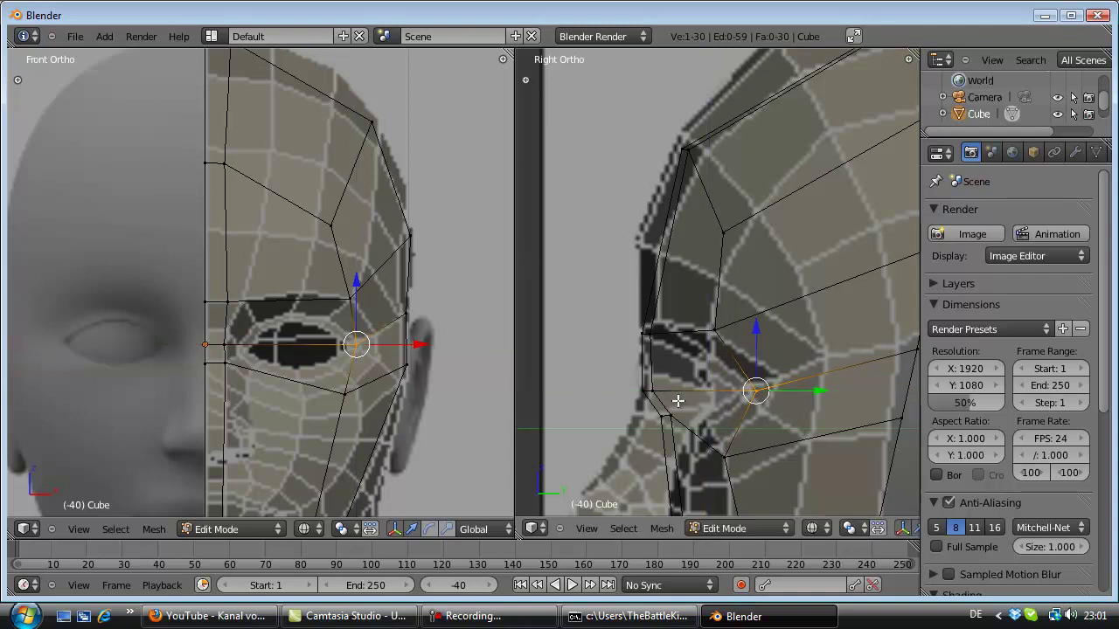
Step: Push the cheek vertex under the eye back in depth onto the side profile
key(a)
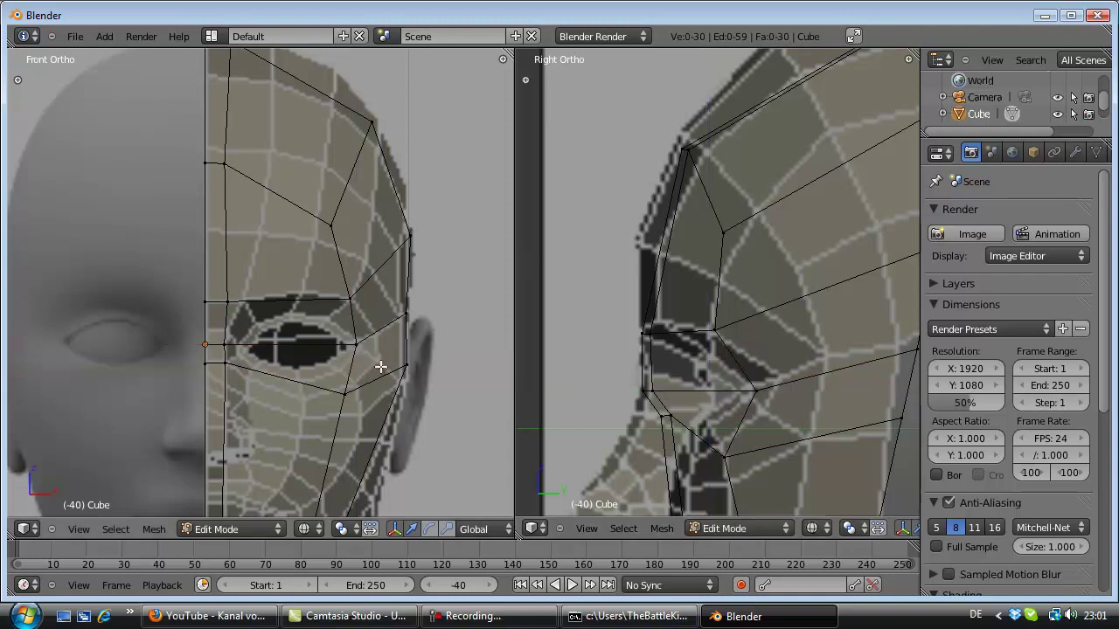
scroll(710, 381, down, 1)
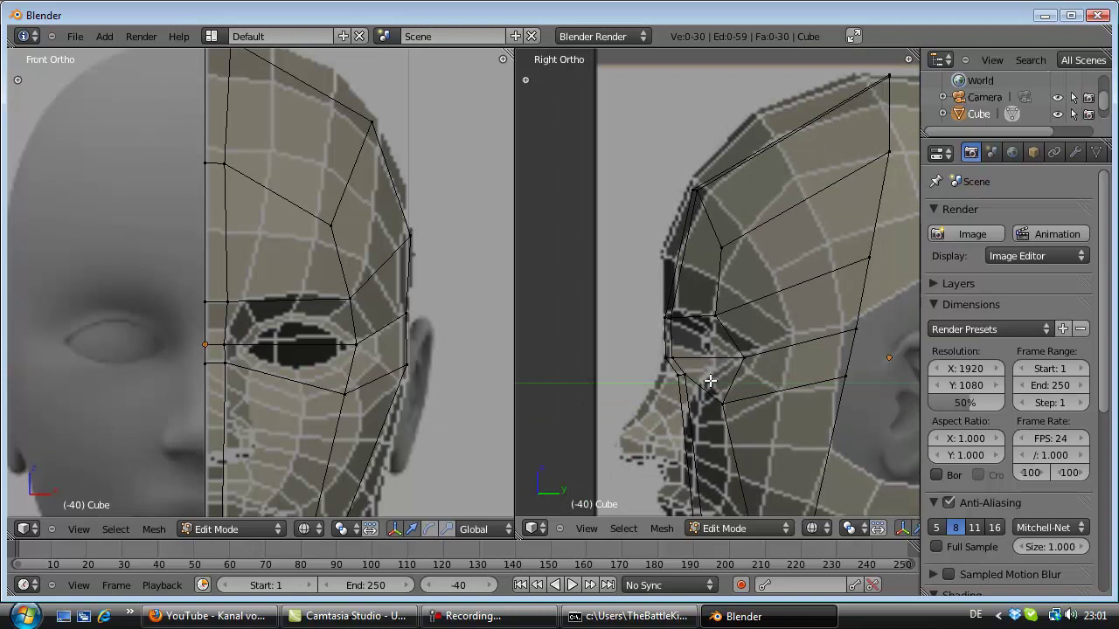
scroll(709, 381, up, 1)
scroll(714, 367, down, 2)
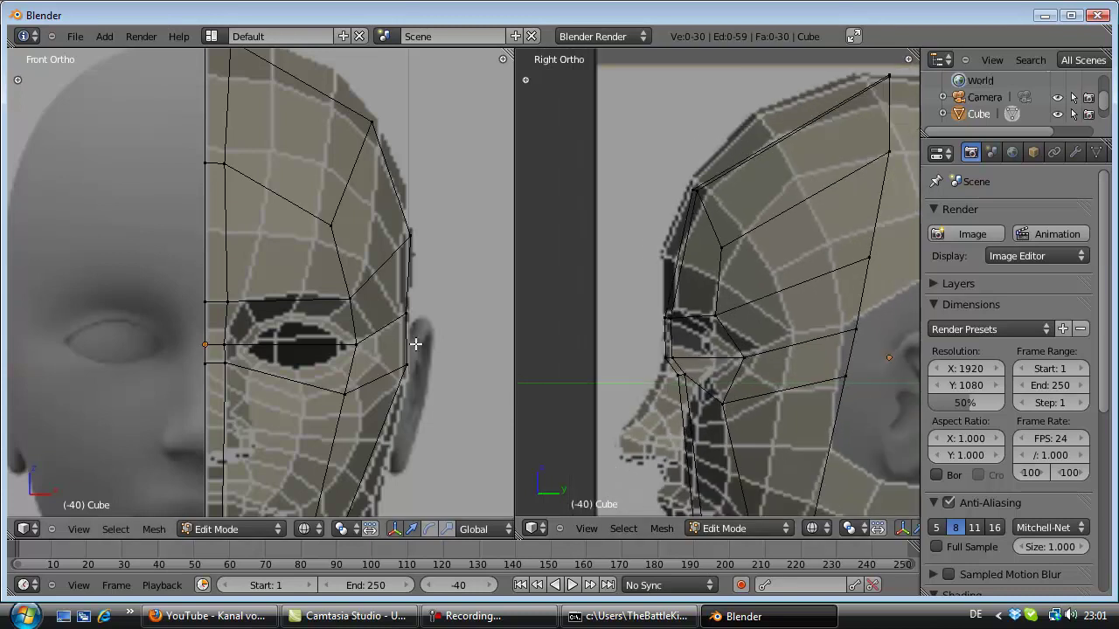
scroll(402, 343, down, 3)
scroll(802, 333, down, 1)
scroll(769, 335, down, 1)
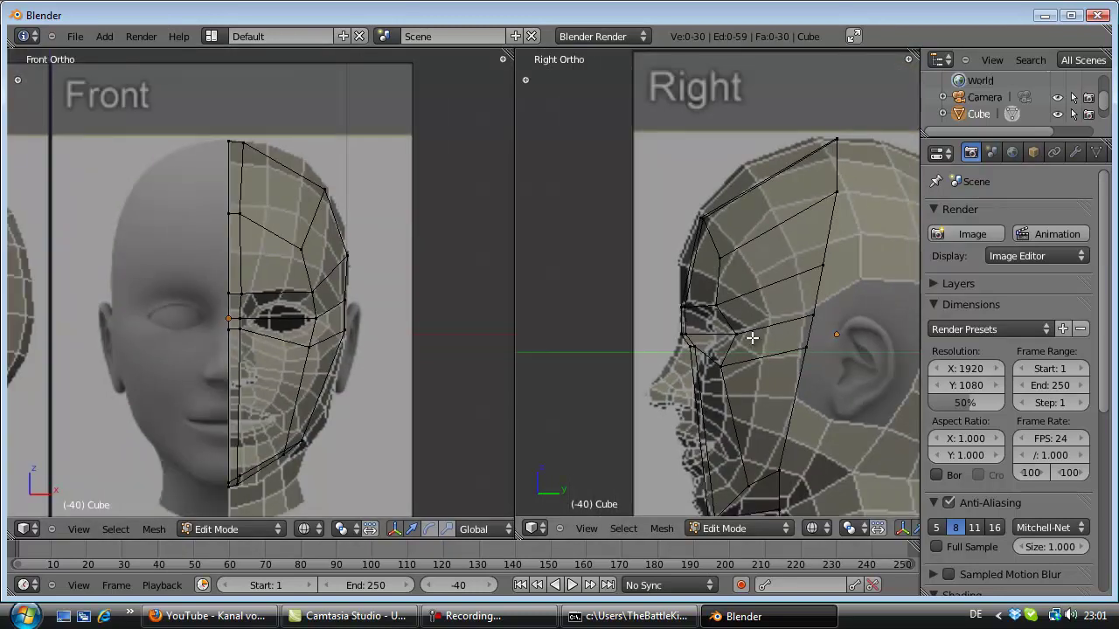
scroll(743, 334, up, 2)
scroll(292, 367, up, 1)
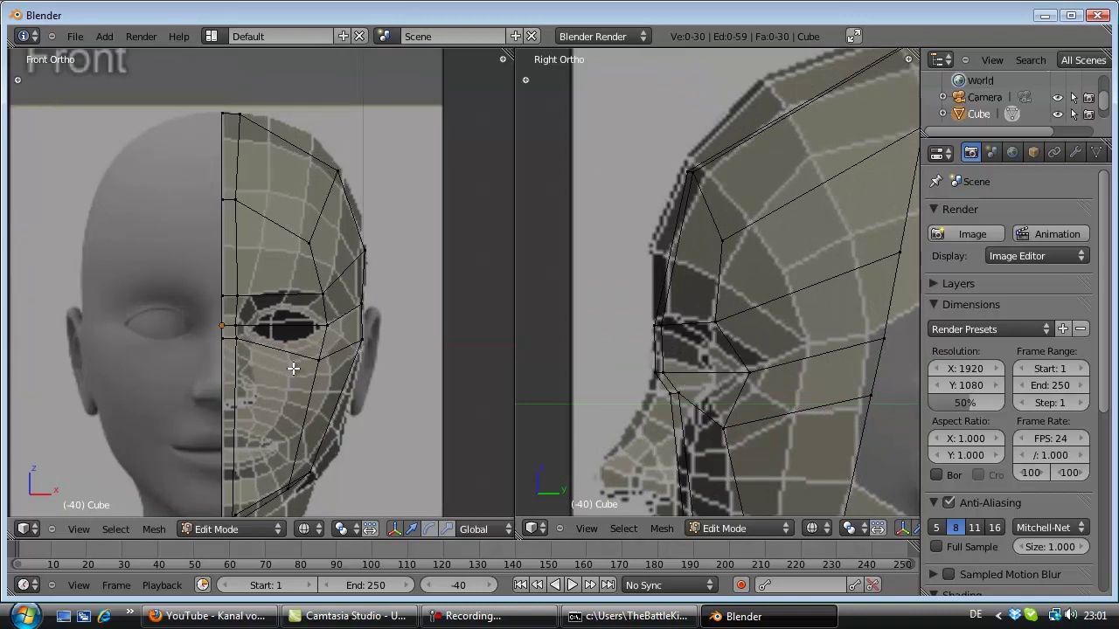
scroll(293, 368, up, 1)
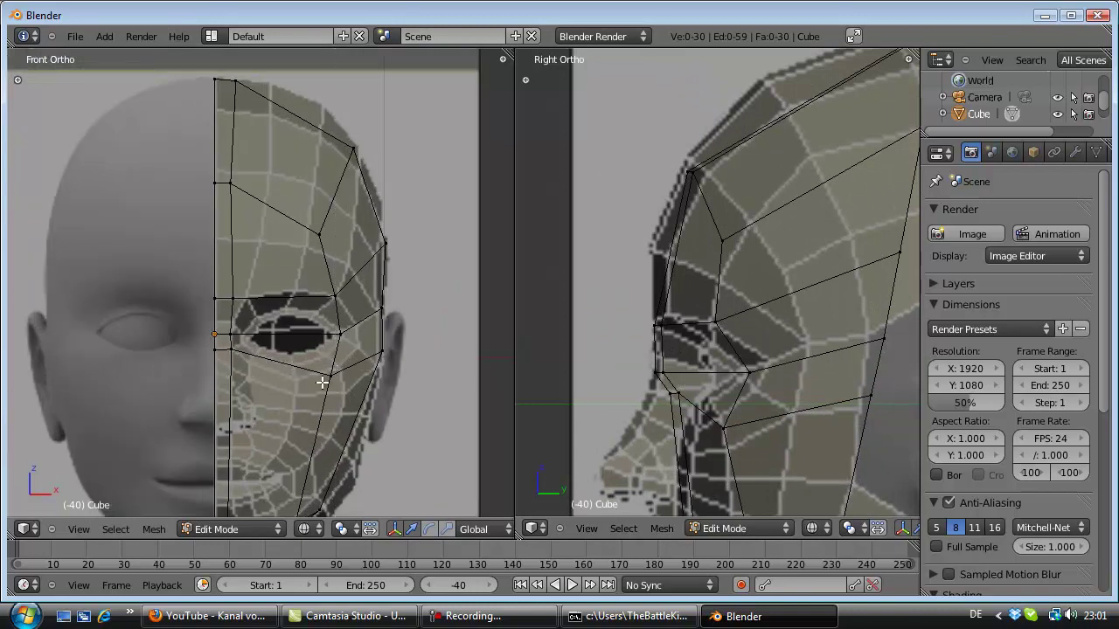
right_click(329, 377)
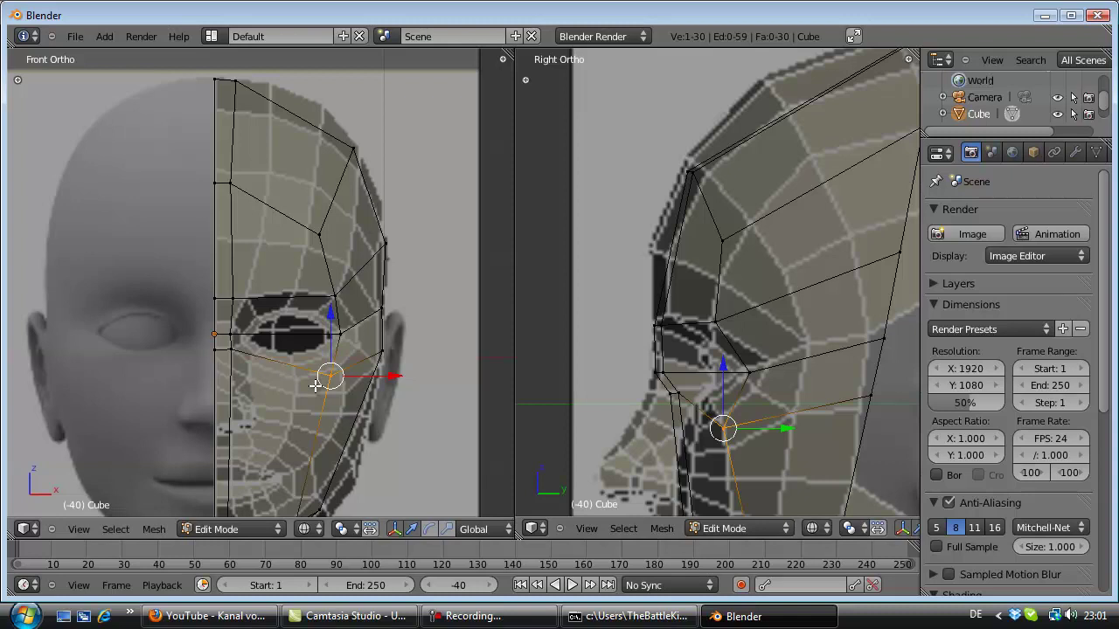
key(g)
key(y)
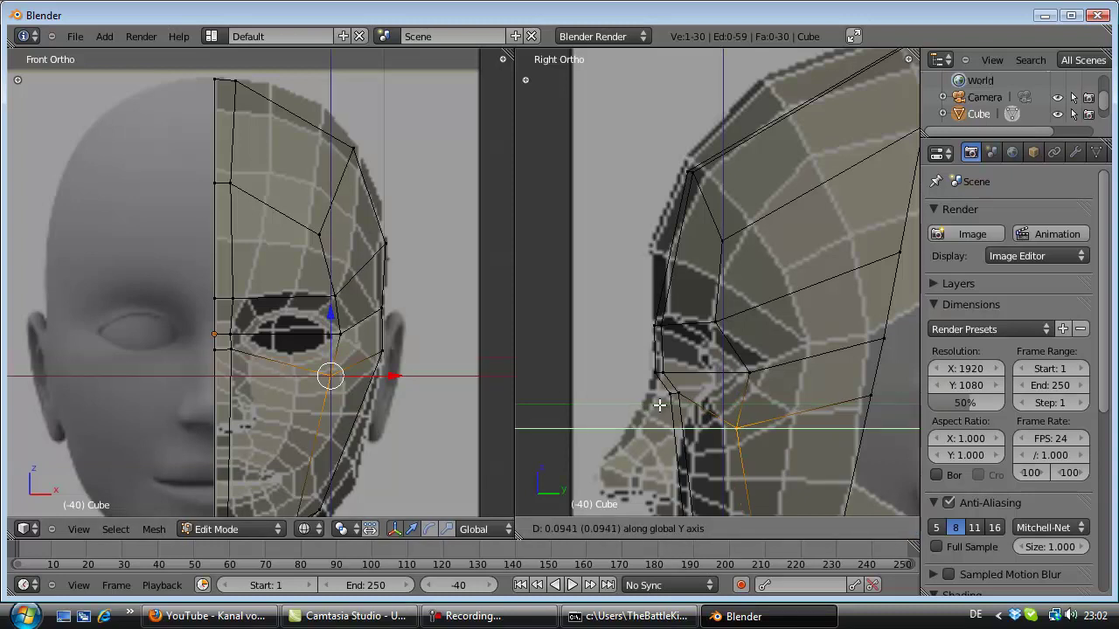
click(668, 404)
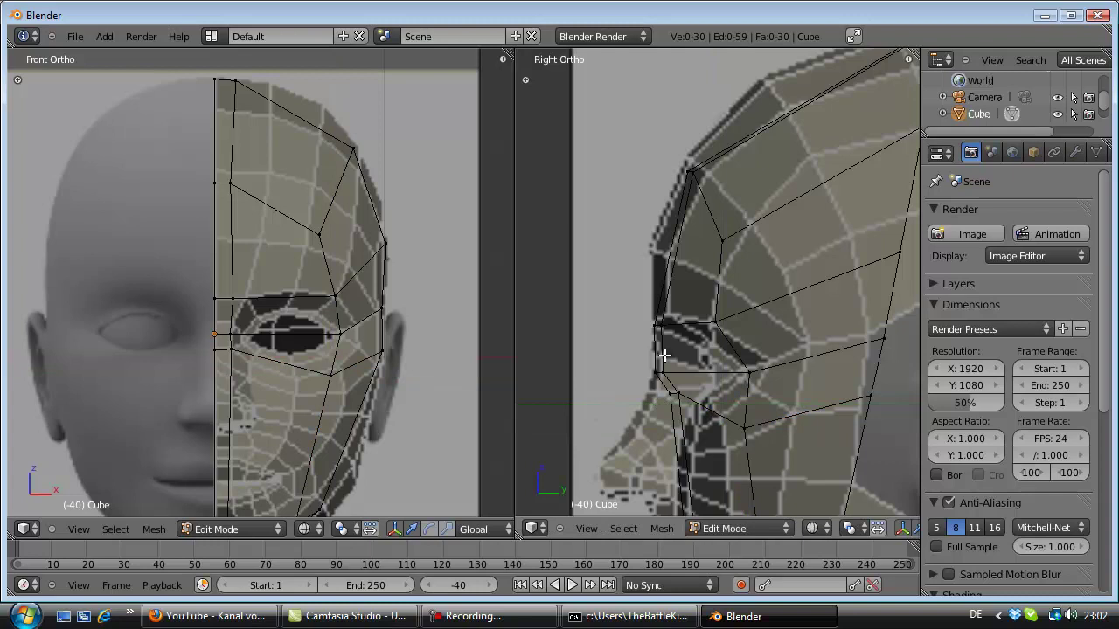
Step: Restore the right side view and add a centred vertical edge loop down the half-face
mouse_move(665, 357)
middle_down()
mouse_move(719, 359)
mouse_move(654, 369)
middle_up()
scroll(691, 359, down, 5)
key(KP_3)
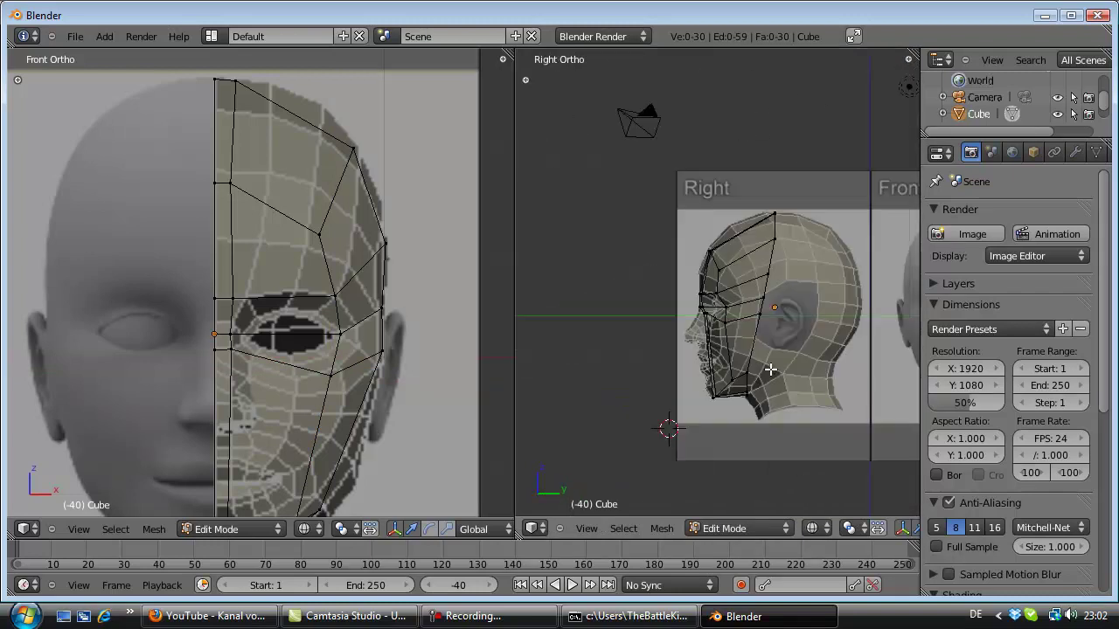
scroll(737, 351, up, 2)
scroll(738, 351, up, 2)
scroll(737, 349, up, 2)
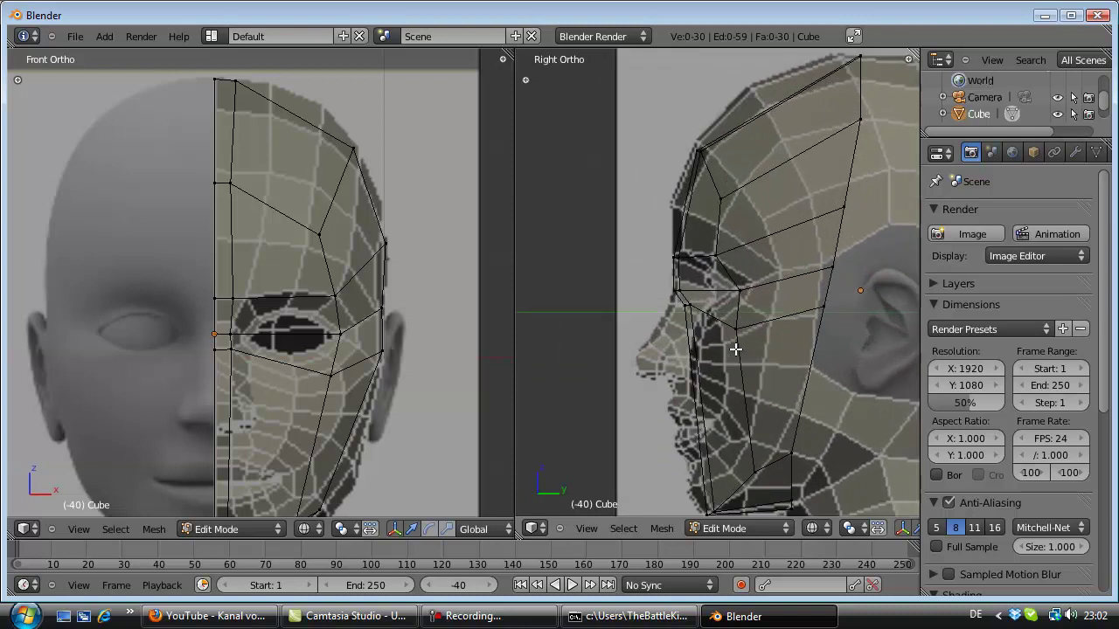
scroll(736, 349, up, 1)
shift+scroll(736, 348, down, 3)
shift+scroll(736, 349, down, 2)
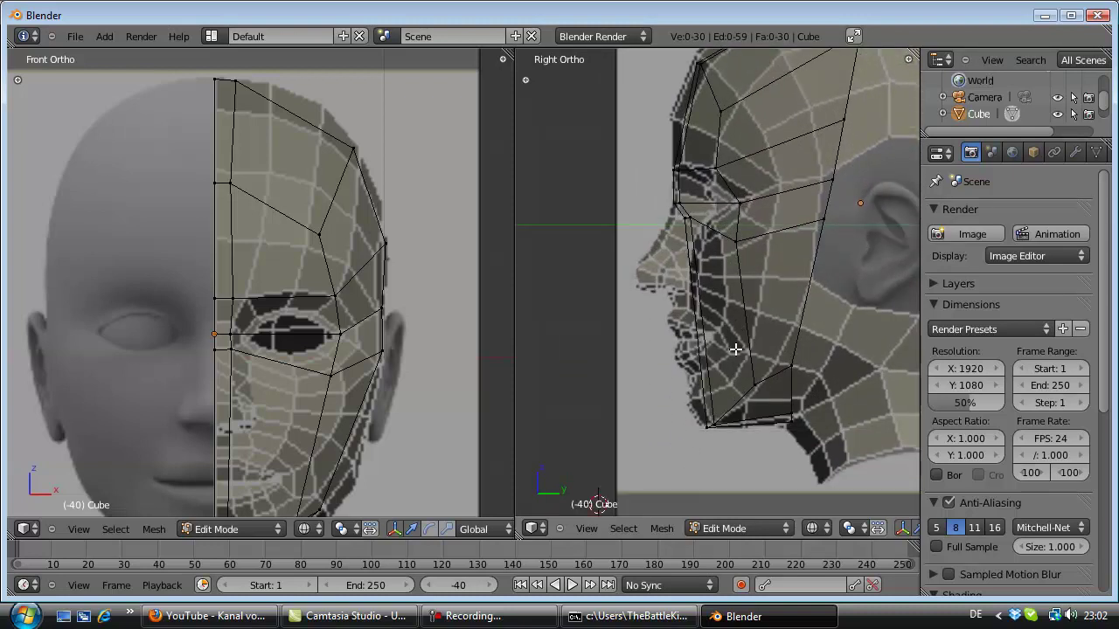
scroll(282, 352, up, 2)
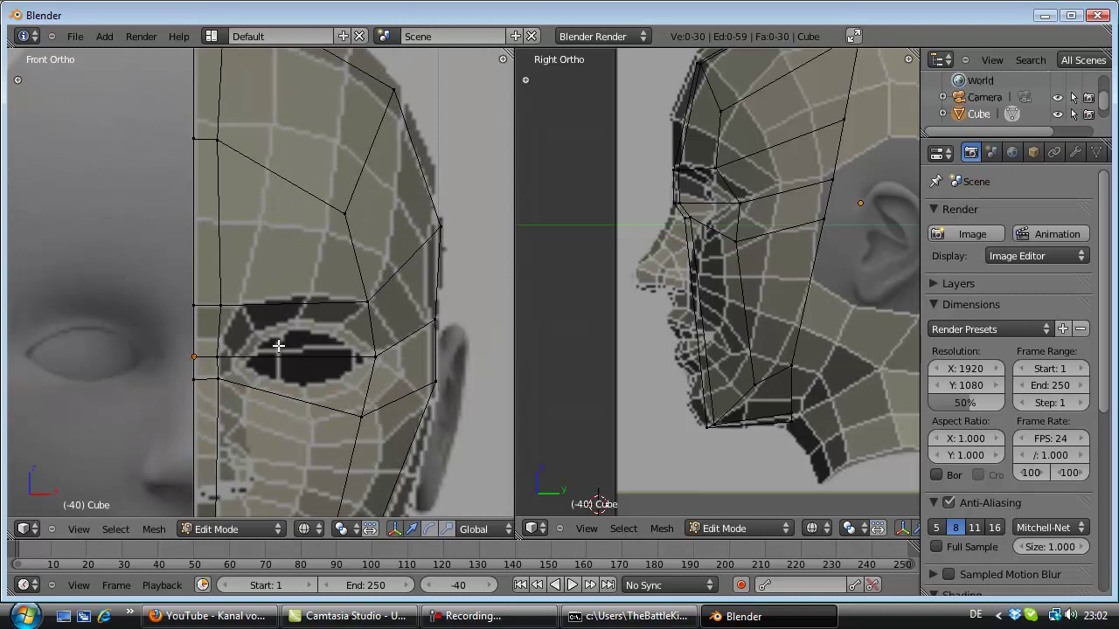
scroll(278, 346, down, 1)
scroll(256, 260, down, 1)
key(ctrl+r)
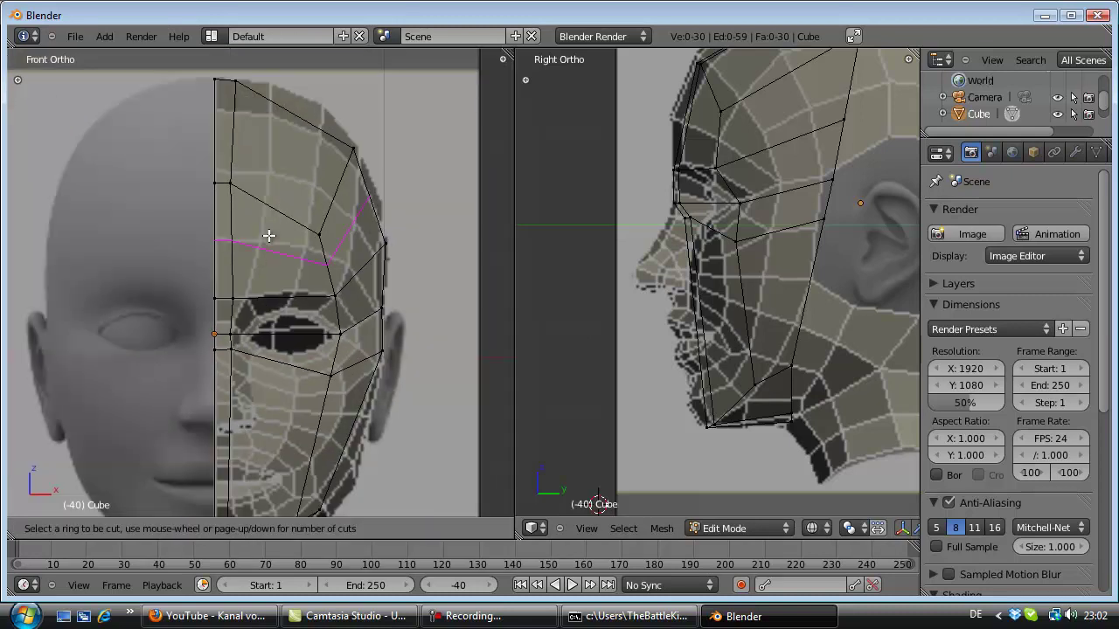
click(288, 172)
right_click(288, 173)
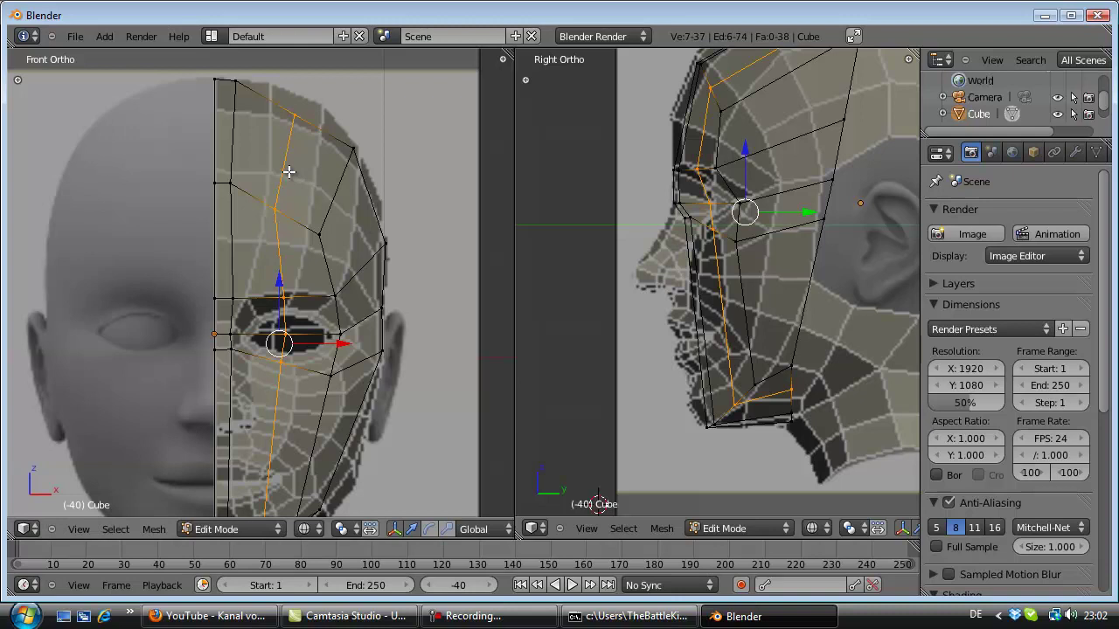
Step: Raise the new loop's top vertex along Z onto the crown outline
key(a)
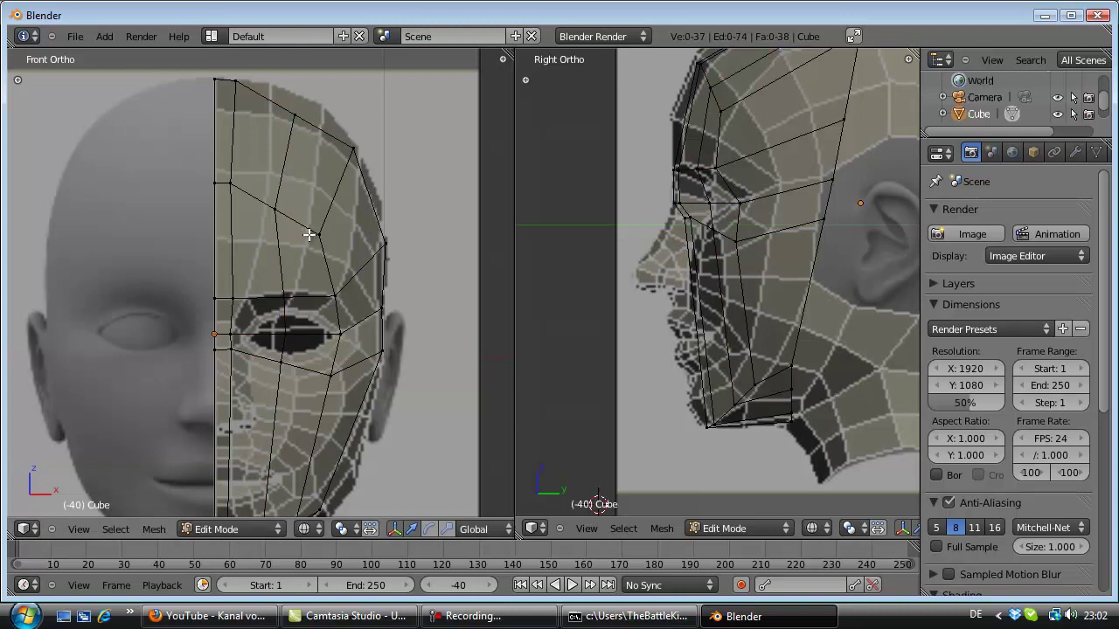
right_click(291, 119)
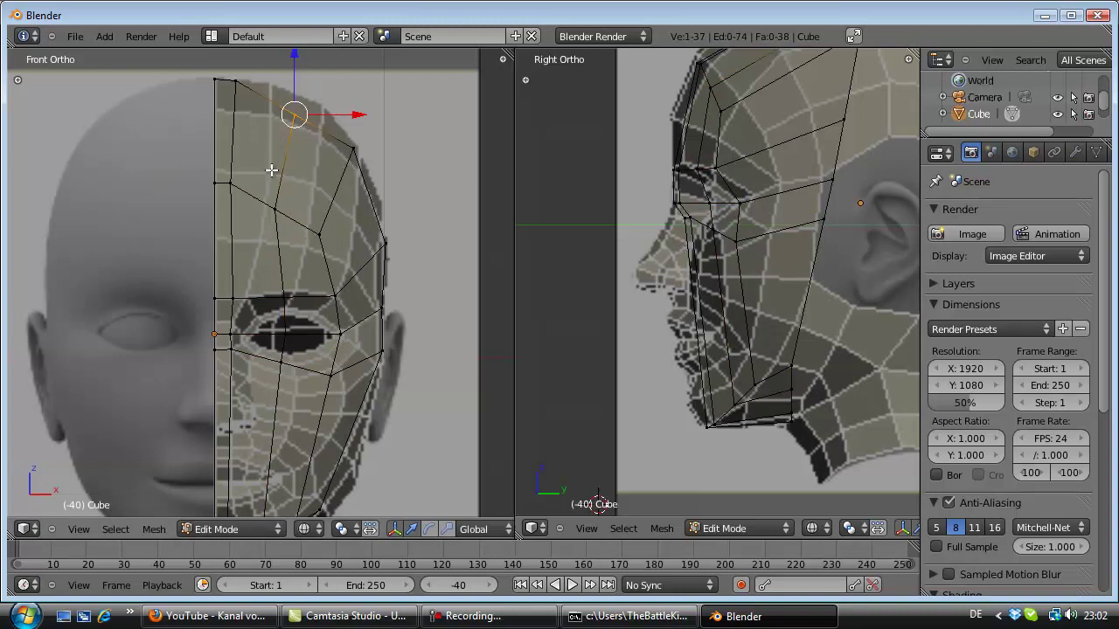
key(g)
key(z)
click(274, 150)
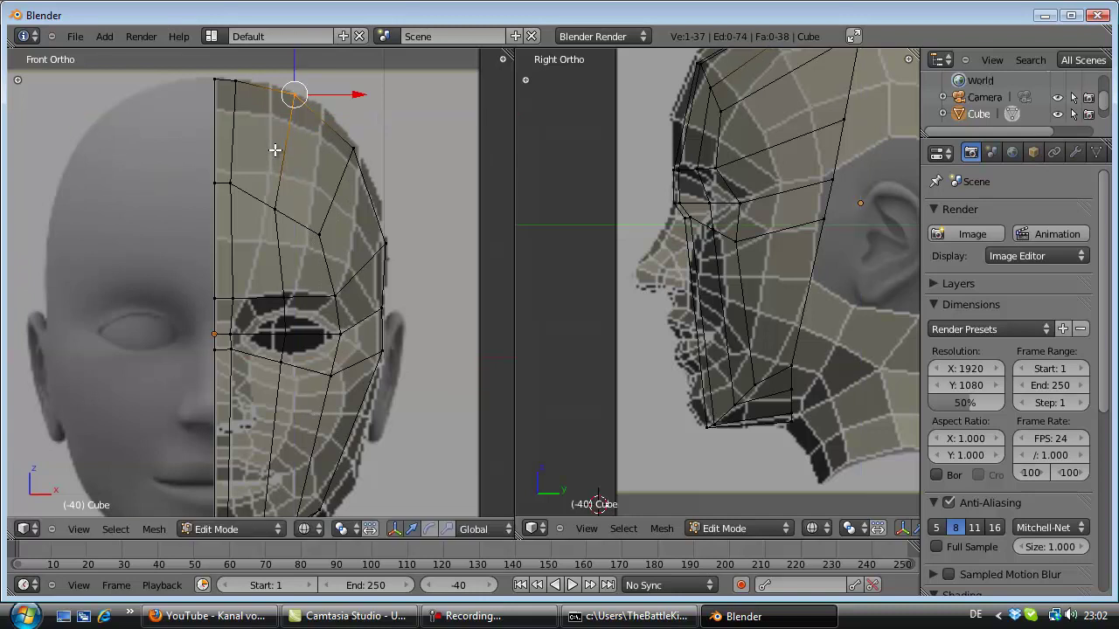
key(a)
Step: Lower the loop's jaw vertex along Z onto the jawline
shift+scroll(303, 187, down, 3)
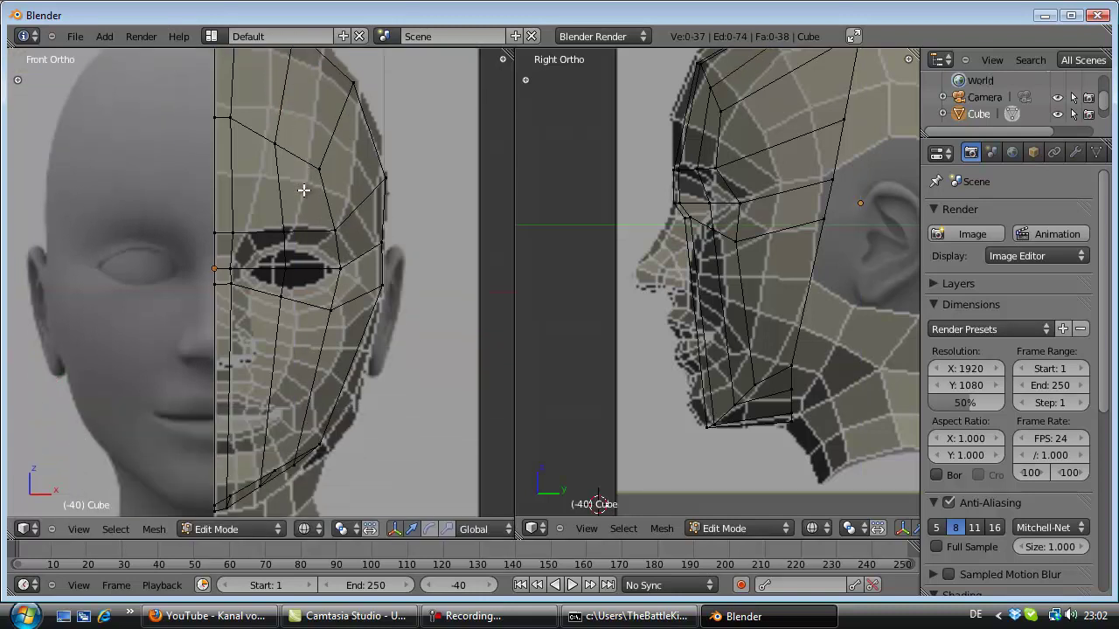
shift+scroll(303, 187, down, 1)
scroll(284, 313, up, 2)
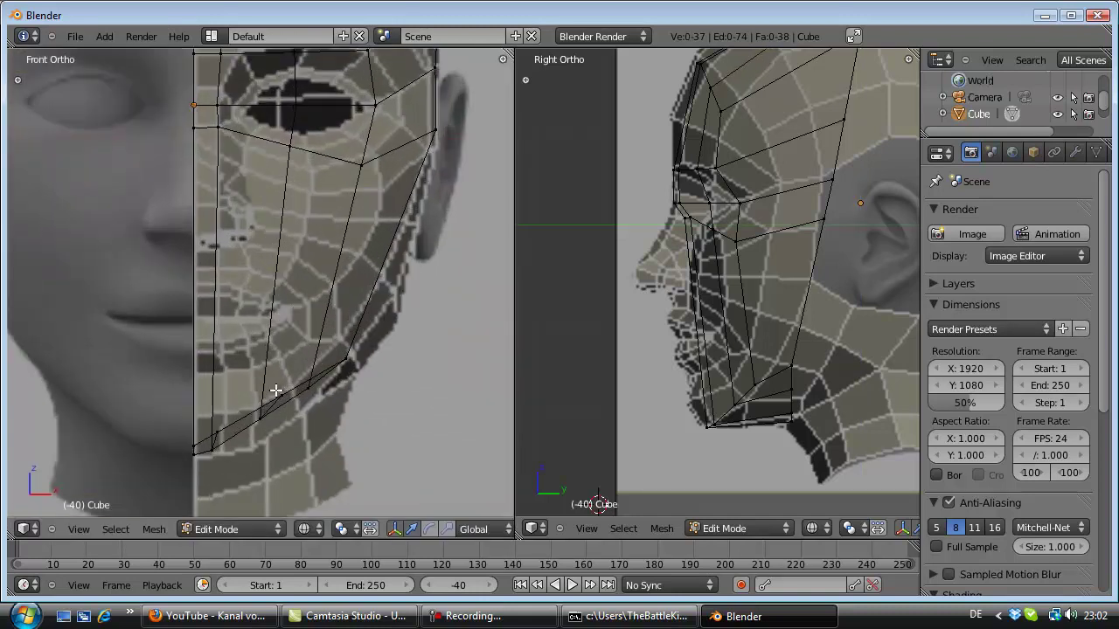
right_click(258, 427)
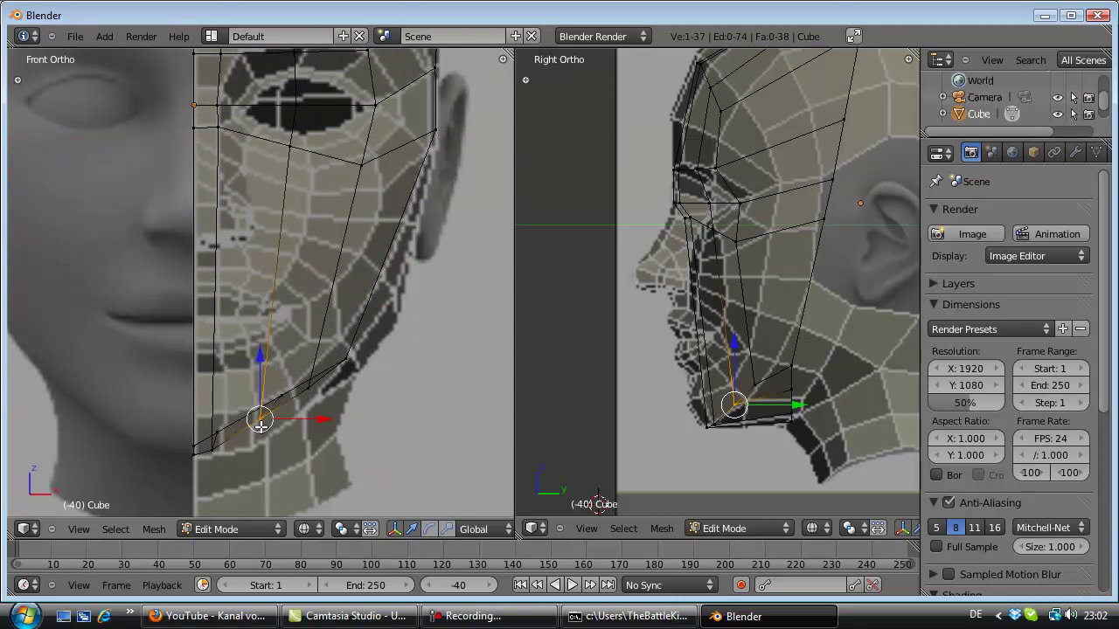
key(g)
key(z)
click(266, 446)
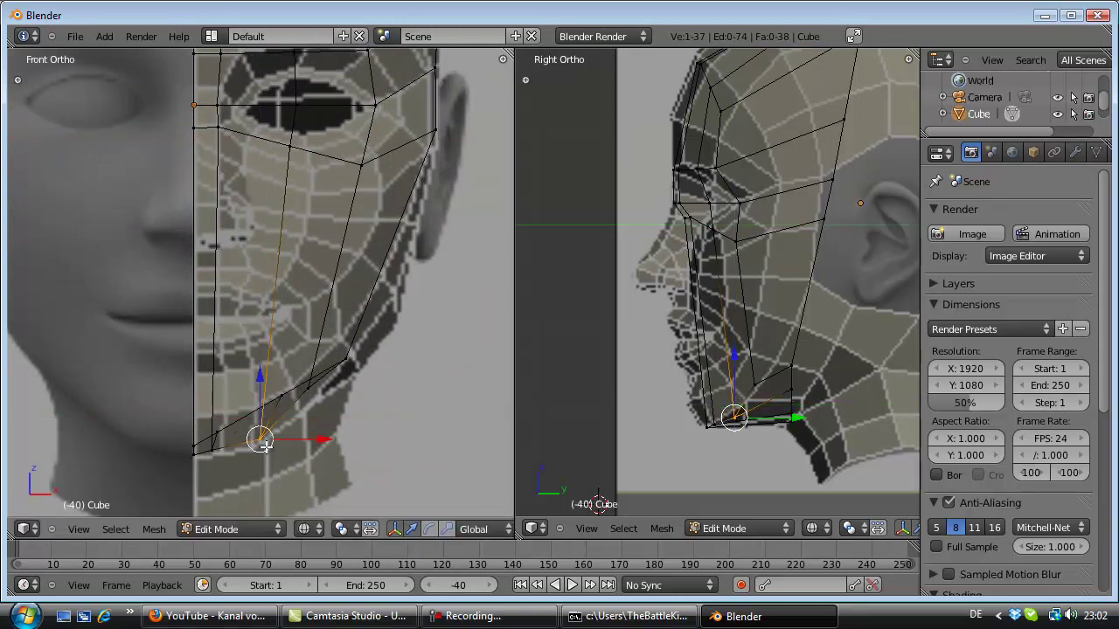
key(a)
shift+scroll(260, 428, up, 1)
shift+scroll(261, 424, up, 2)
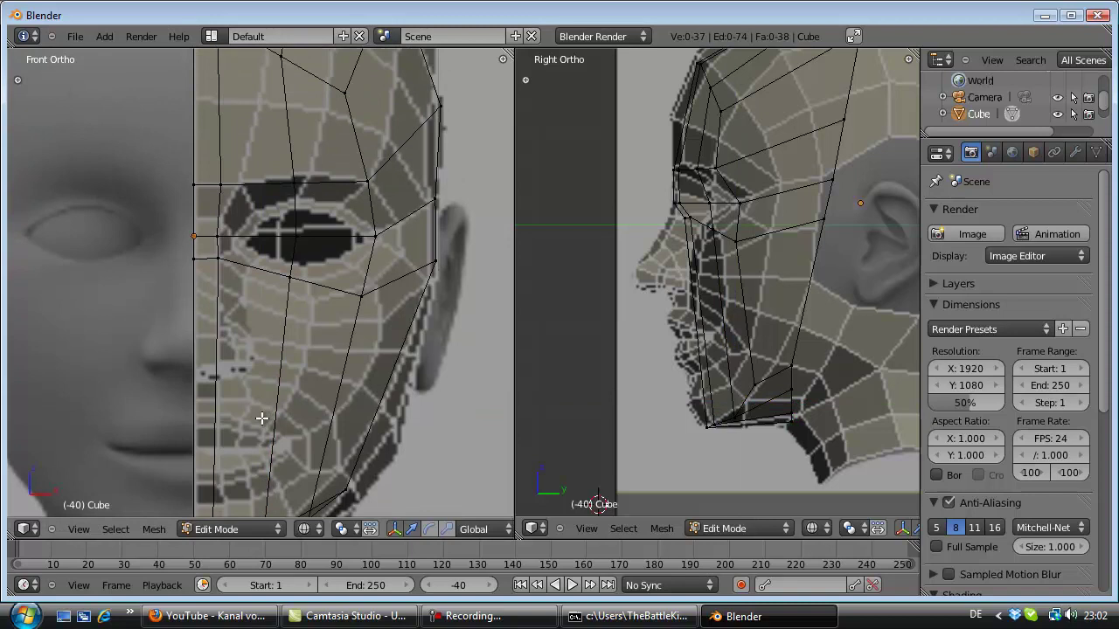
shift+scroll(262, 420, up, 1)
scroll(308, 380, up, 2)
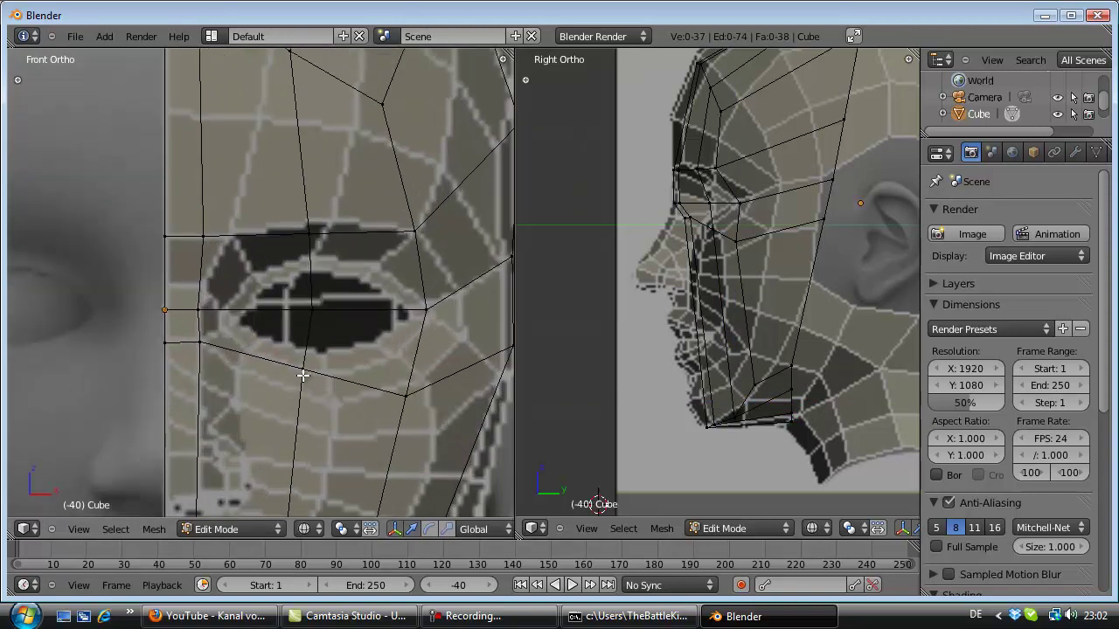
Step: Adjust the new loop's vertex above the eye vertically along Z
right_click(307, 232)
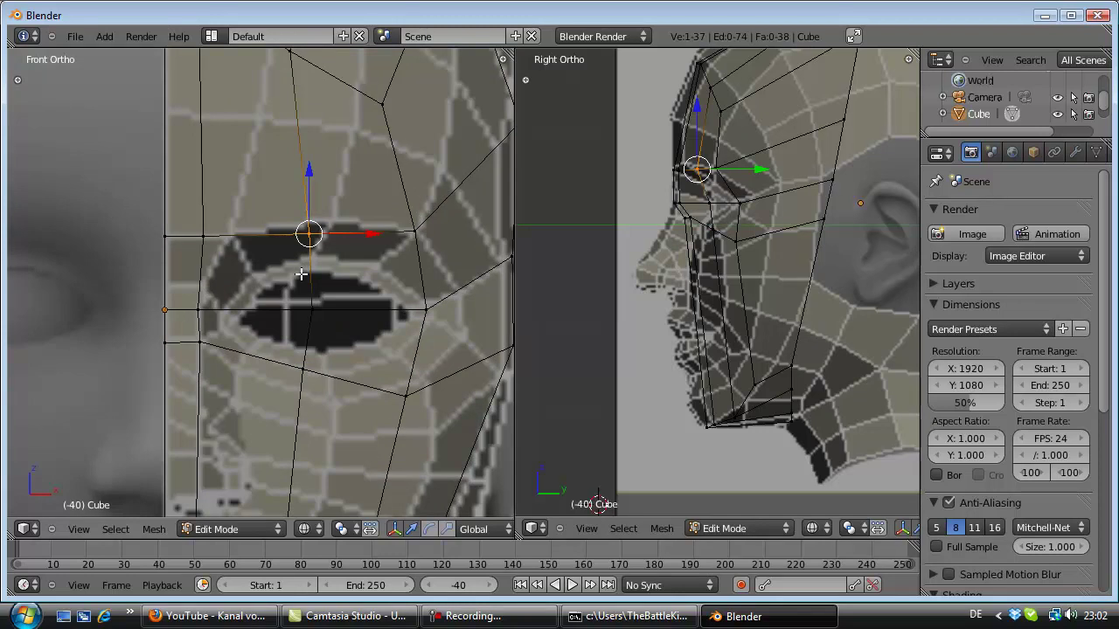
key(g)
key(z)
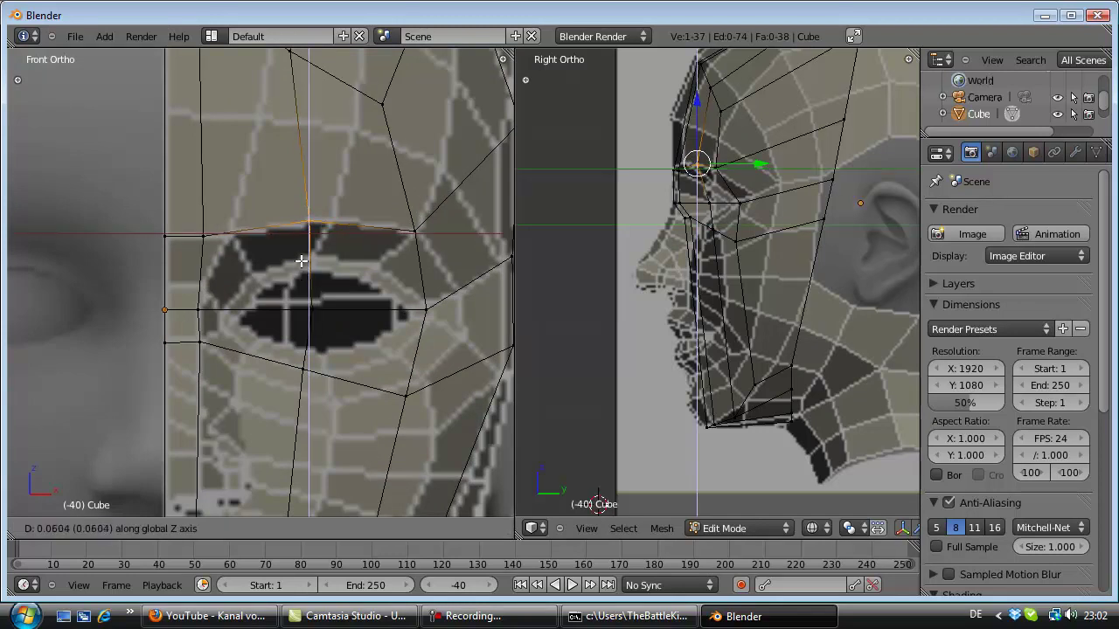
click(301, 261)
key(a)
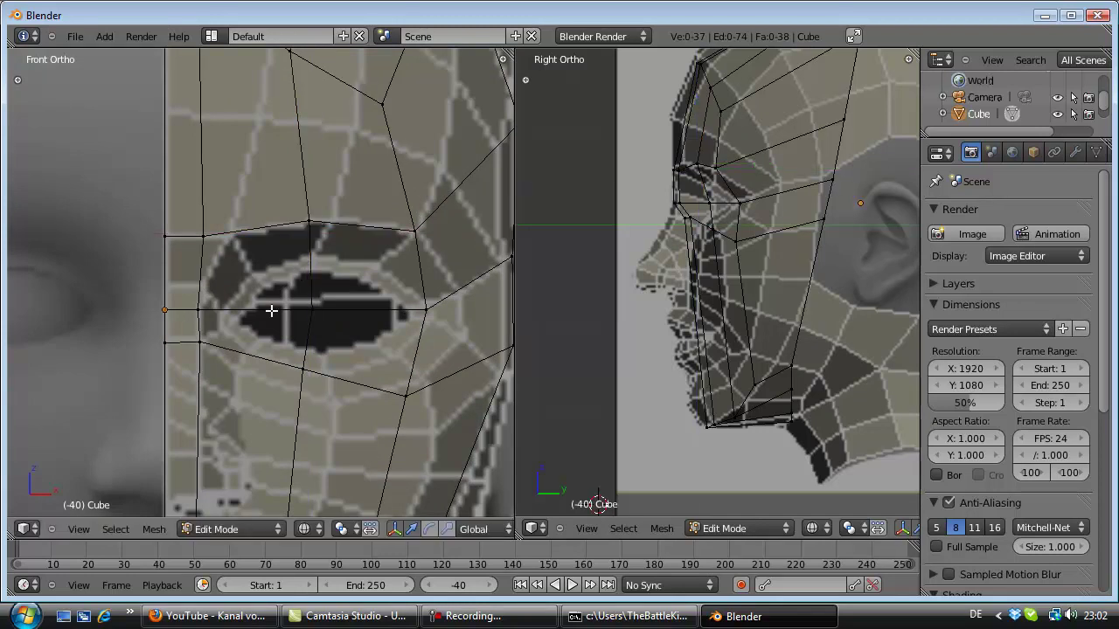
Step: Lower the loop's vertex below the eye onto the cheek, then return to Front Ortho
right_click(303, 371)
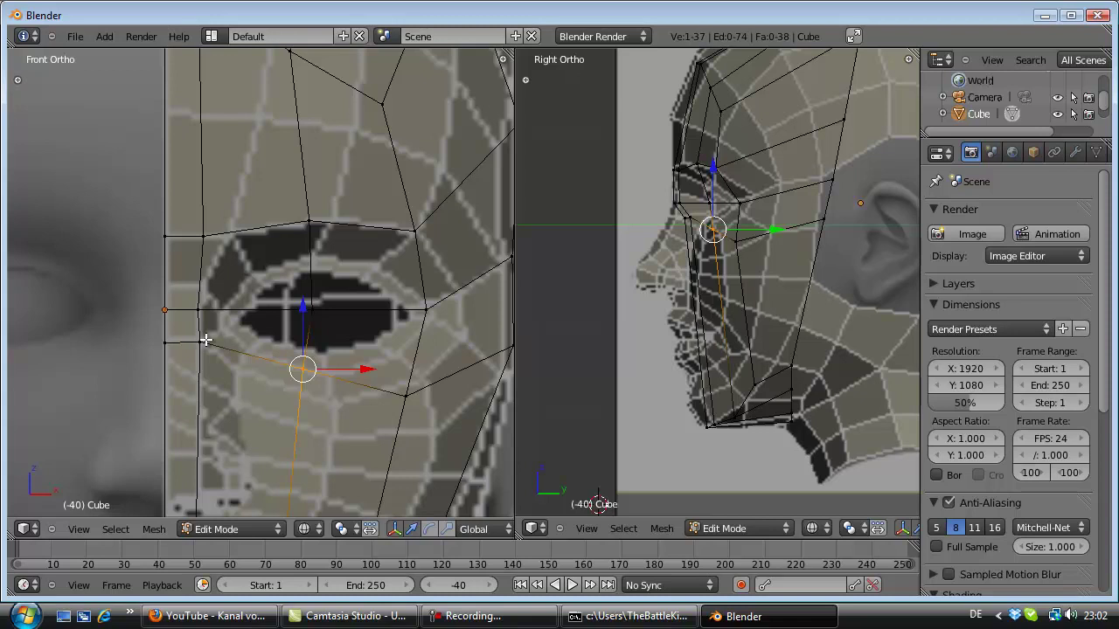
key(g)
key(z)
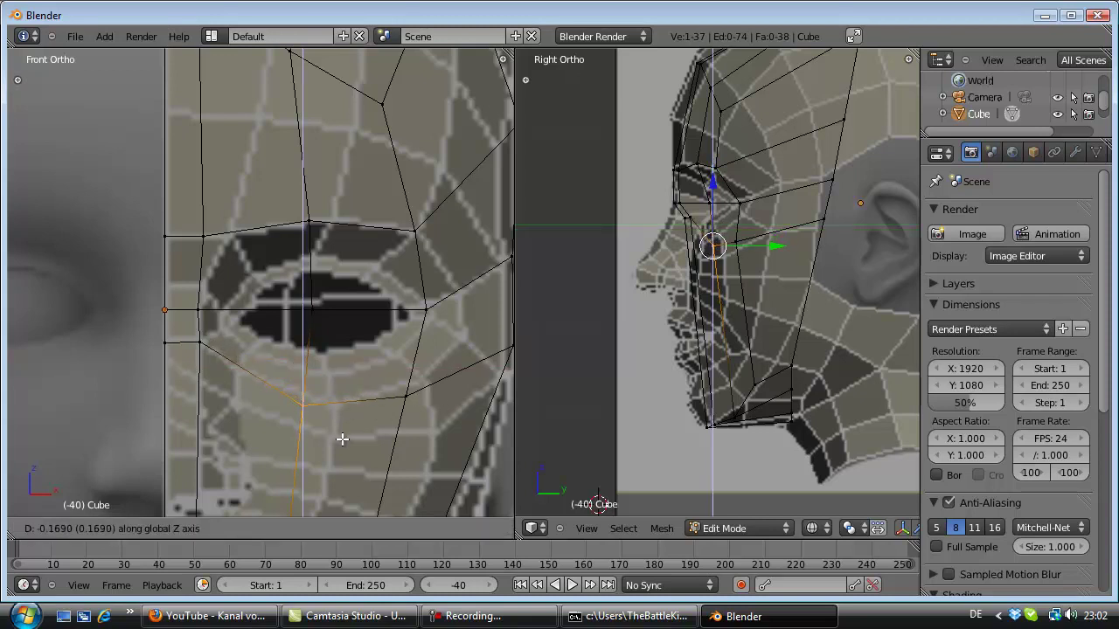
click(341, 438)
middle_drag(409, 275, 396, 280)
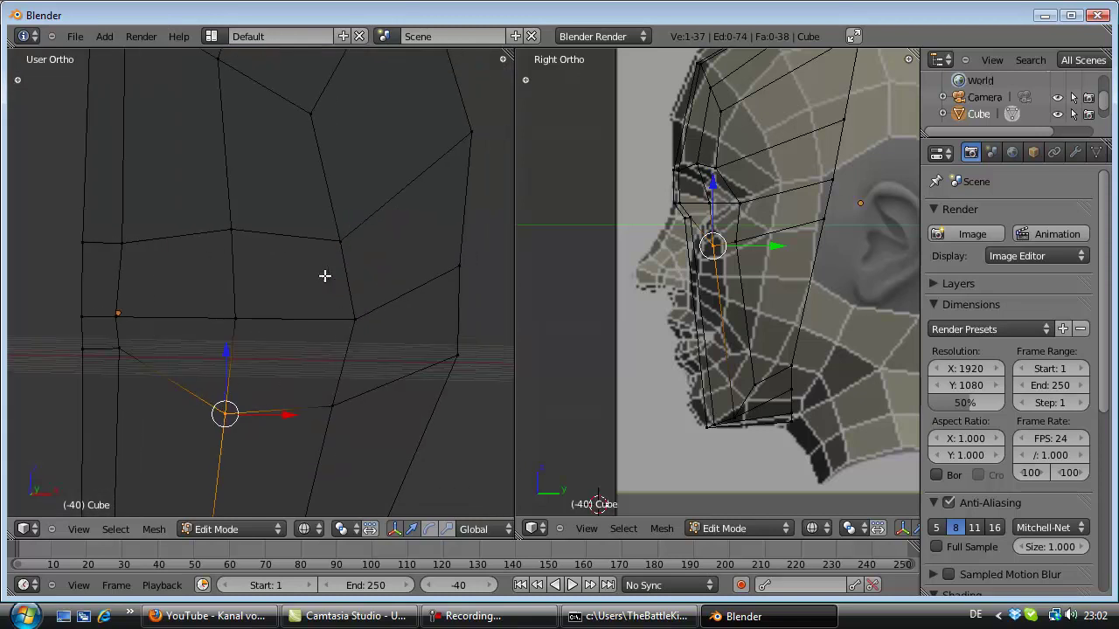
key(KP_1)
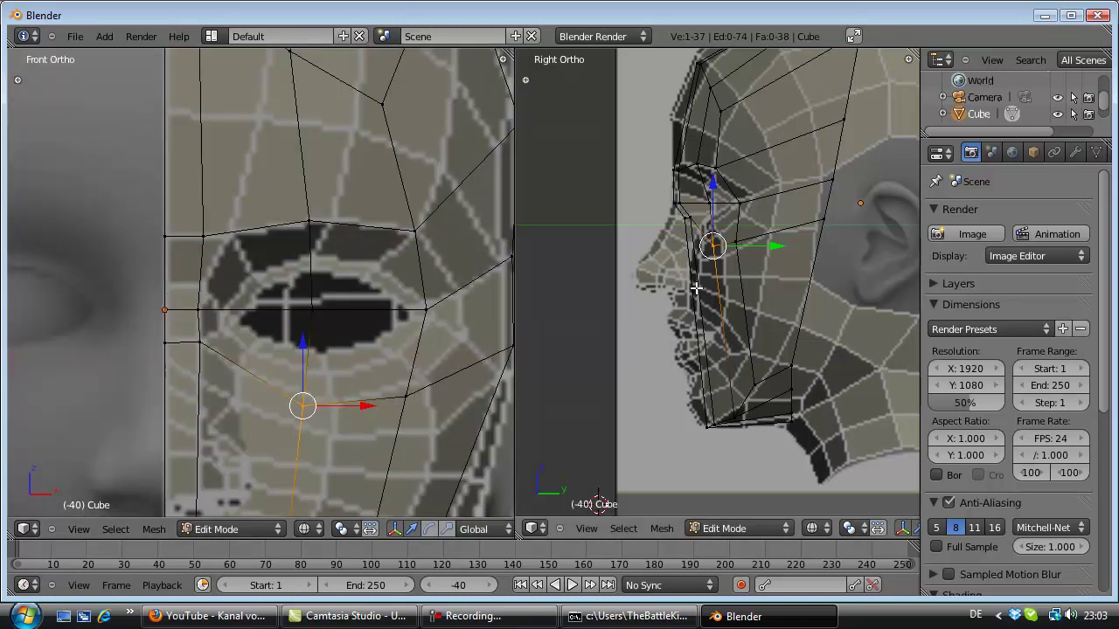
Step: Pull two nose-bridge vertices along Y onto the side reference's nose profile
scroll(761, 229, up, 3)
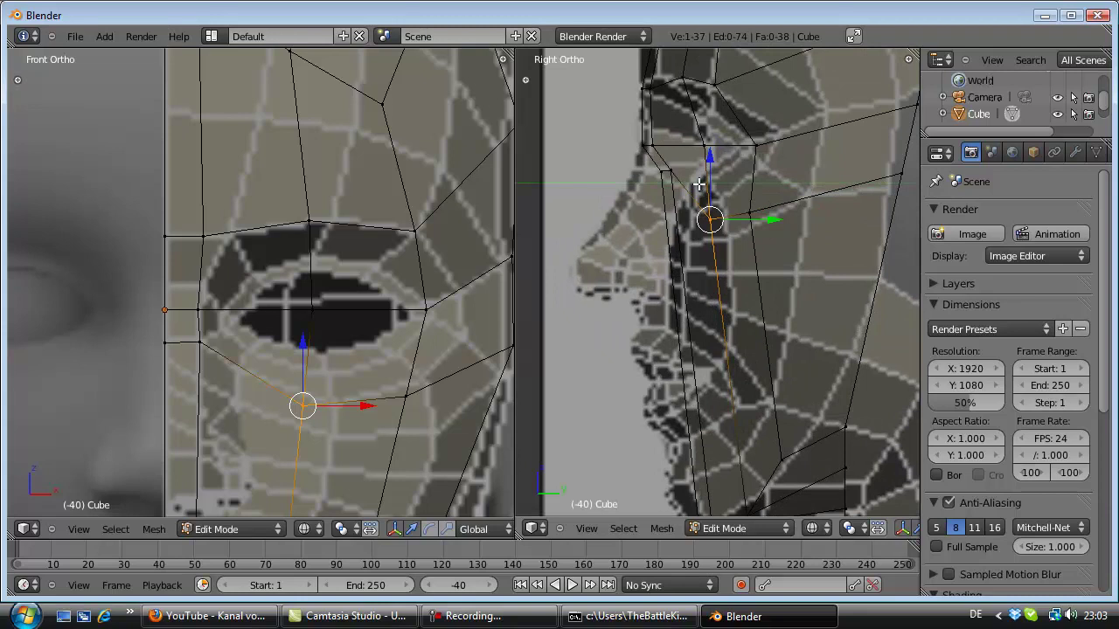
right_click(652, 177)
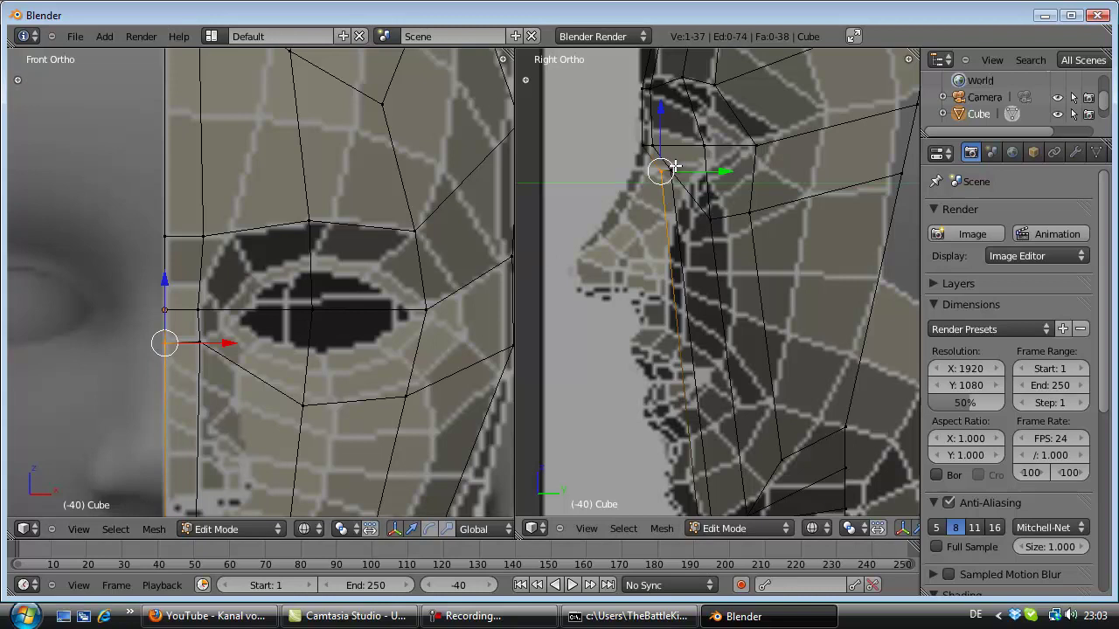
key(g)
key(y)
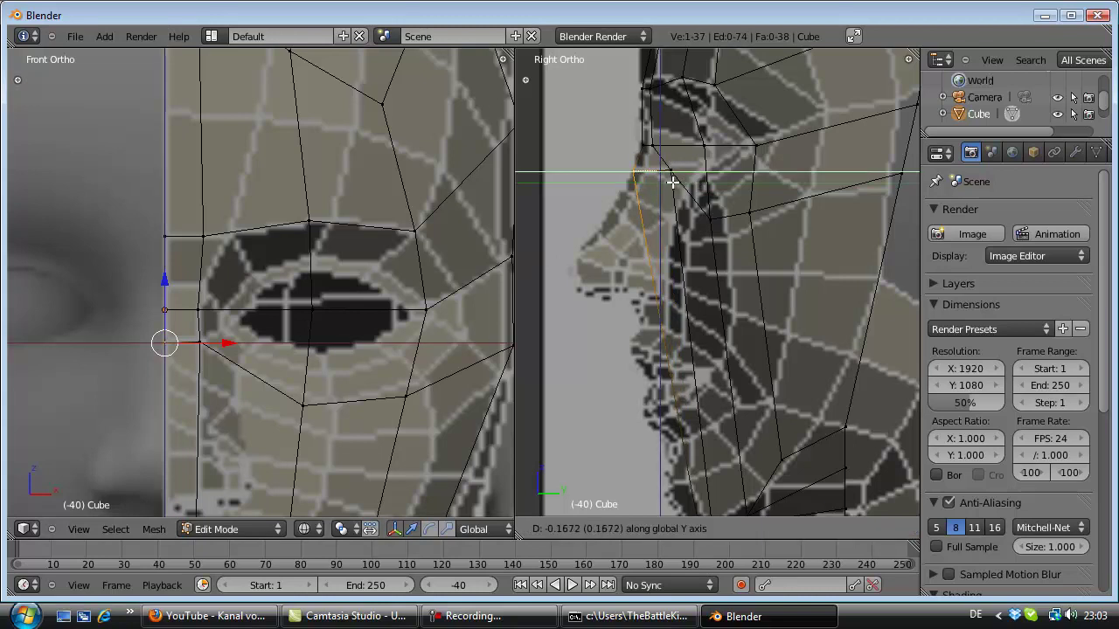
click(673, 181)
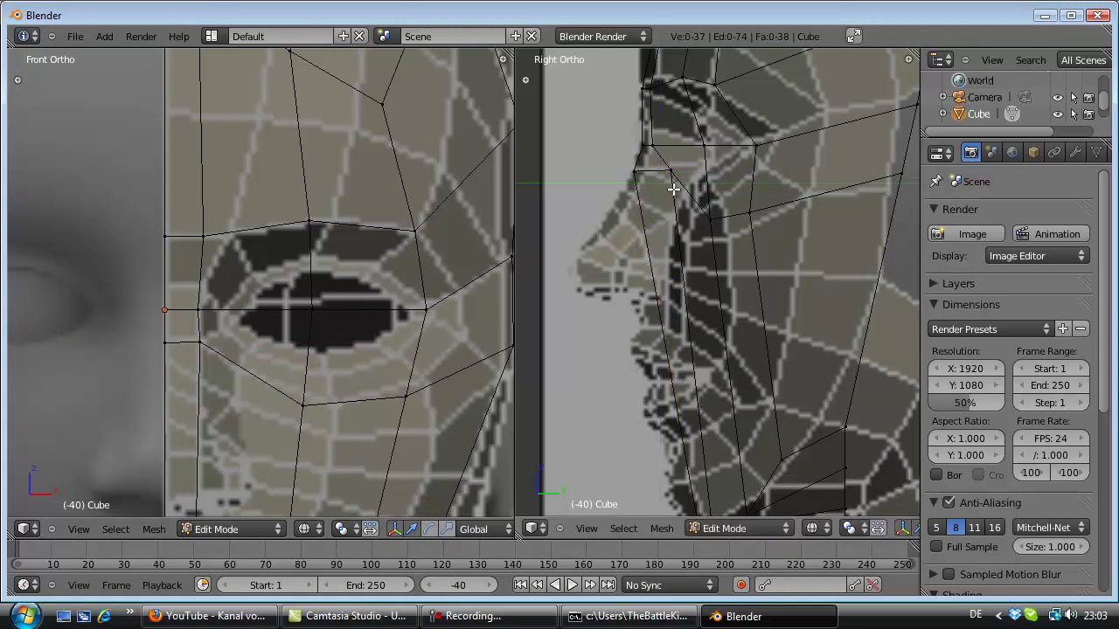
right_click(671, 179)
key(g)
key(y)
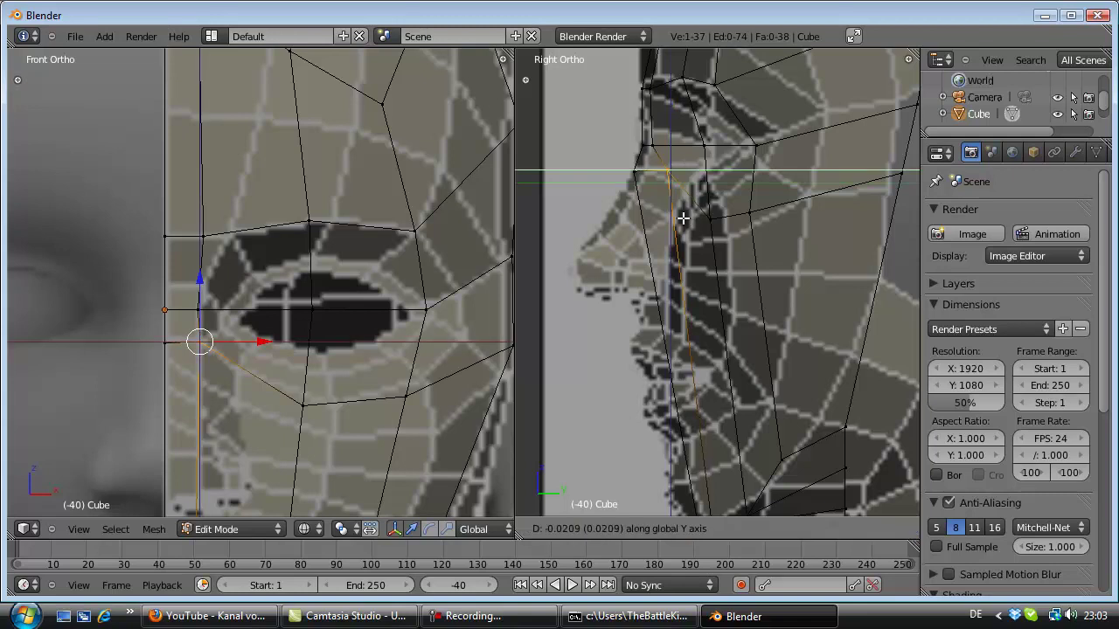
click(663, 217)
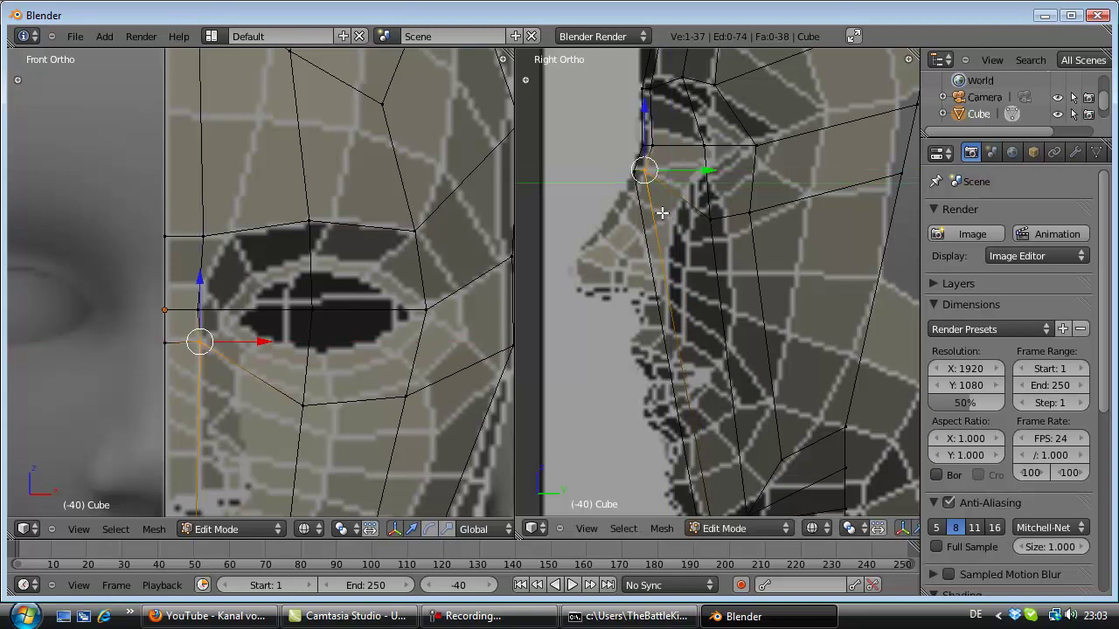
key(a)
Step: Check the vertex below the eye and zoom the views to review the fit
right_click(708, 219)
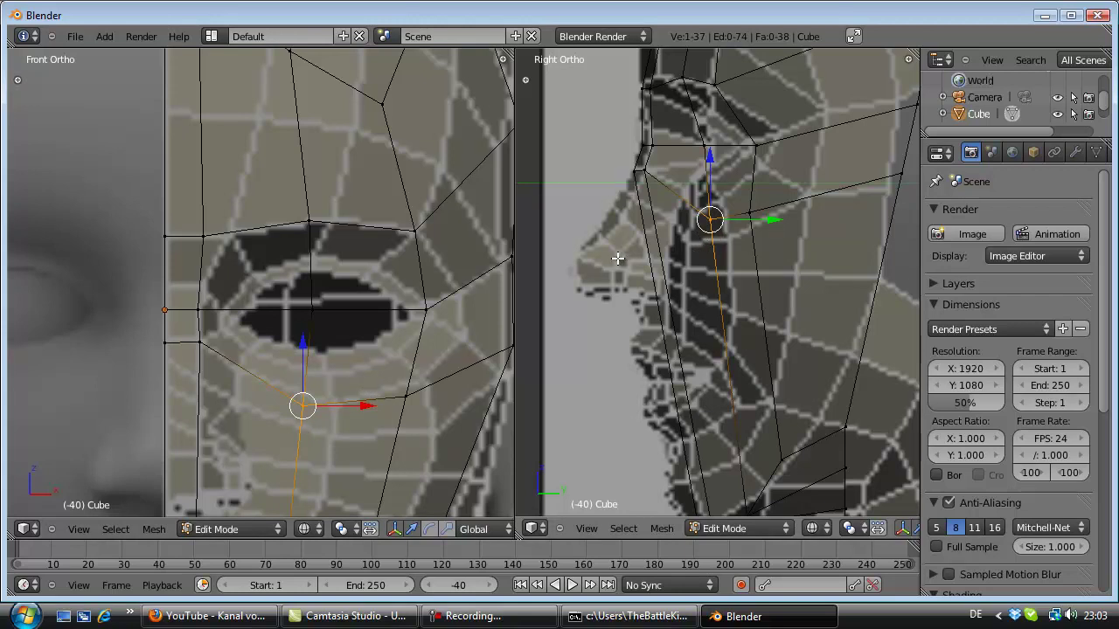
key(a)
shift+scroll(691, 262, down, 2)
shift+scroll(692, 262, down, 2)
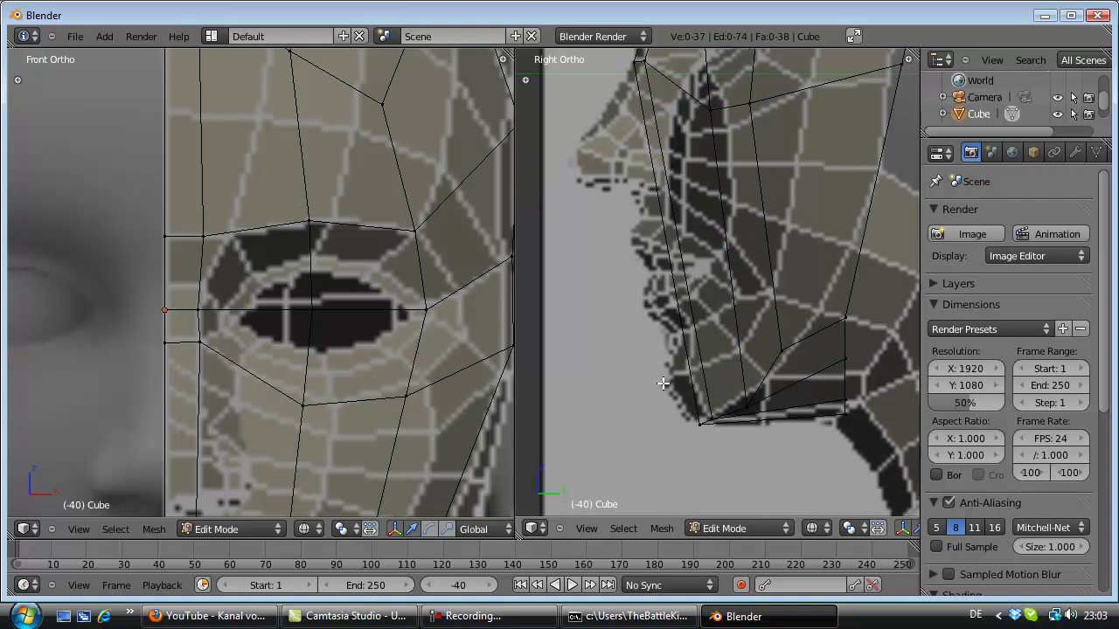
shift+scroll(713, 289, up, 2)
shift+scroll(714, 288, up, 2)
shift+scroll(714, 288, up, 1)
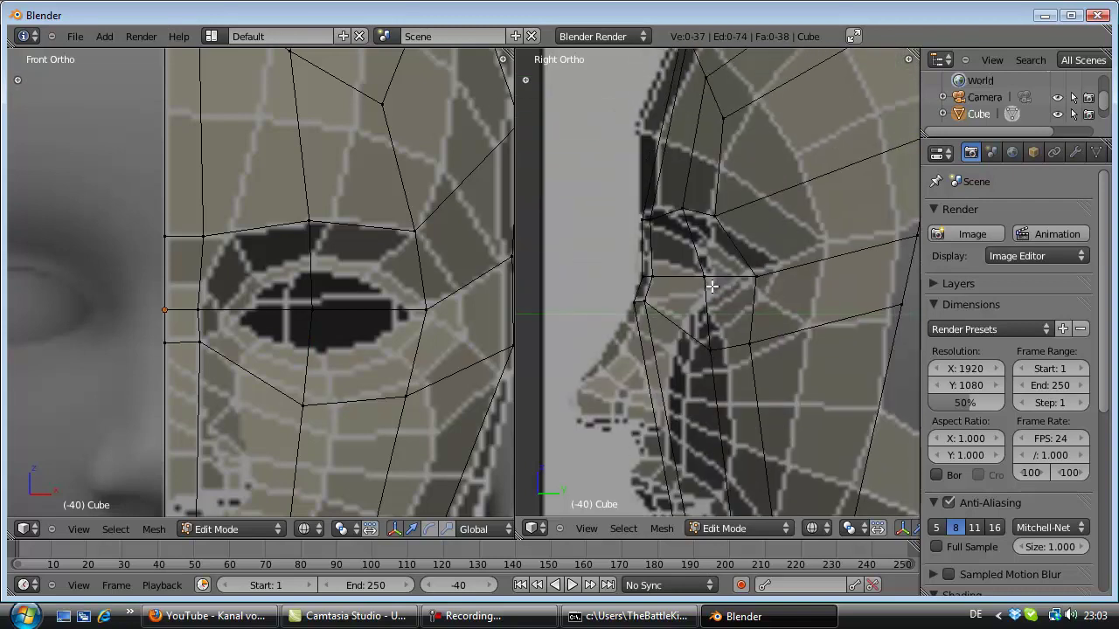
shift+scroll(710, 285, up, 1)
shift+scroll(708, 289, up, 1)
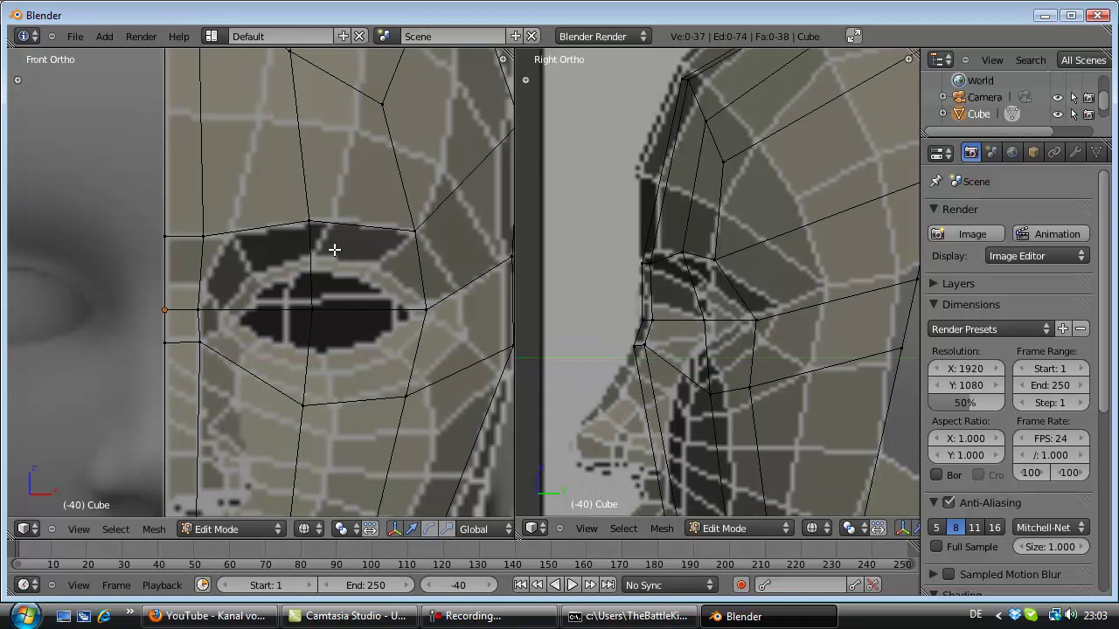
shift+scroll(371, 288, down, 1)
shift+scroll(370, 288, down, 2)
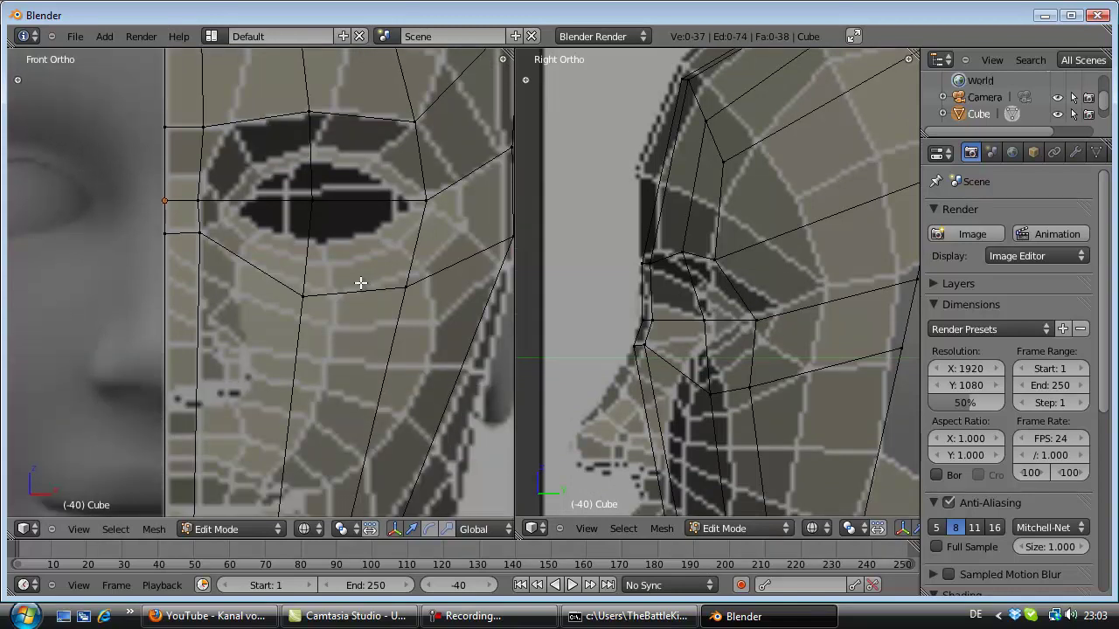
Step: Loop-cut three horizontal edge loops across the cheek below the eye, leaving the third centred
shift+scroll(362, 283, down, 1)
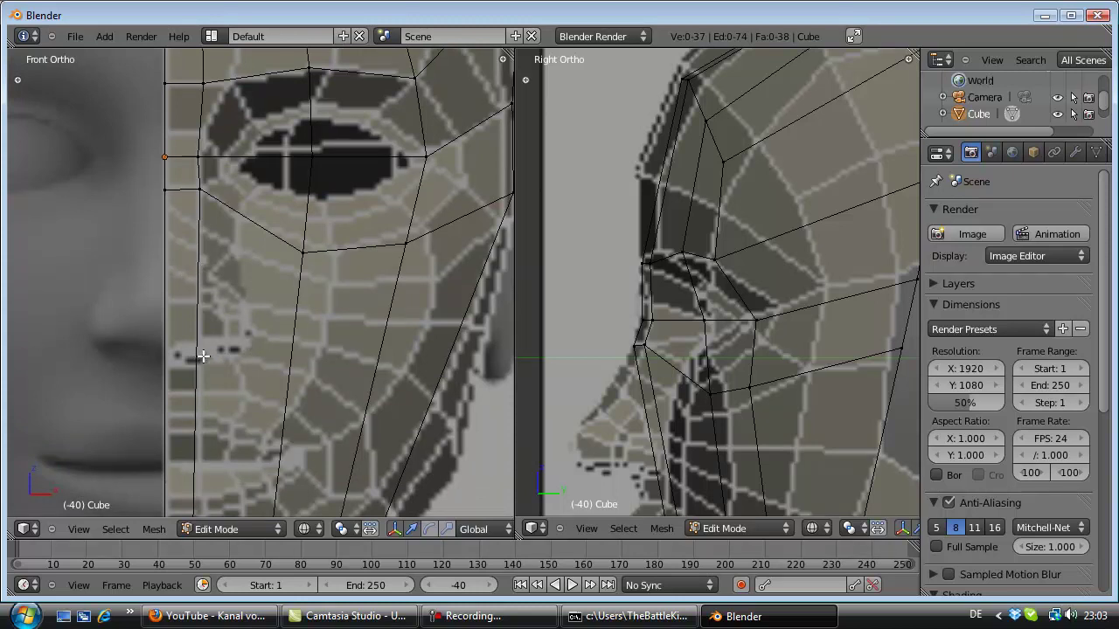
key(ctrl+r)
click(251, 357)
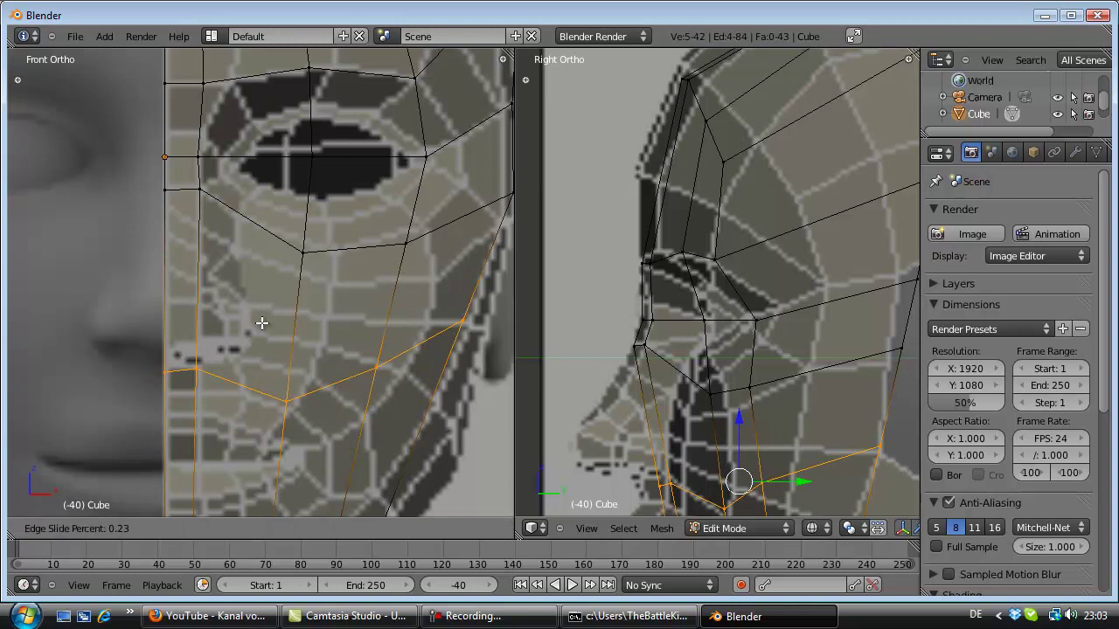
click(261, 322)
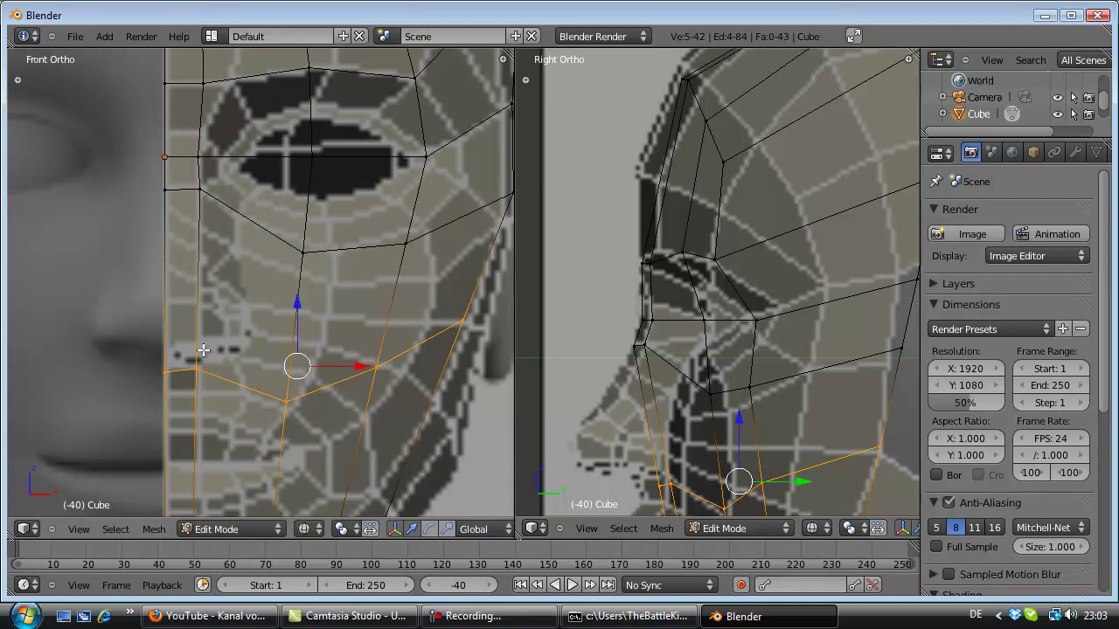
key(ctrl+r)
click(210, 337)
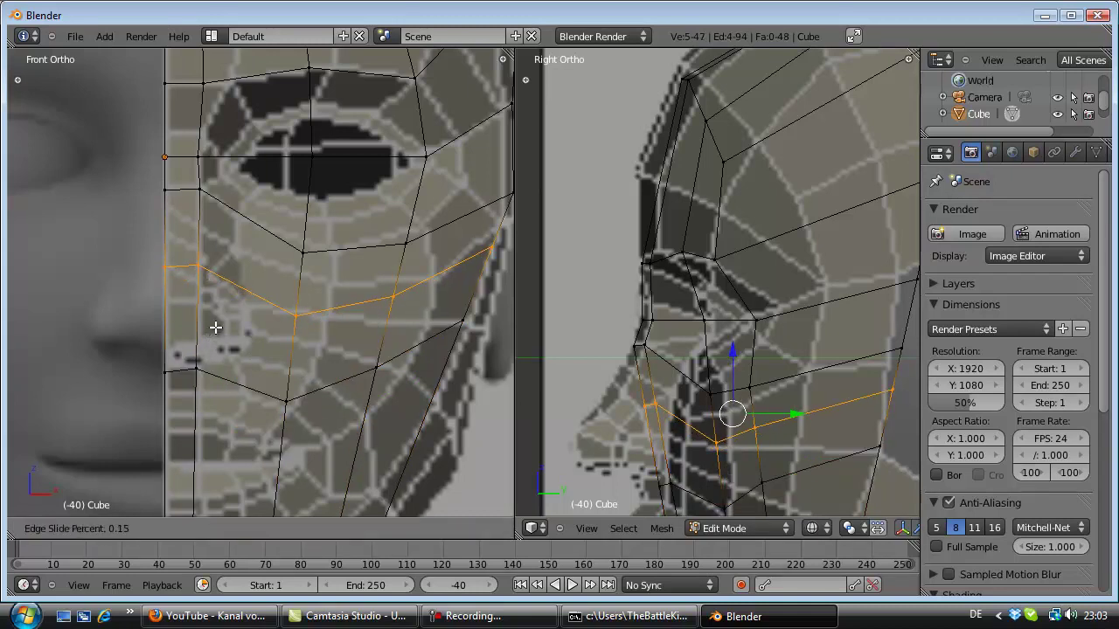
click(194, 379)
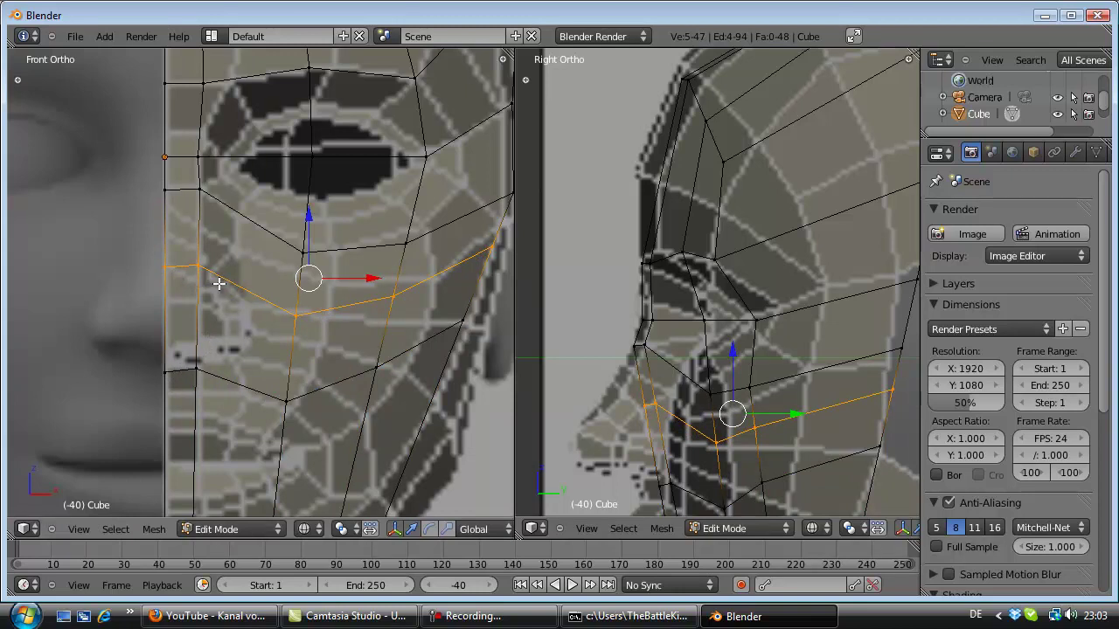
key(ctrl+r)
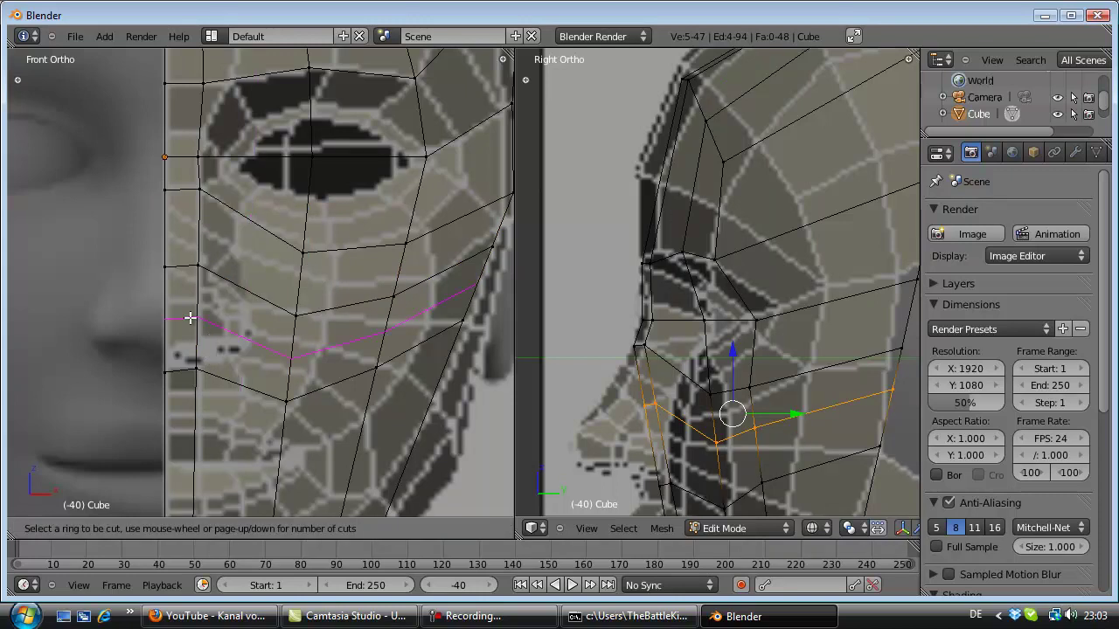
click(188, 325)
right_click(188, 327)
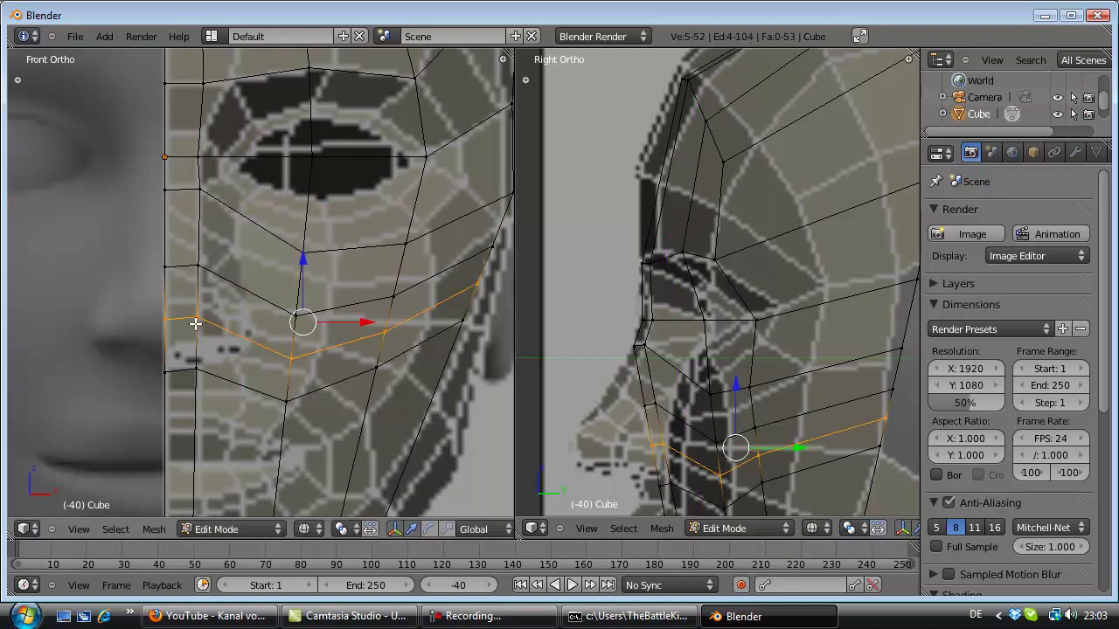
Step: Box-select a vertex on the new cheek row, then cancel its move and deselect
key(a)
key(b)
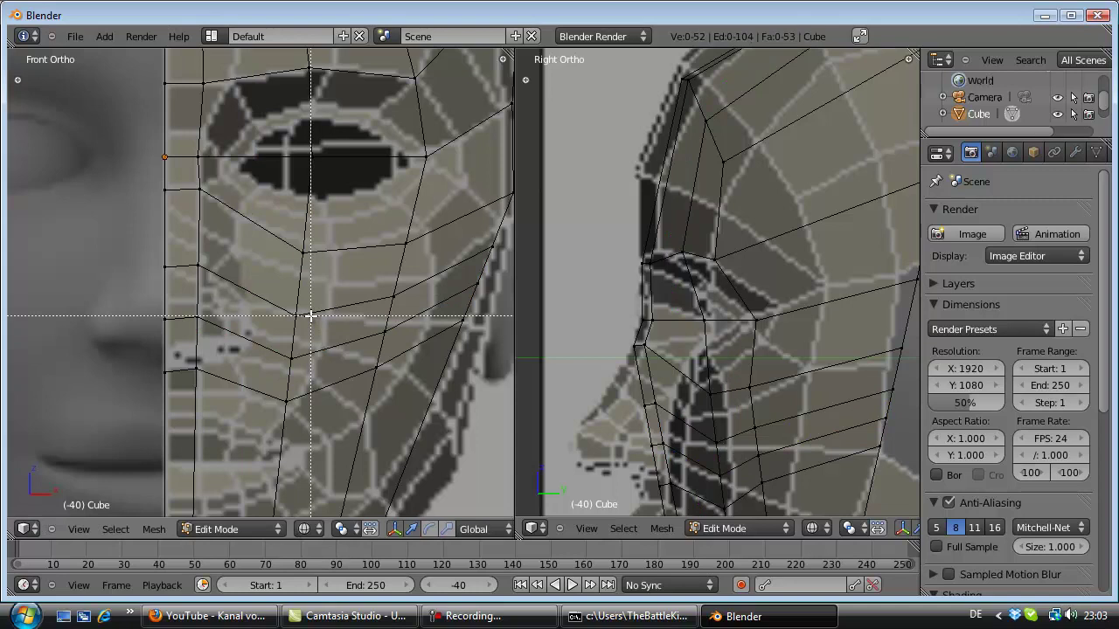
right_click(175, 288)
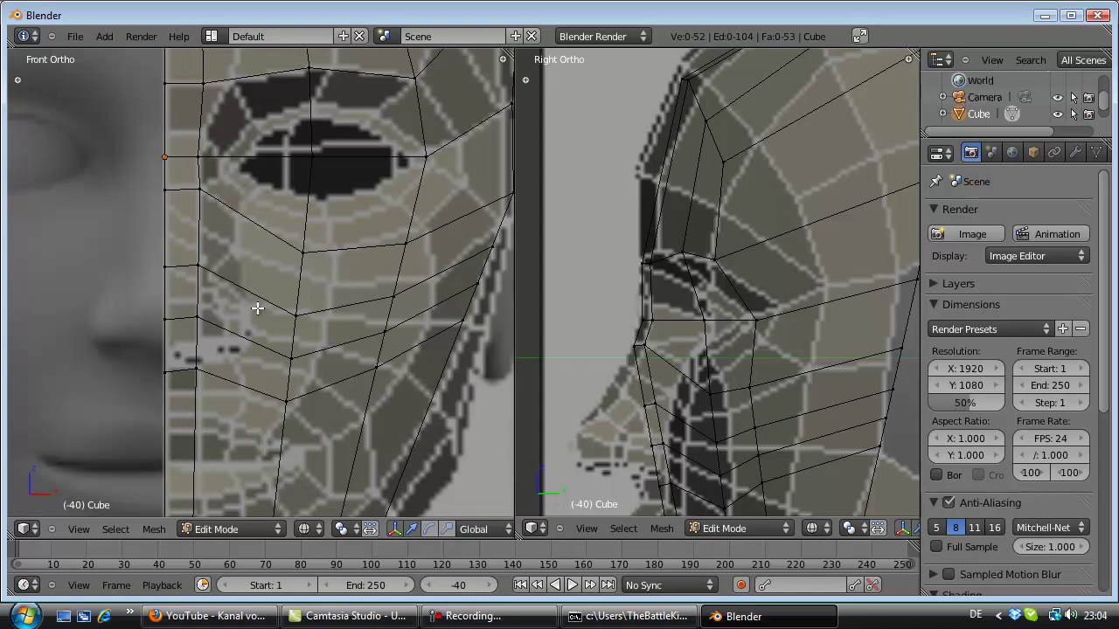
key(b)
drag(299, 302, 284, 328)
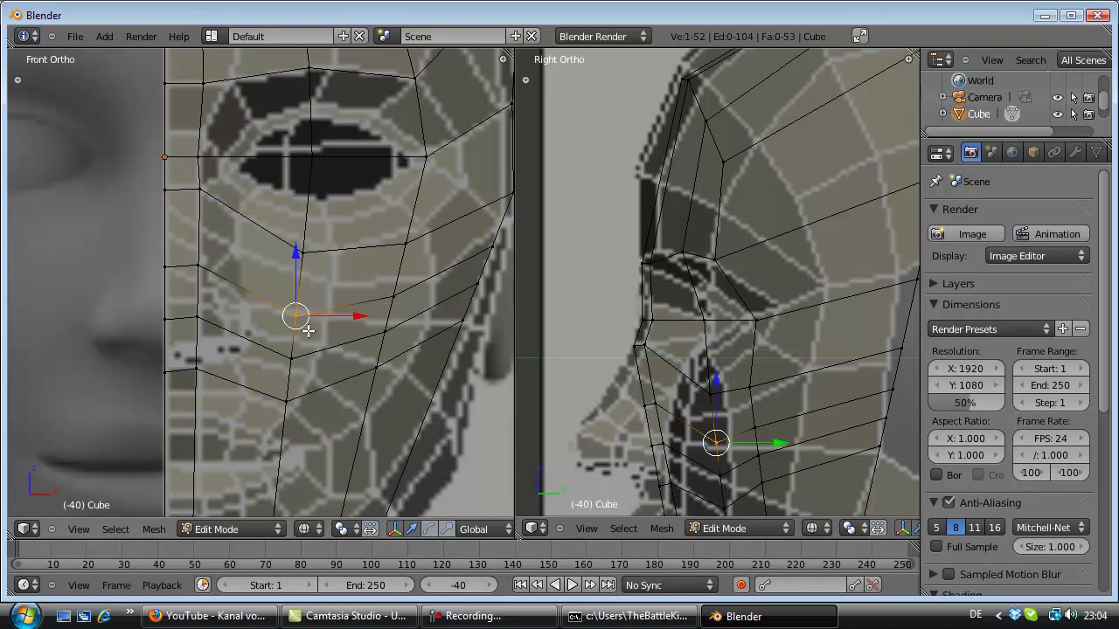
key(g)
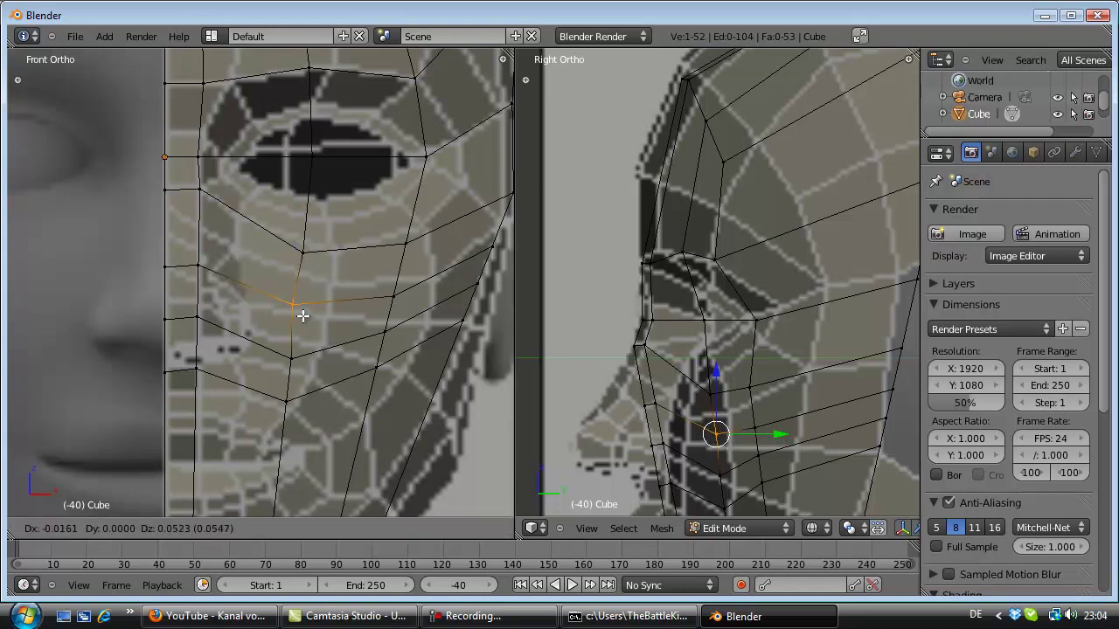
right_click(295, 321)
key(a)
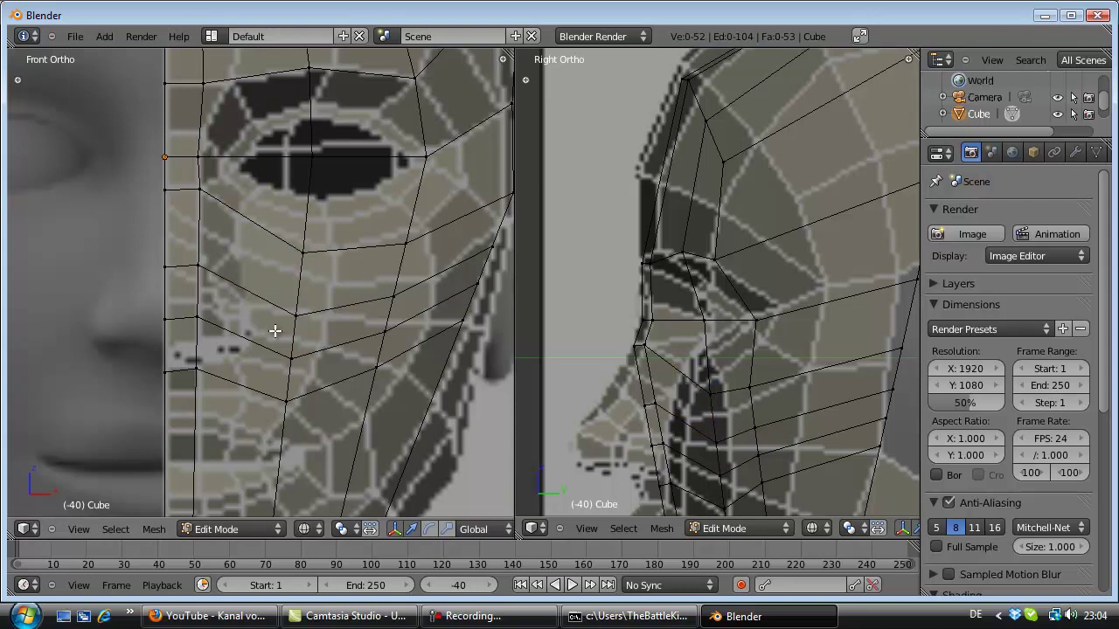
Step: Reposition a lower-cheek vertex up beside the nostril in the front view
right_click(287, 367)
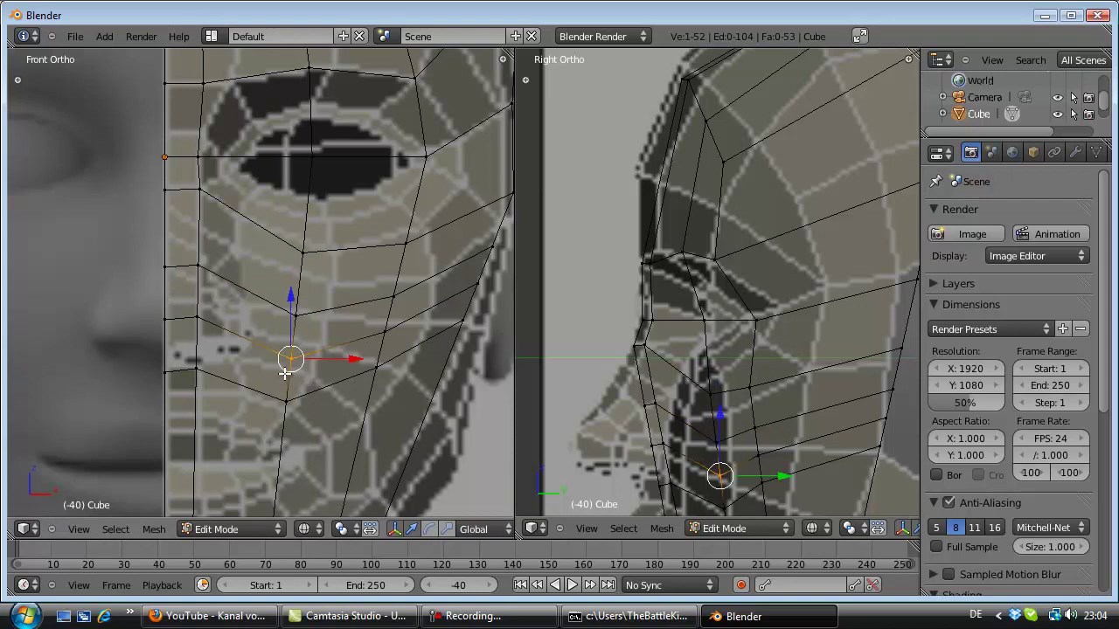
key(g)
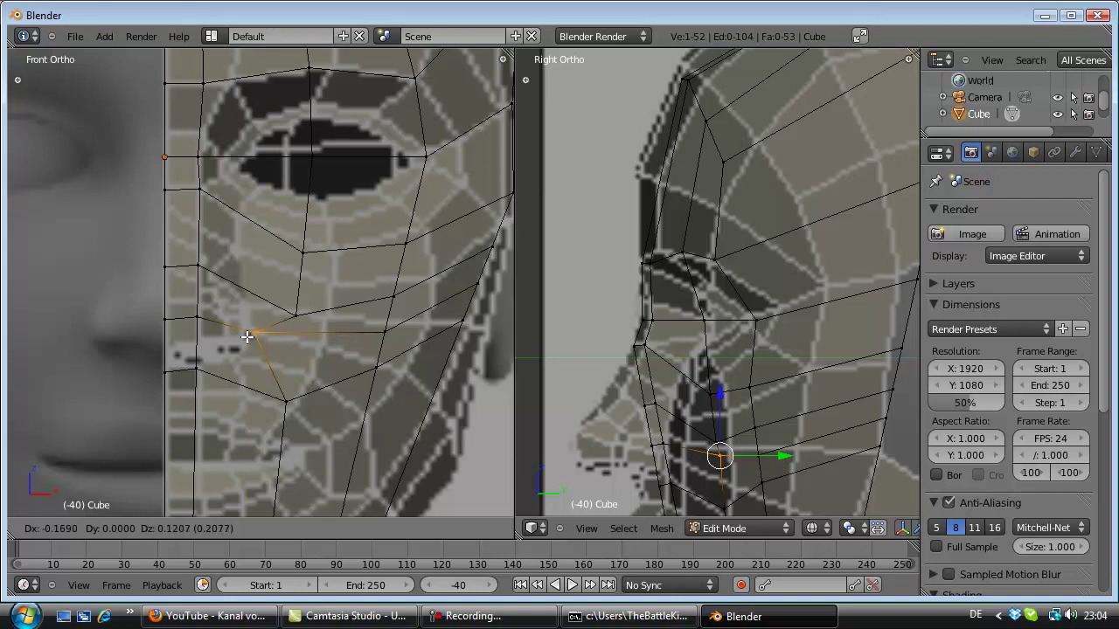
click(247, 336)
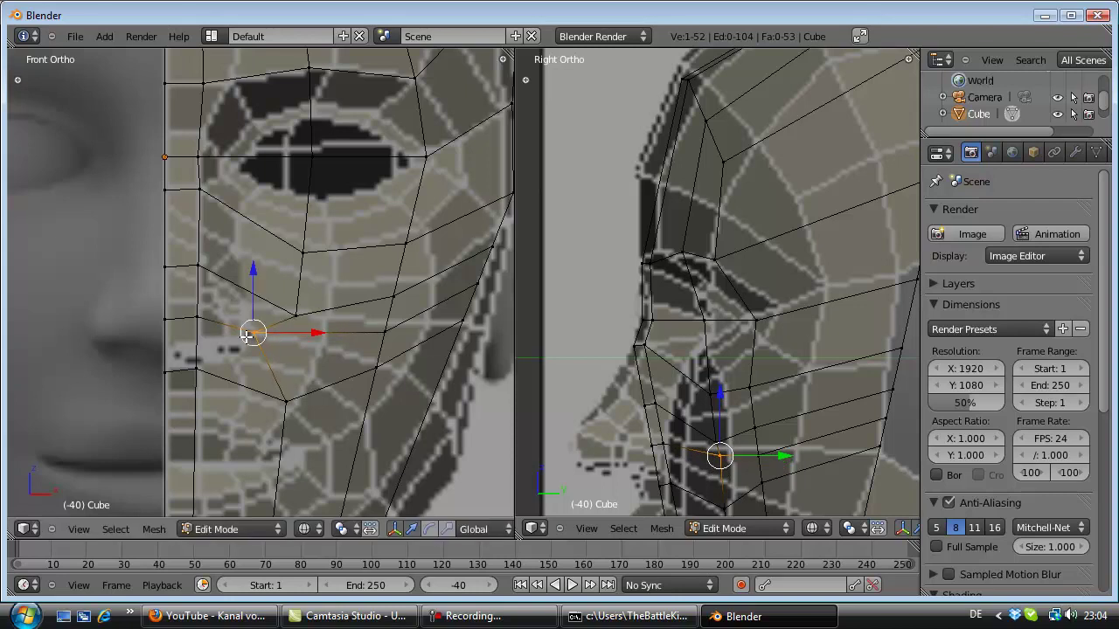
key(g)
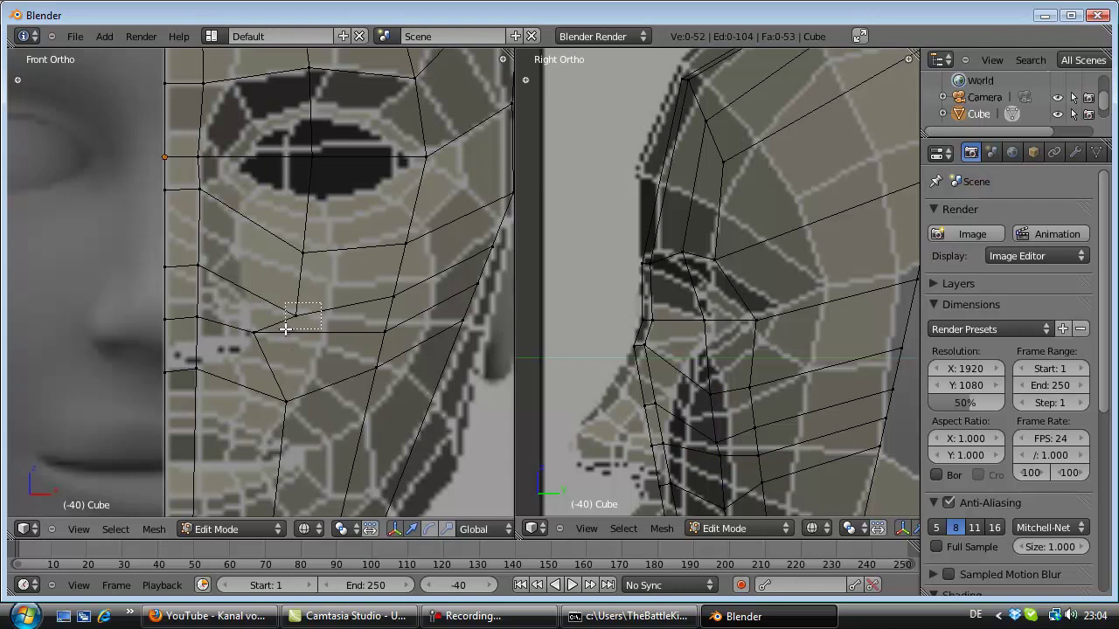
click(284, 329)
key(g)
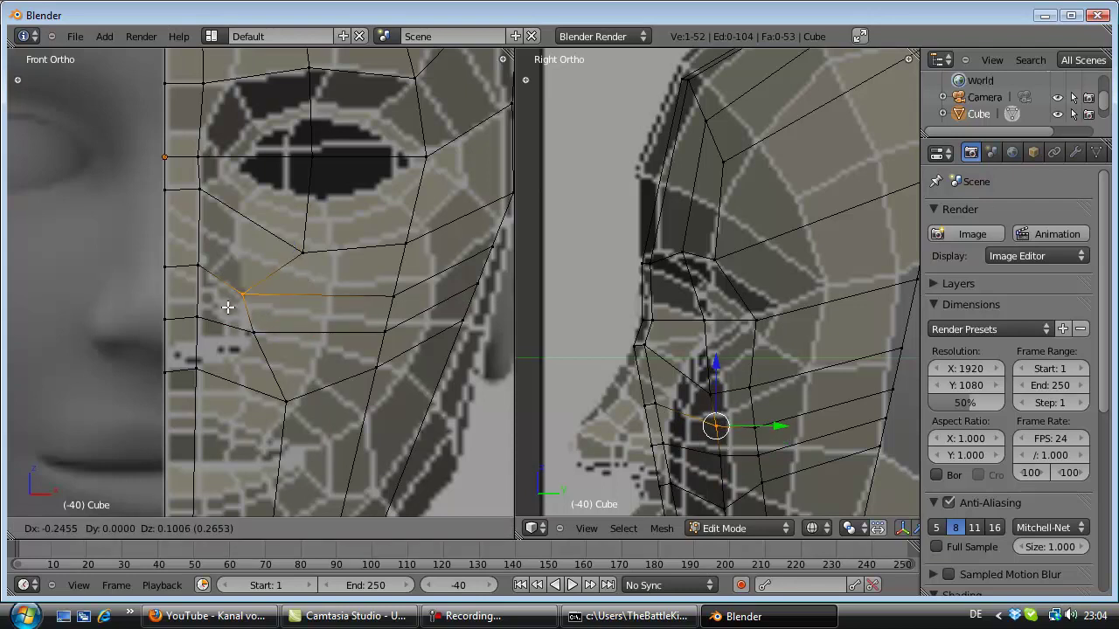
click(226, 307)
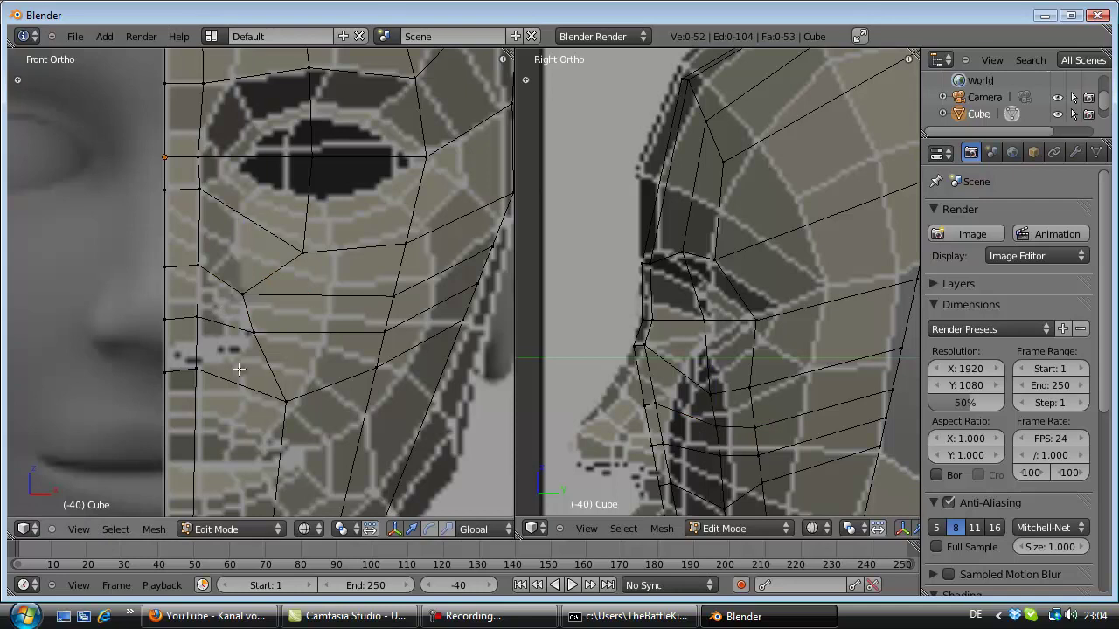
Step: Raise a lower face vertex up and inward toward the mouth corner, then recheck the front view
right_click(262, 418)
key(g)
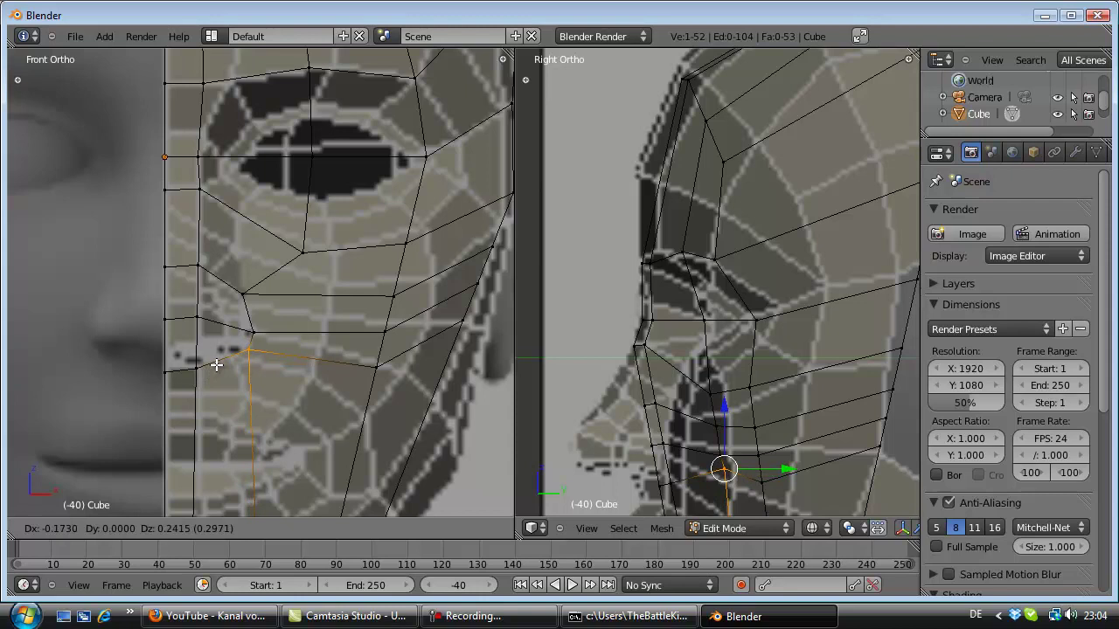
click(216, 363)
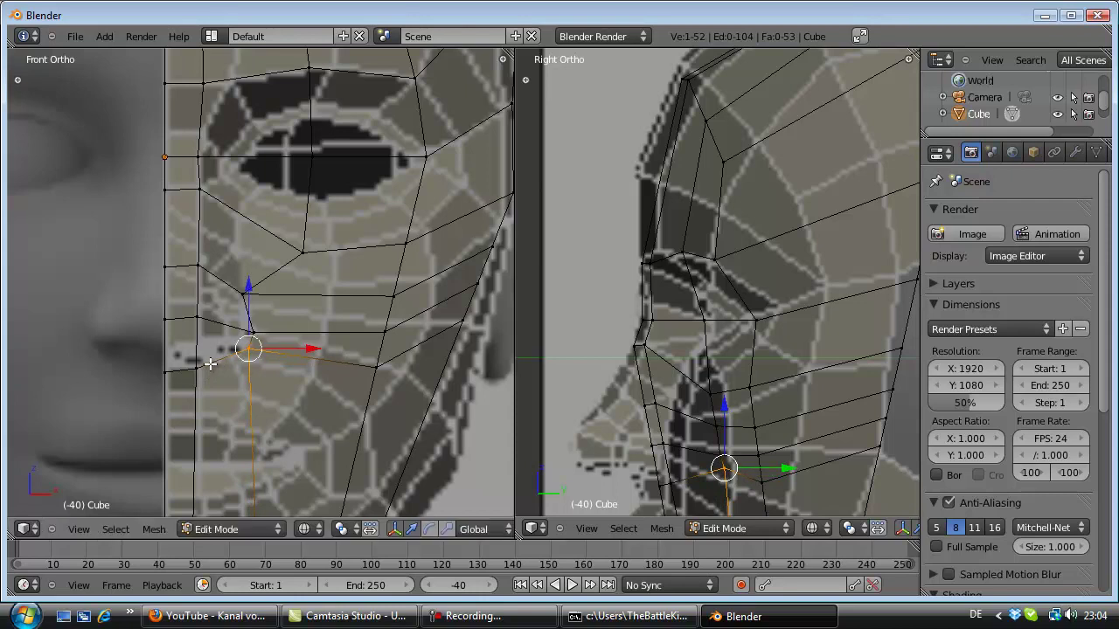
key(g)
click(244, 336)
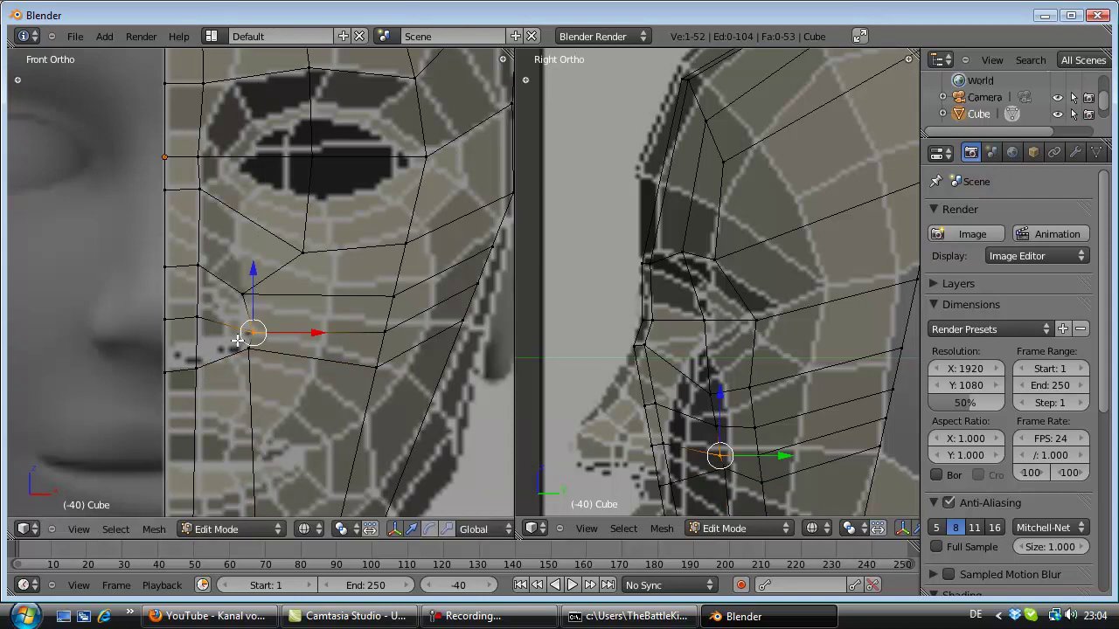
key(g)
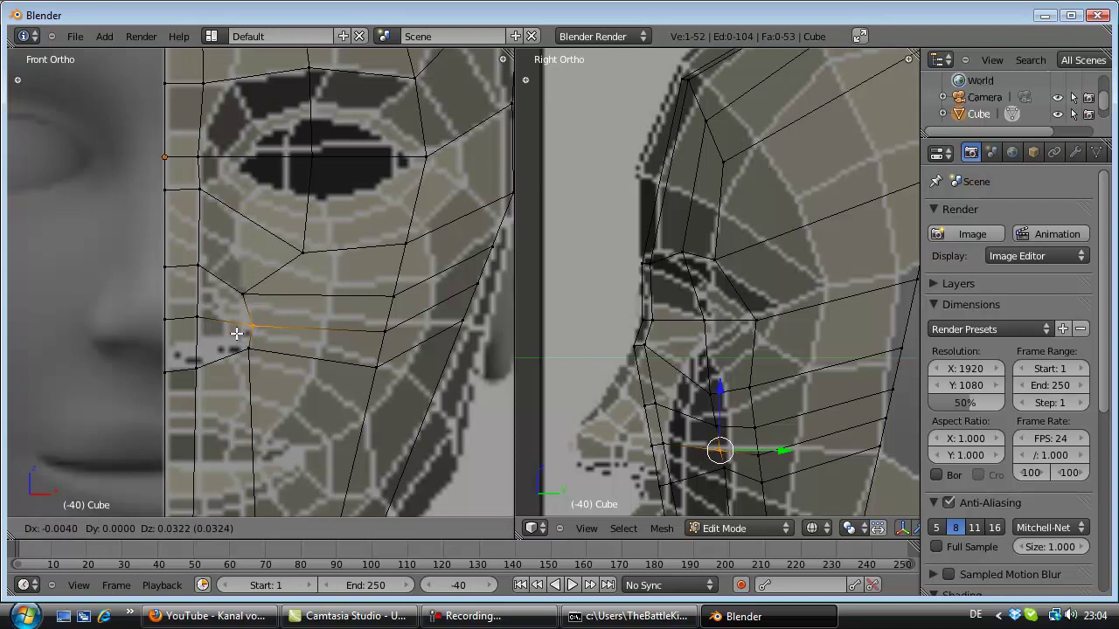
click(236, 333)
key(a)
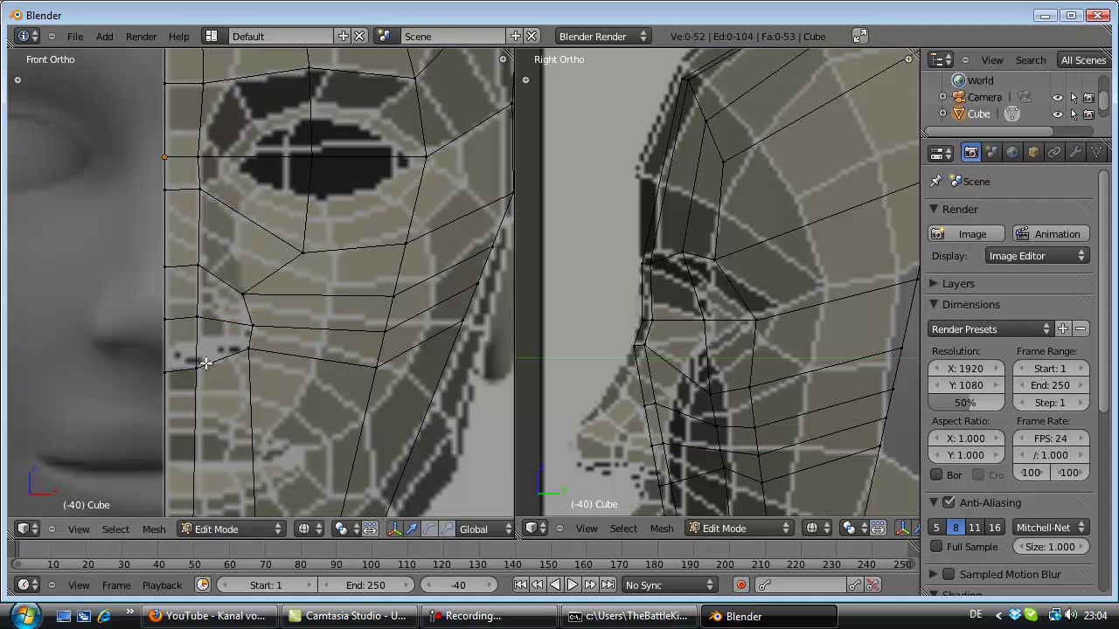
middle_drag(209, 368, 208, 365)
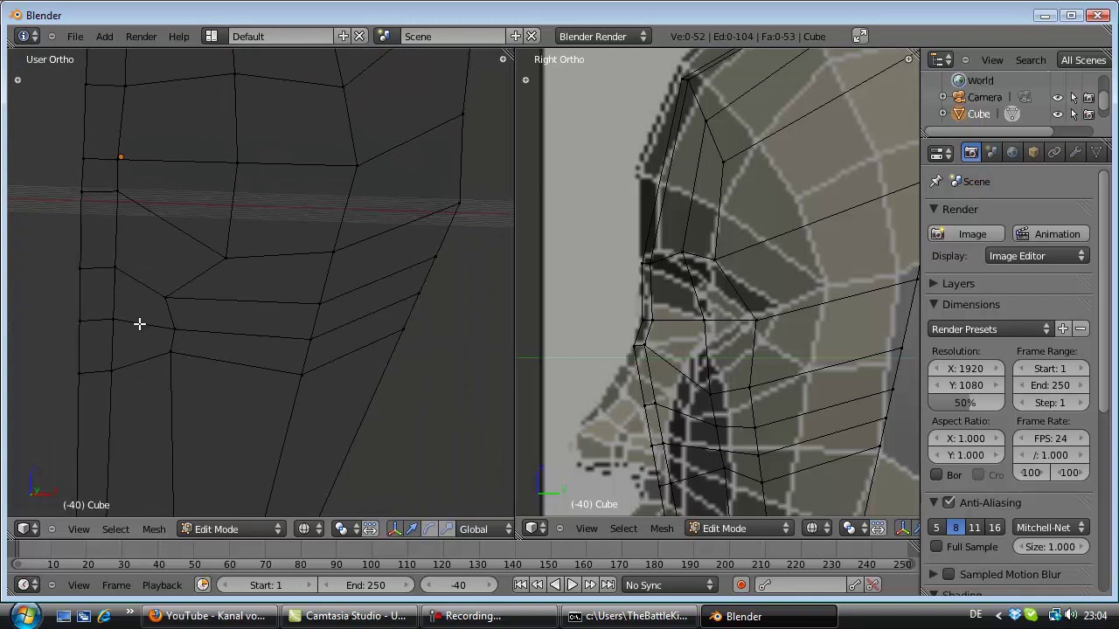
key(KP_1)
scroll(194, 357, up, 1)
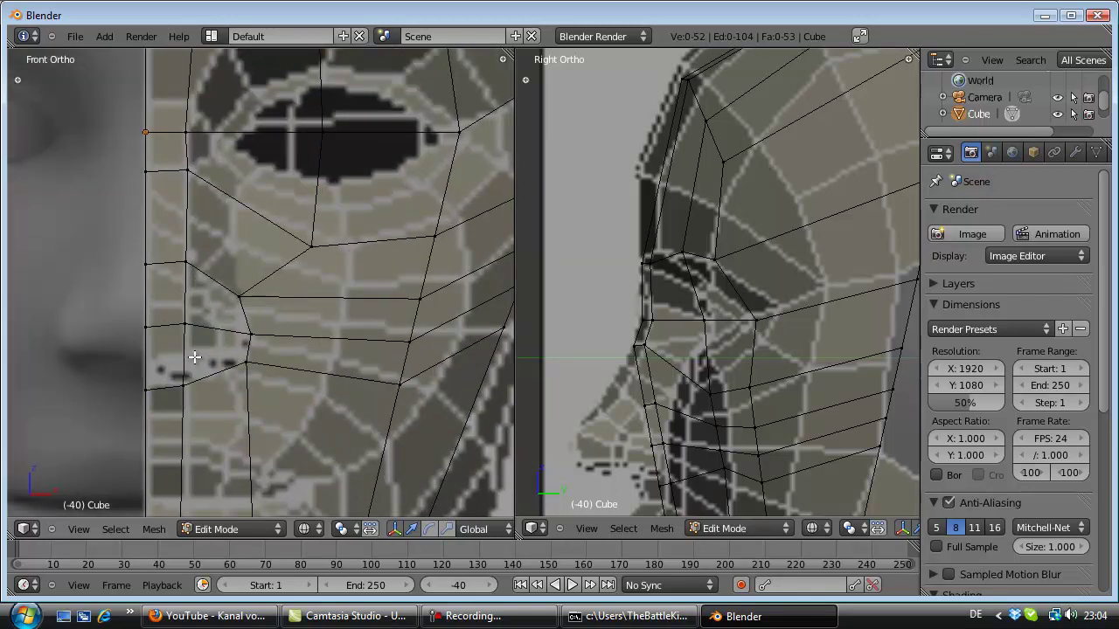
scroll(194, 356, down, 1)
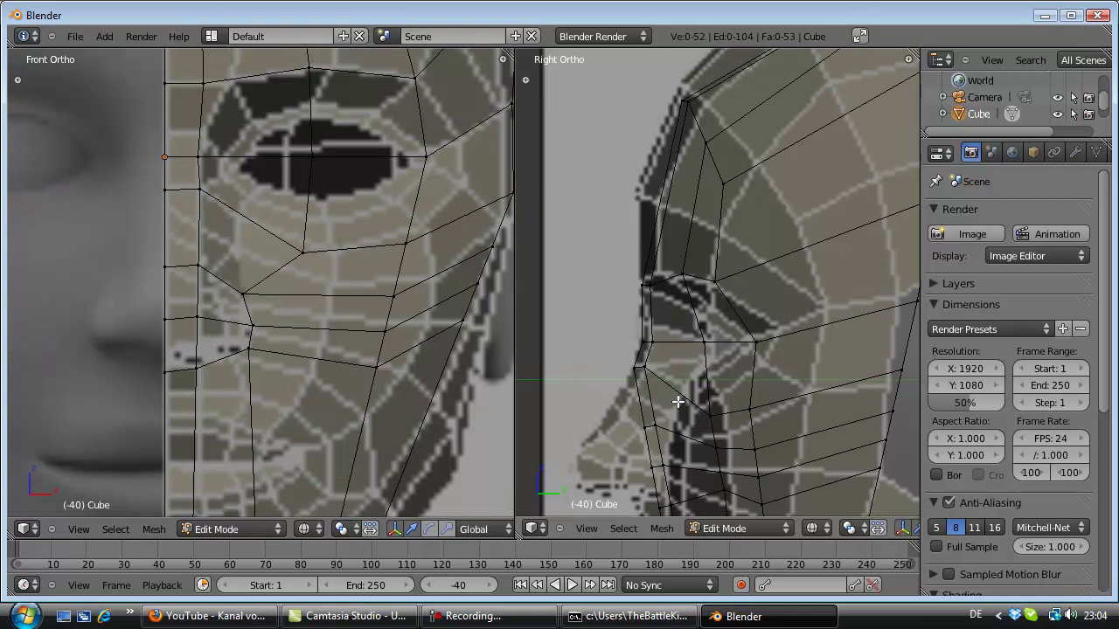
Step: Pull the centre-line nose vertex forward along Y to form the nose tip
shift+scroll(669, 390, down, 3)
shift+scroll(669, 391, down, 2)
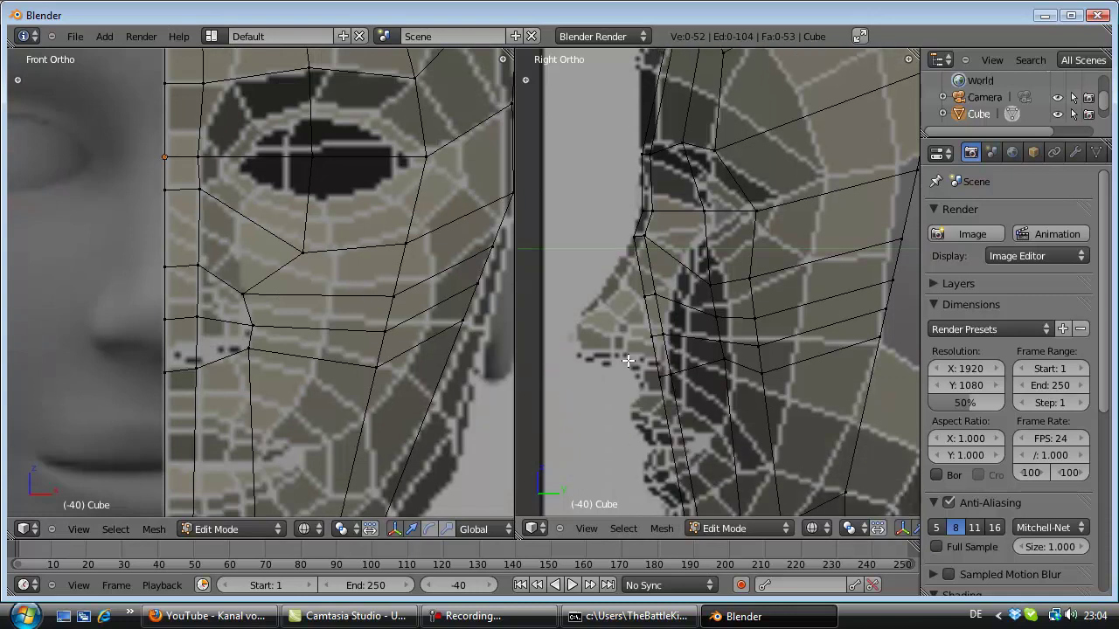
key(b)
drag(668, 281, 629, 312)
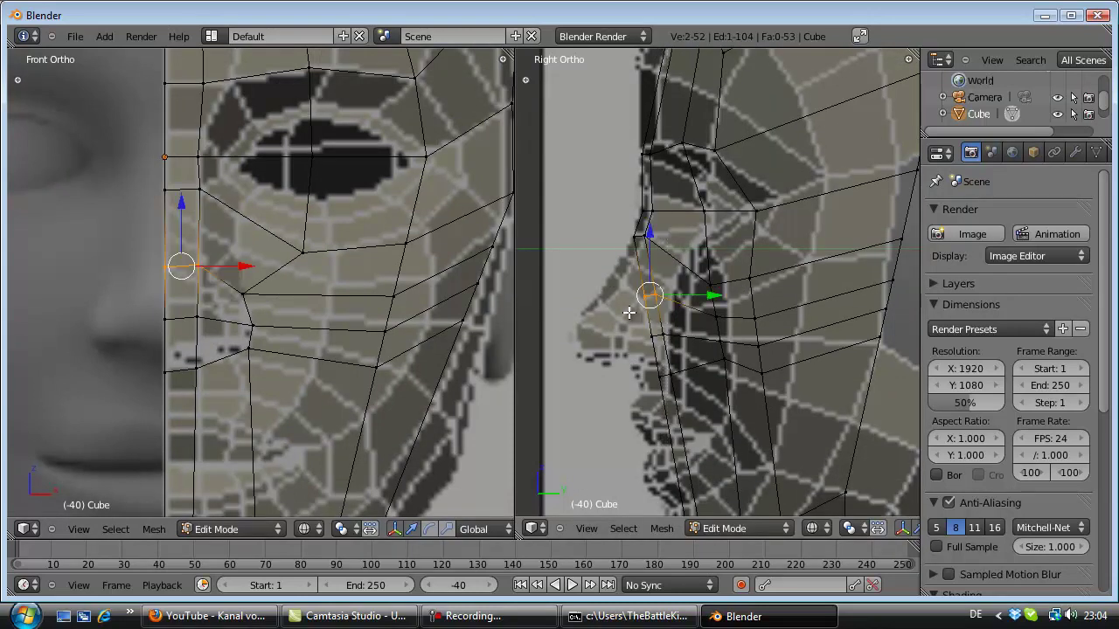
key(g)
key(y)
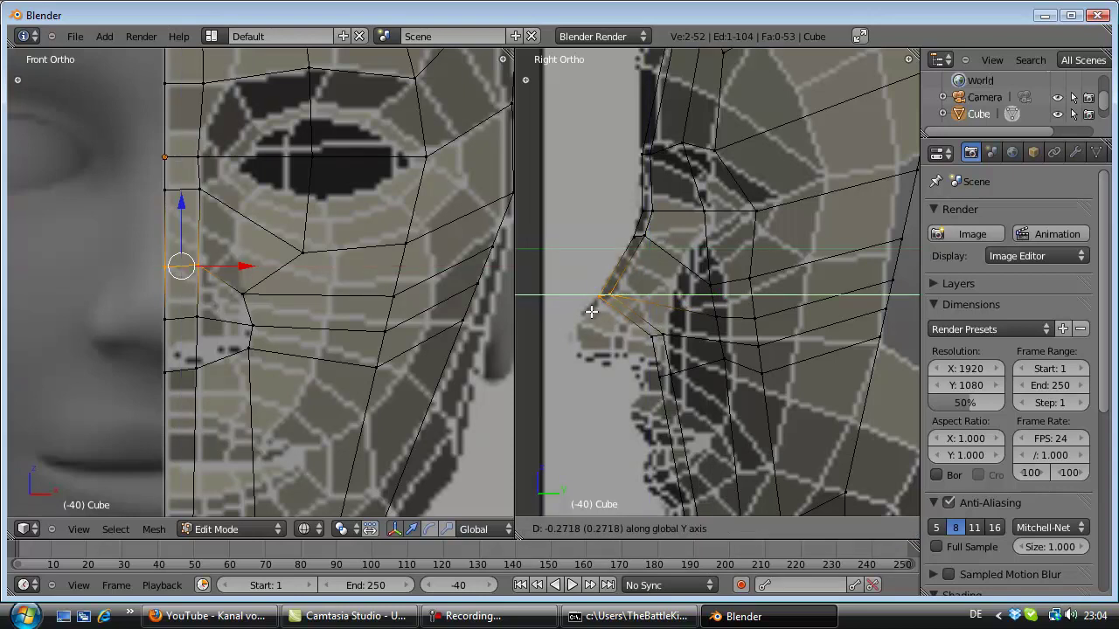
click(591, 311)
key(a)
Step: Push the vertex below the nose out along Y and settle it under the nose tip
key(b)
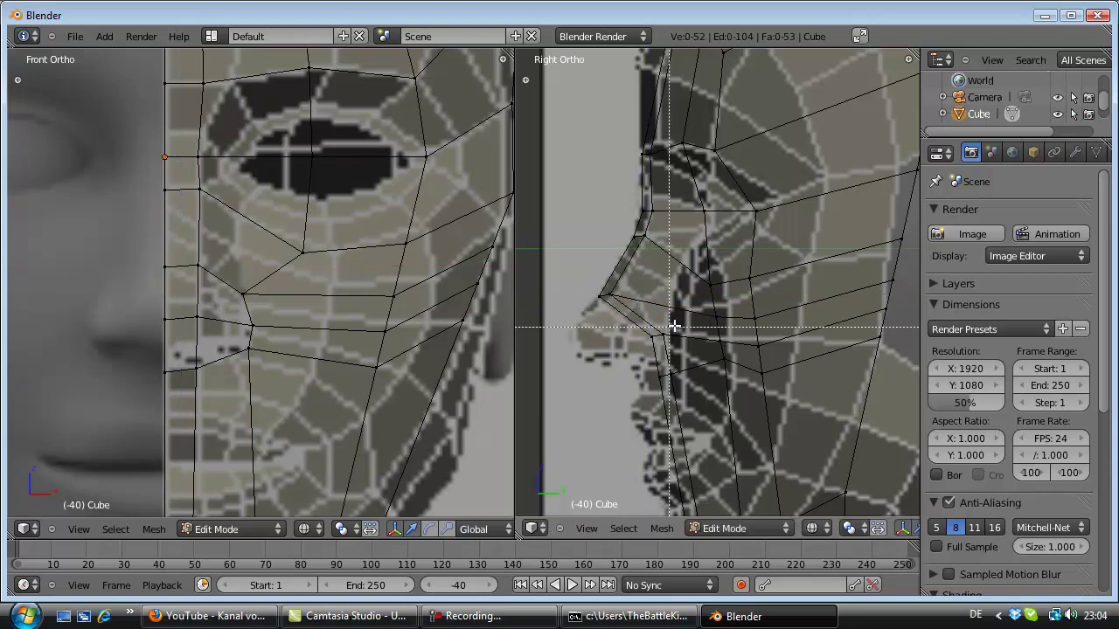
drag(674, 325, 643, 343)
key(g)
key(y)
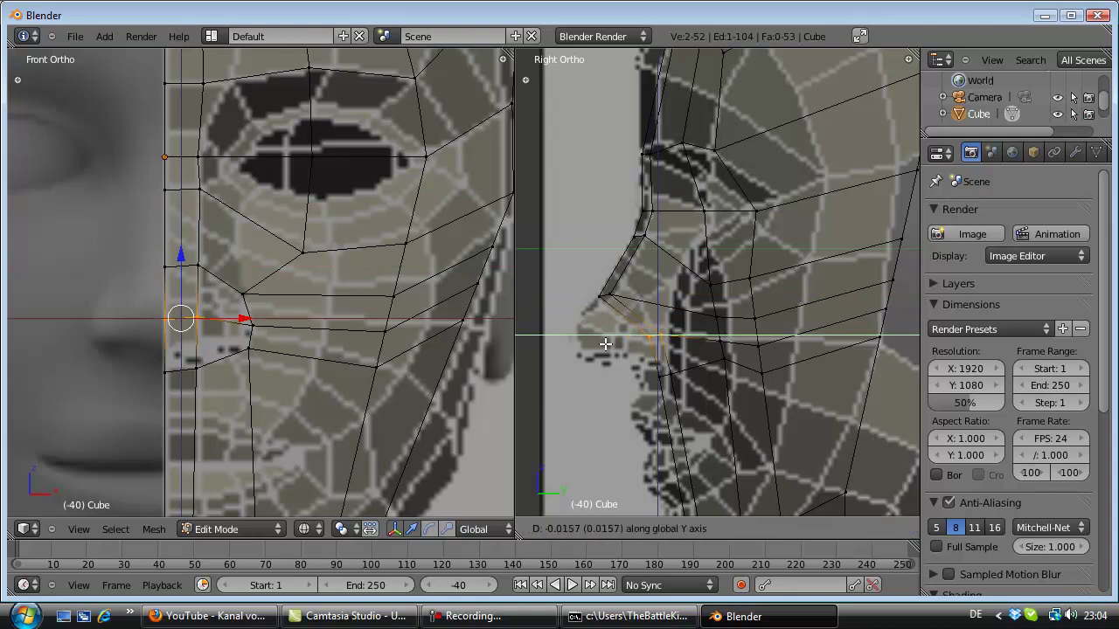
click(536, 344)
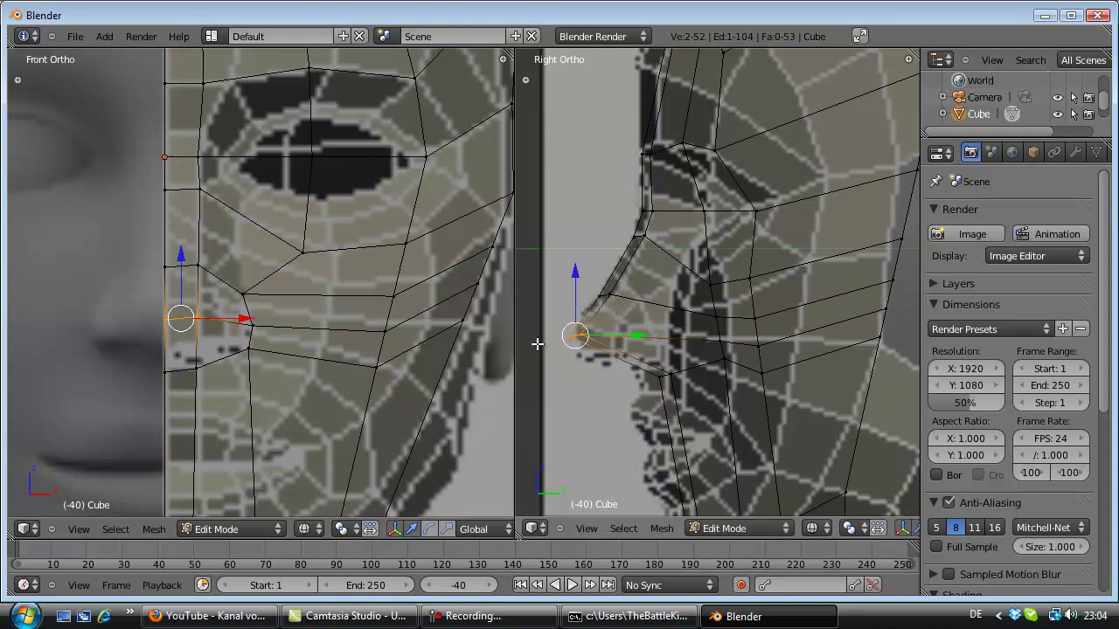
key(g)
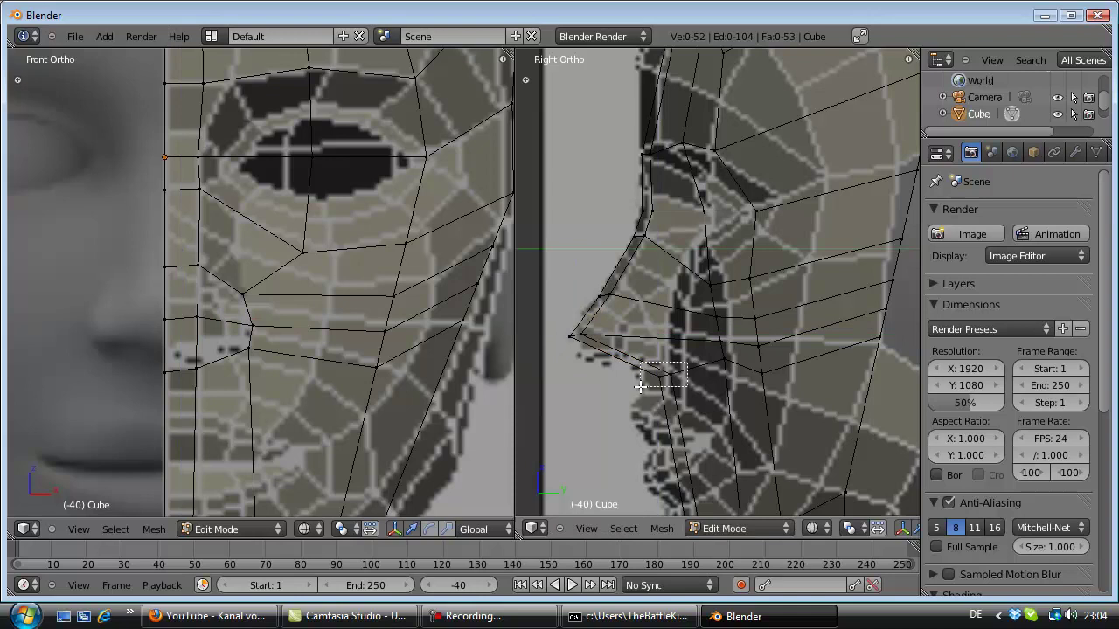
click(635, 388)
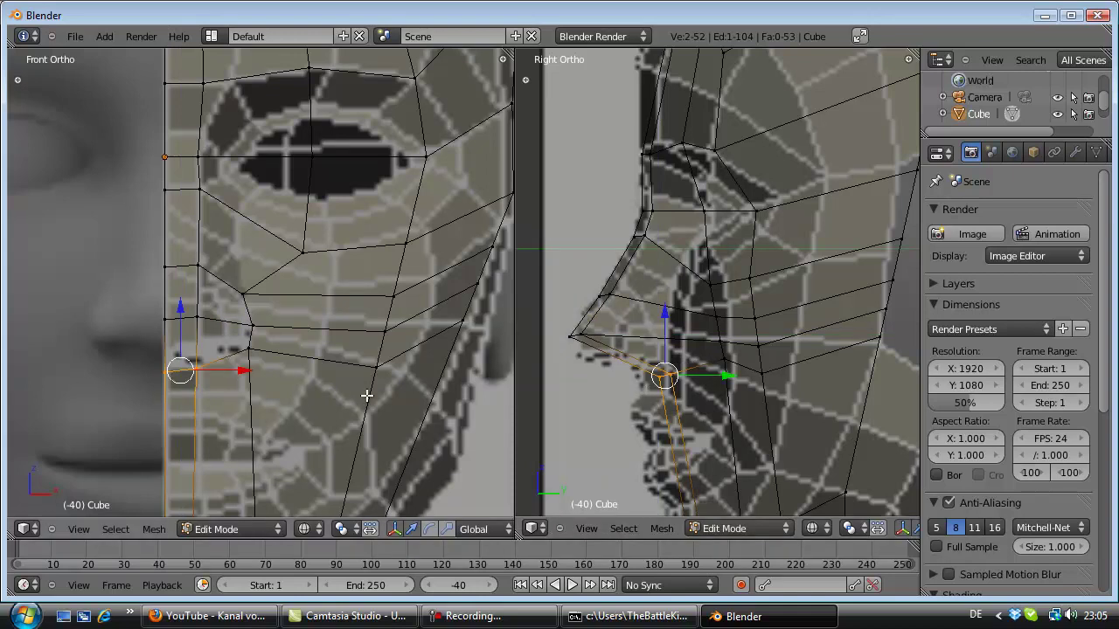
key(g)
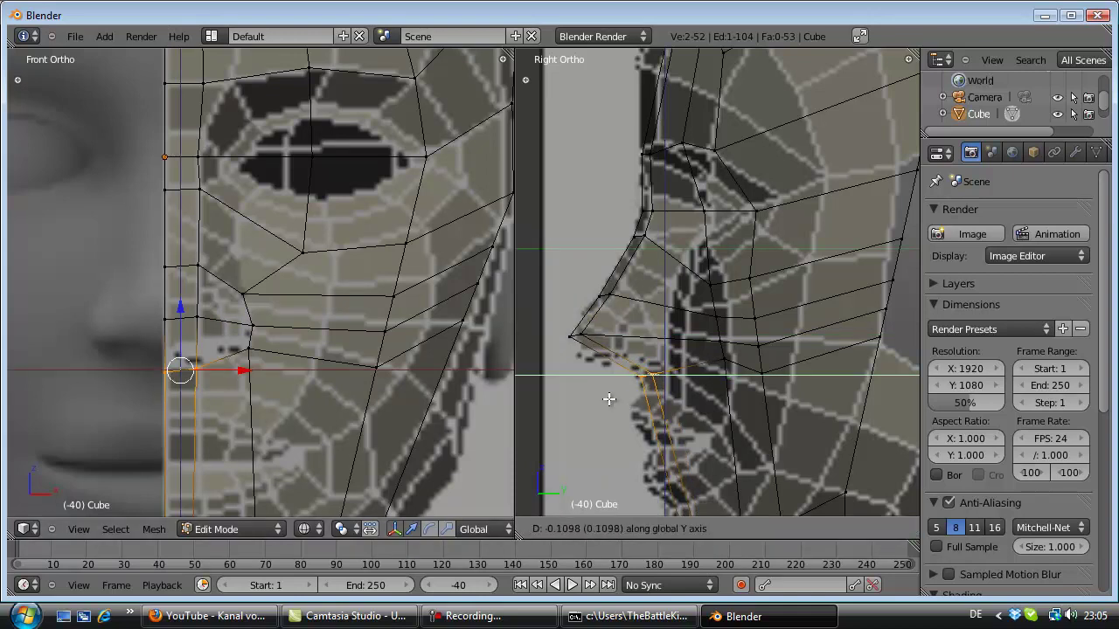
click(609, 399)
mouse_move(616, 367)
middle_down()
mouse_move(597, 323)
mouse_move(664, 332)
mouse_move(709, 317)
mouse_move(667, 310)
mouse_move(654, 330)
middle_up()
scroll(632, 333, up, 2)
scroll(679, 327, up, 2)
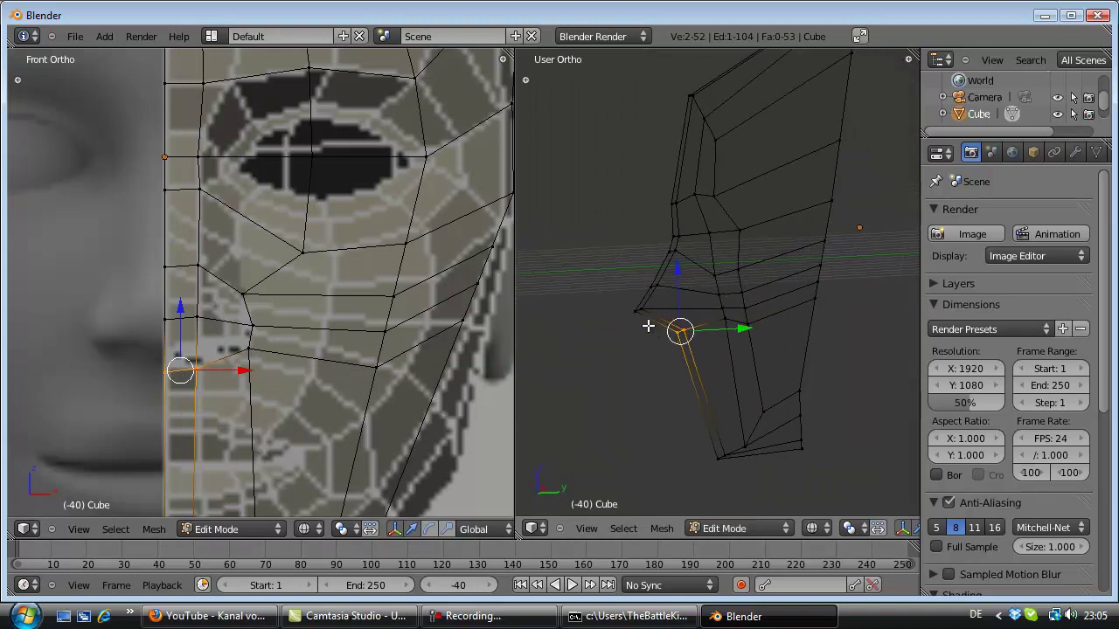
key(KP_1)
key(KP_3)
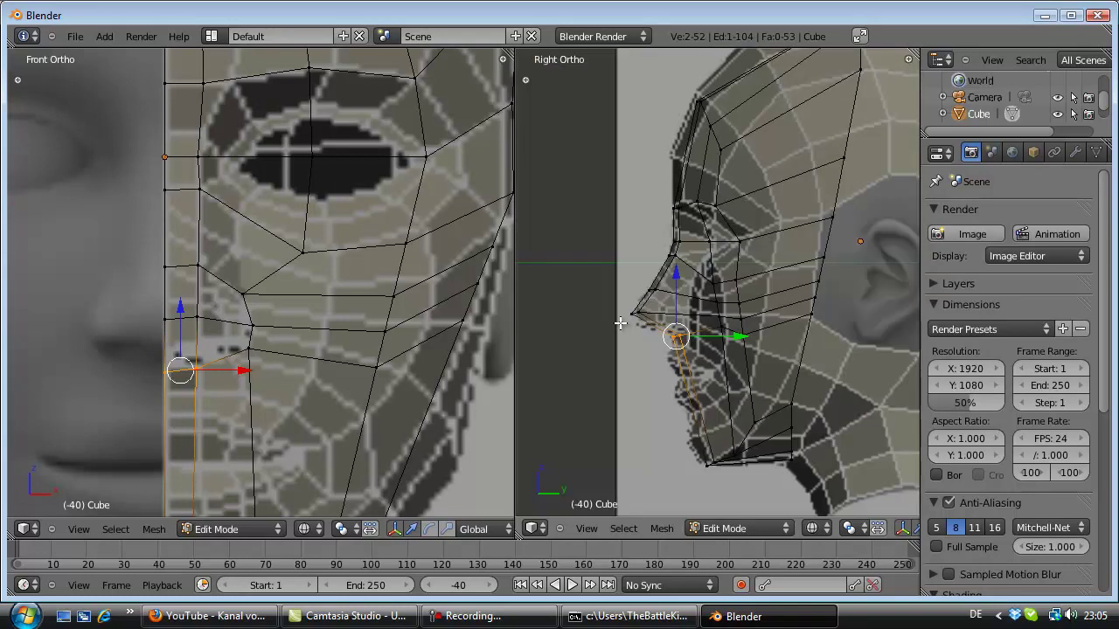
Step: Slide the cheek vertex near the ear outward along X
key(a)
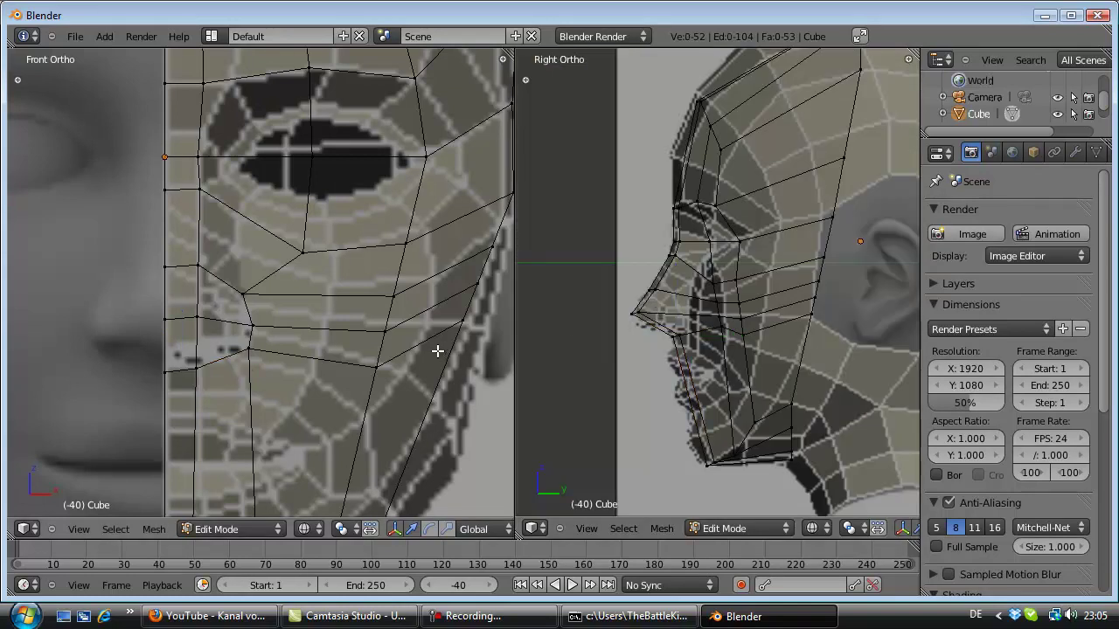
scroll(463, 315, down, 1)
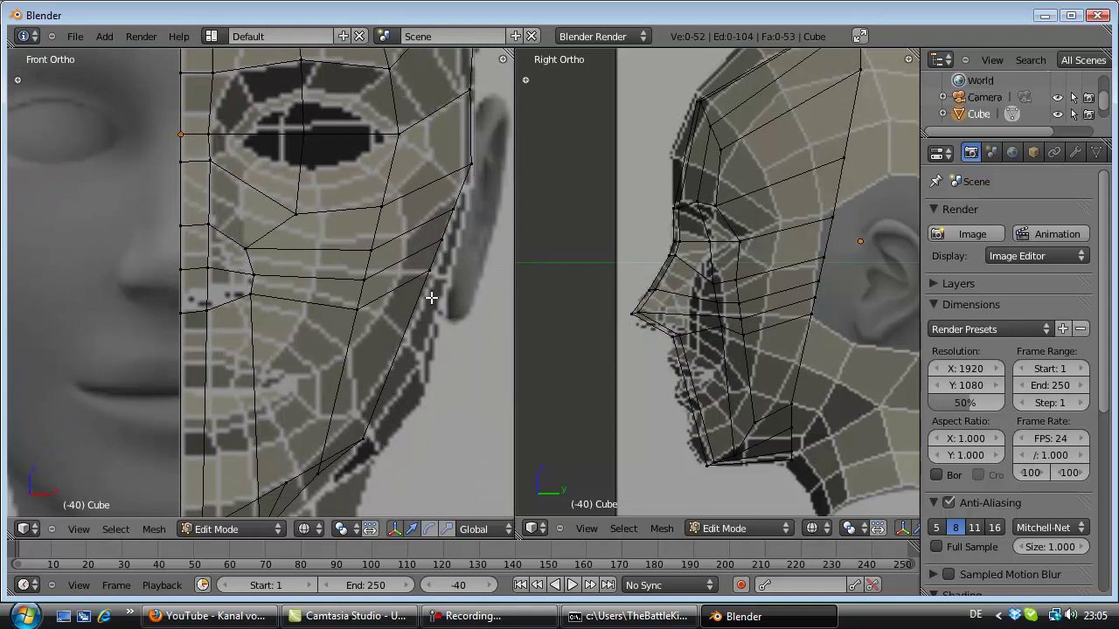
ctrl+scroll(430, 297, down, 2)
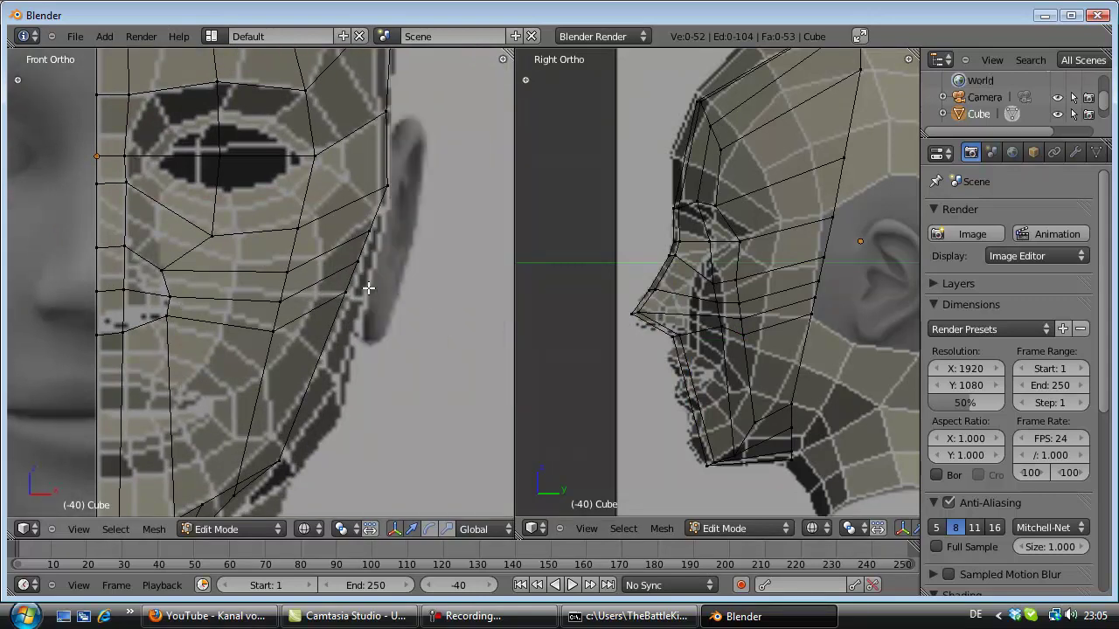
key(b)
drag(381, 222, 357, 241)
key(g)
key(x)
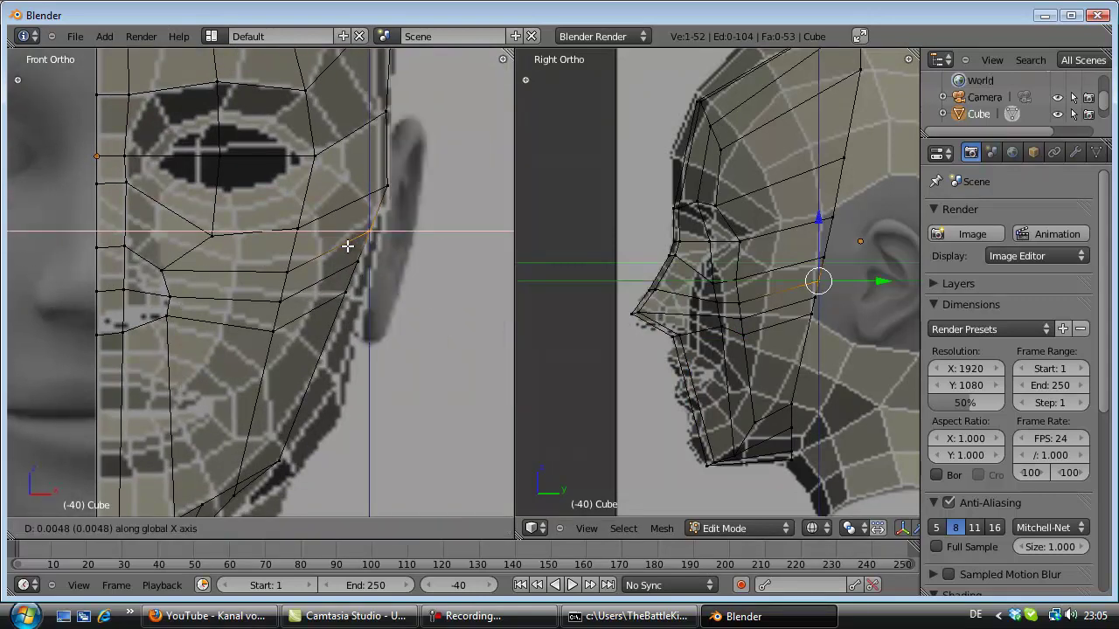
click(358, 249)
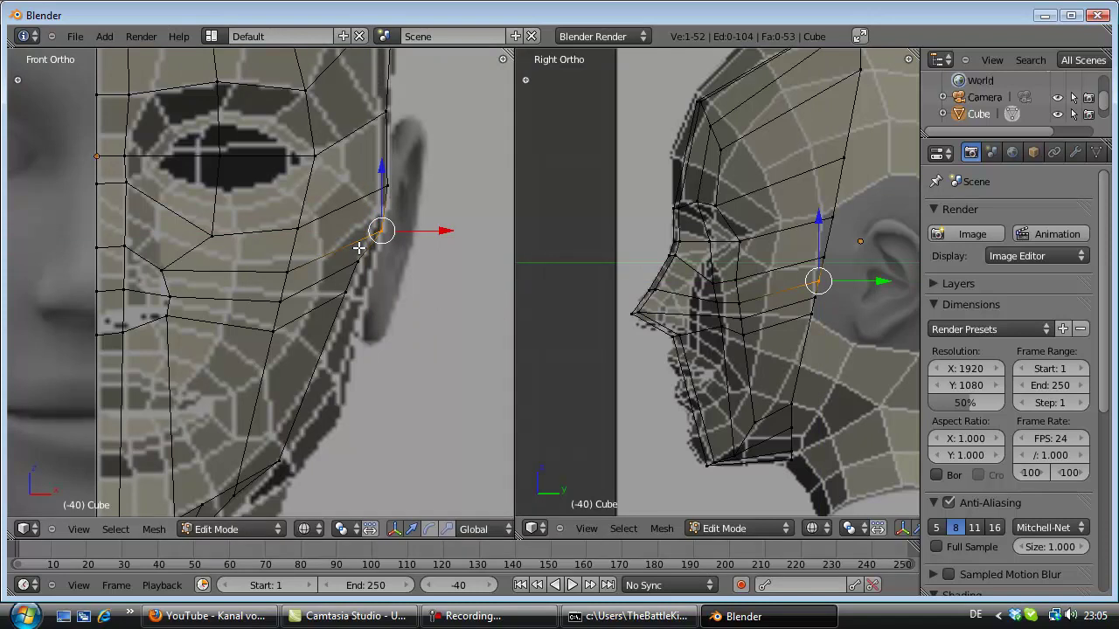
Step: Move that cheek vertex down and out onto the jaw outline of the front reference
key(g)
click(344, 275)
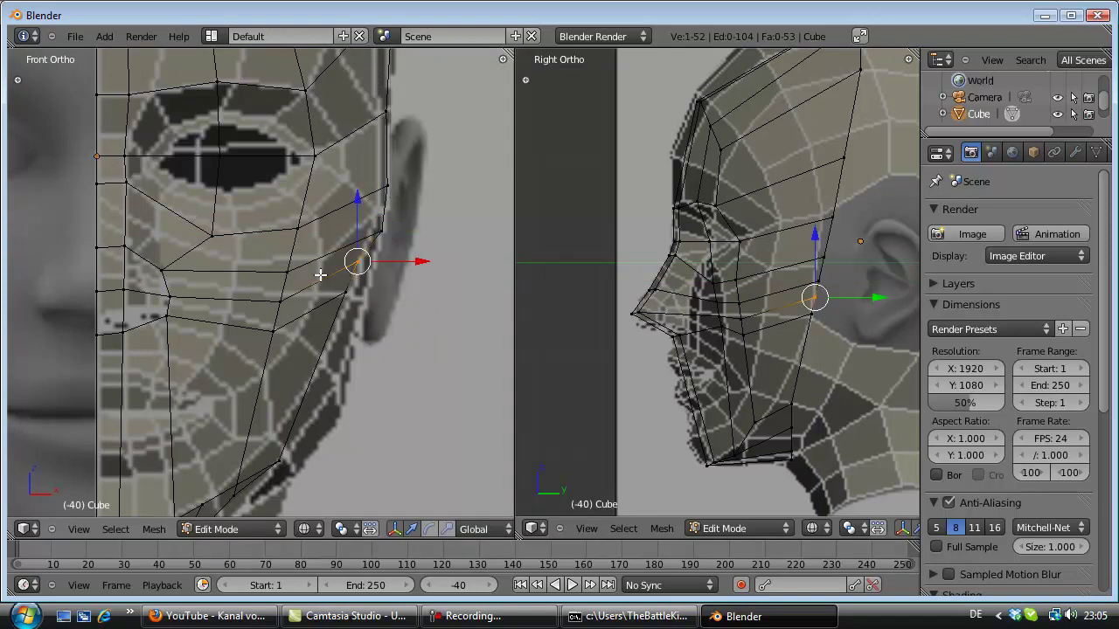
key(g)
key(x)
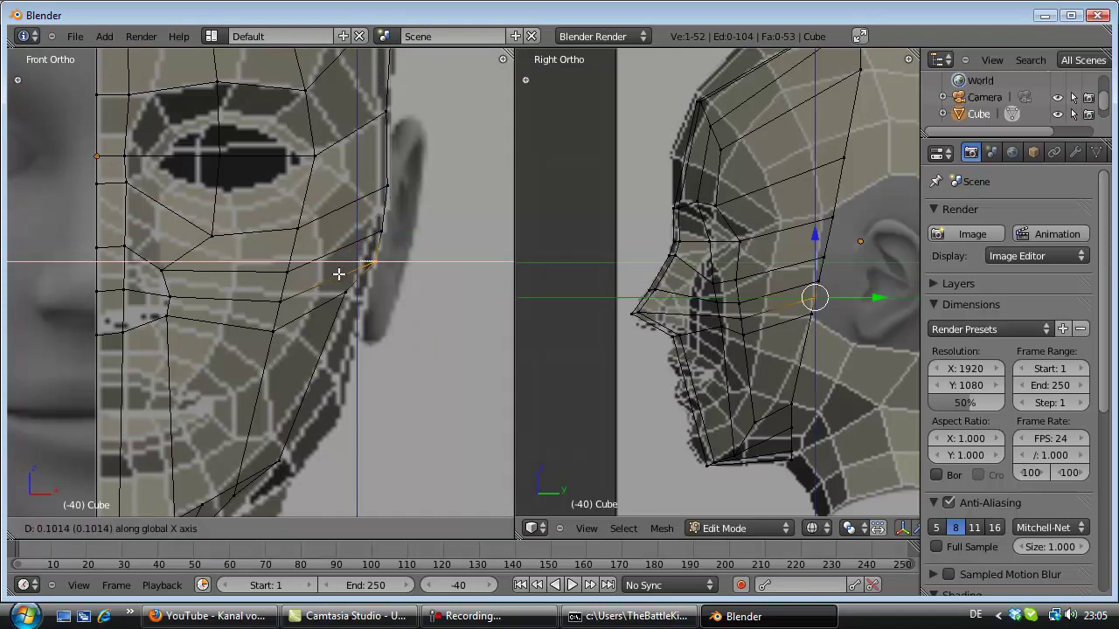
click(337, 275)
key(a)
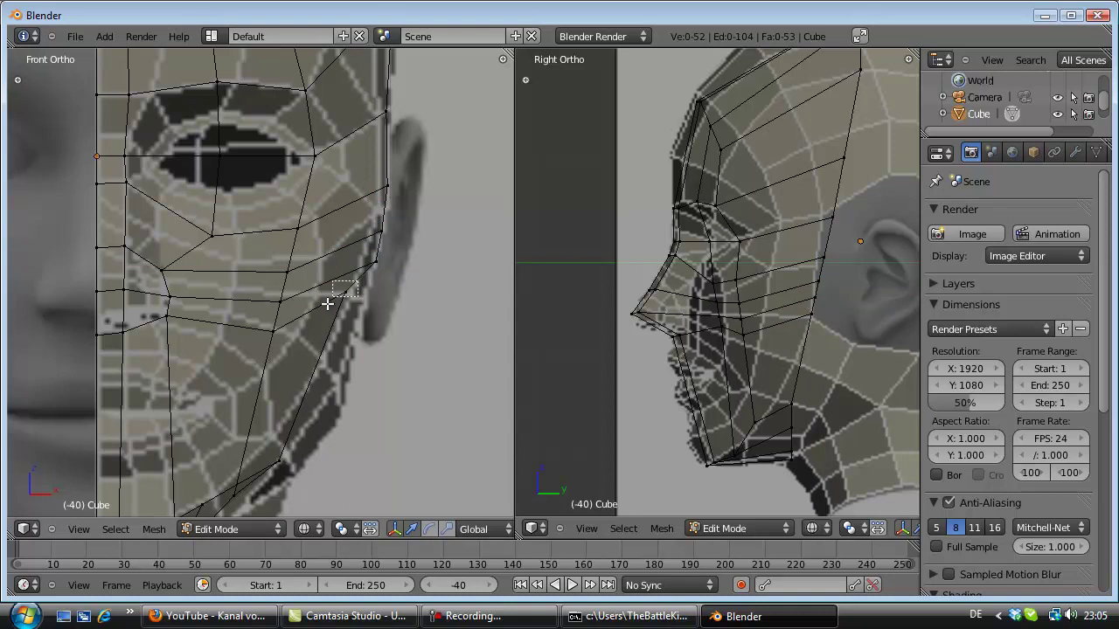
Step: Slide the next jaw vertex below outward along X onto the face outline
right_click(339, 295)
key(g)
key(x)
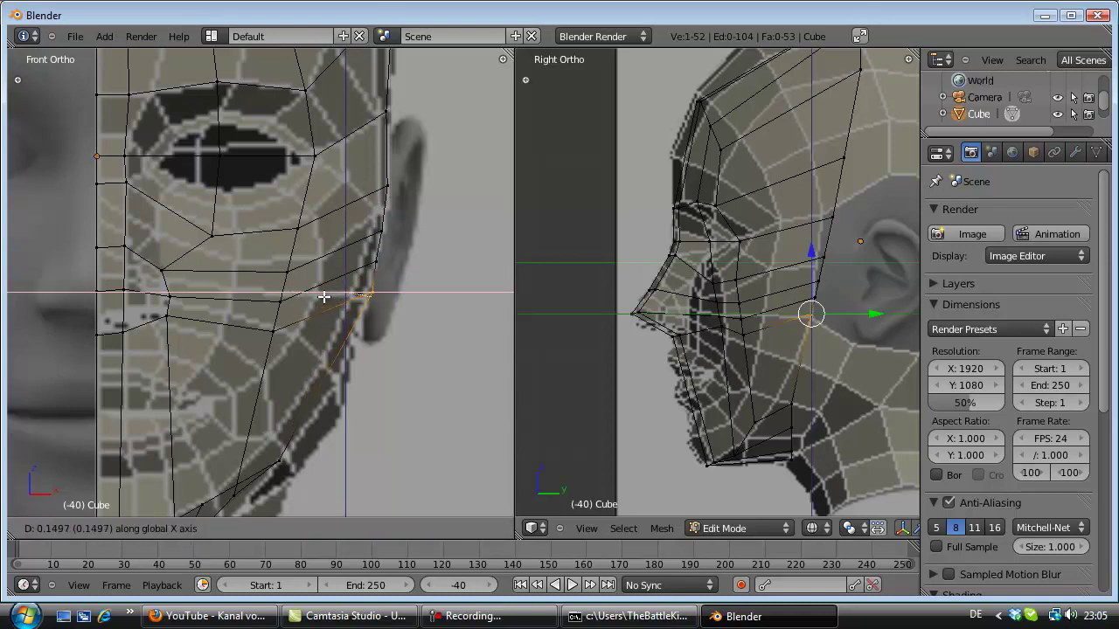
click(319, 296)
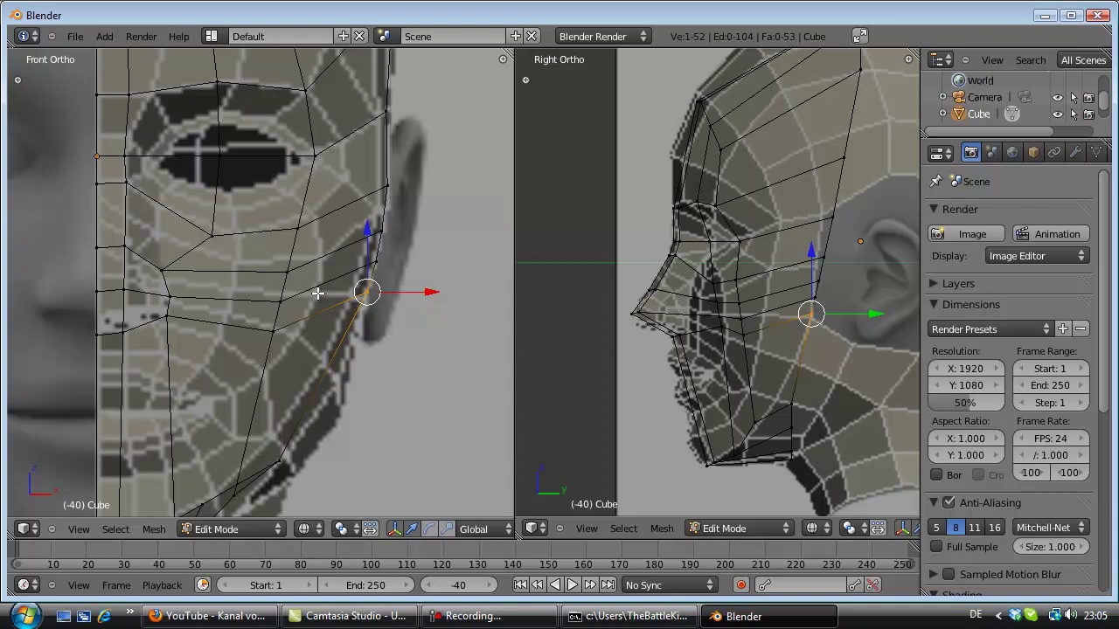
key(a)
scroll(279, 272, down, 1)
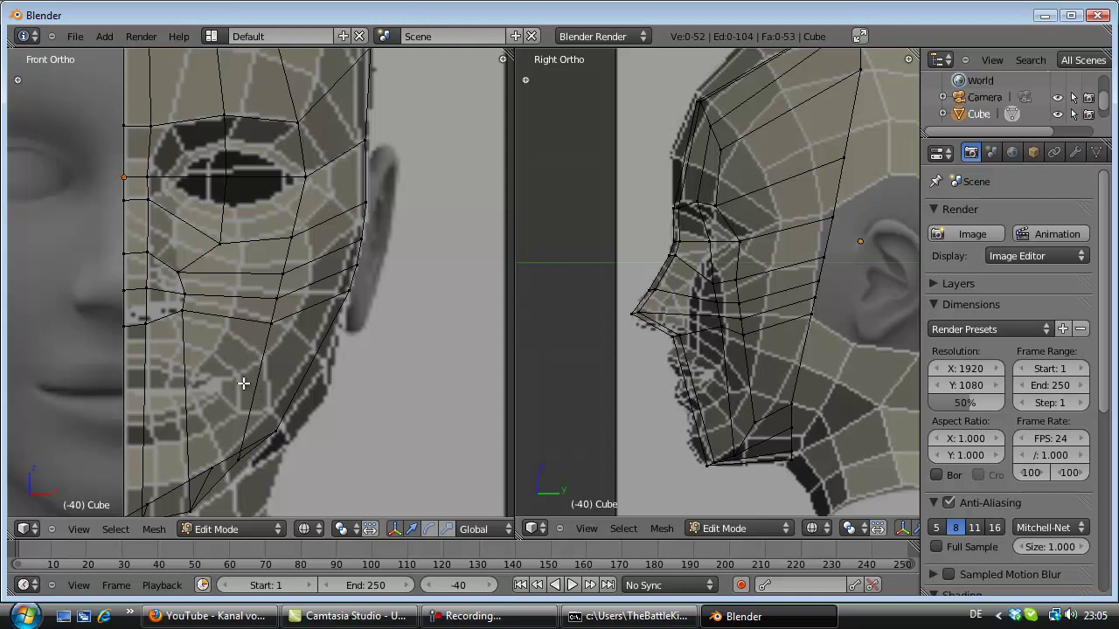
Step: Cut two more horizontal edge loops across the lower cheek and mouth line
key(ctrl+r)
click(193, 387)
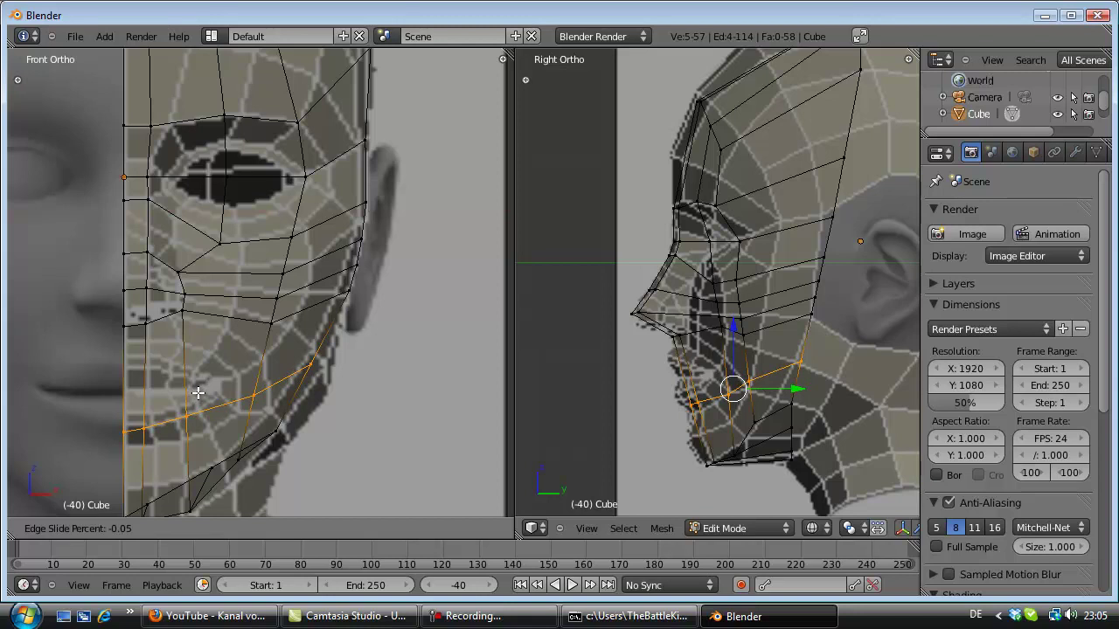
click(197, 394)
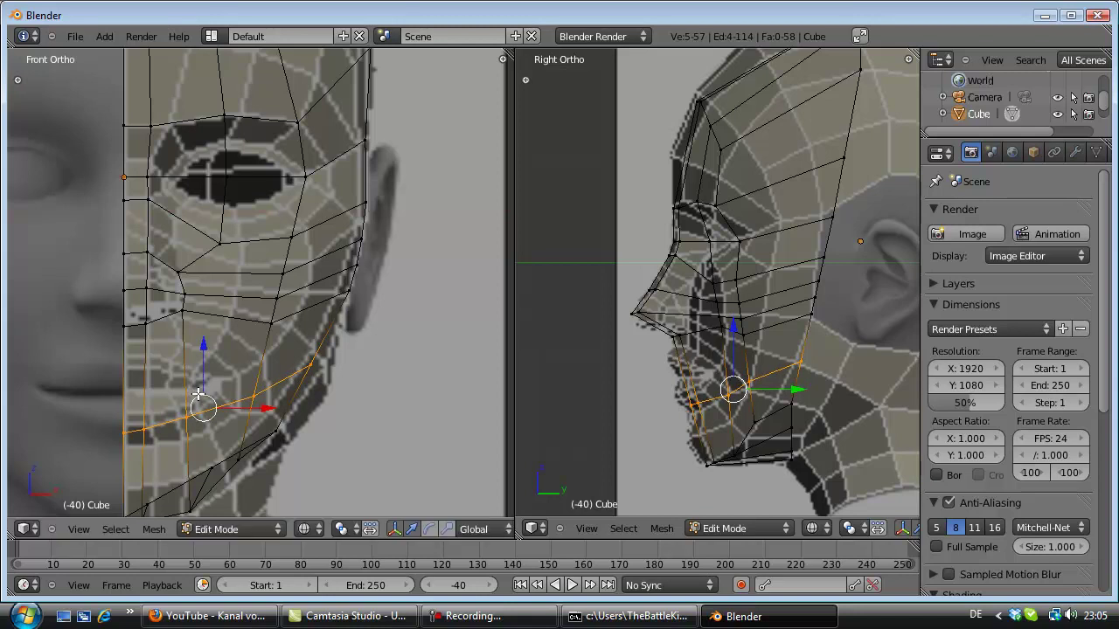
key(a)
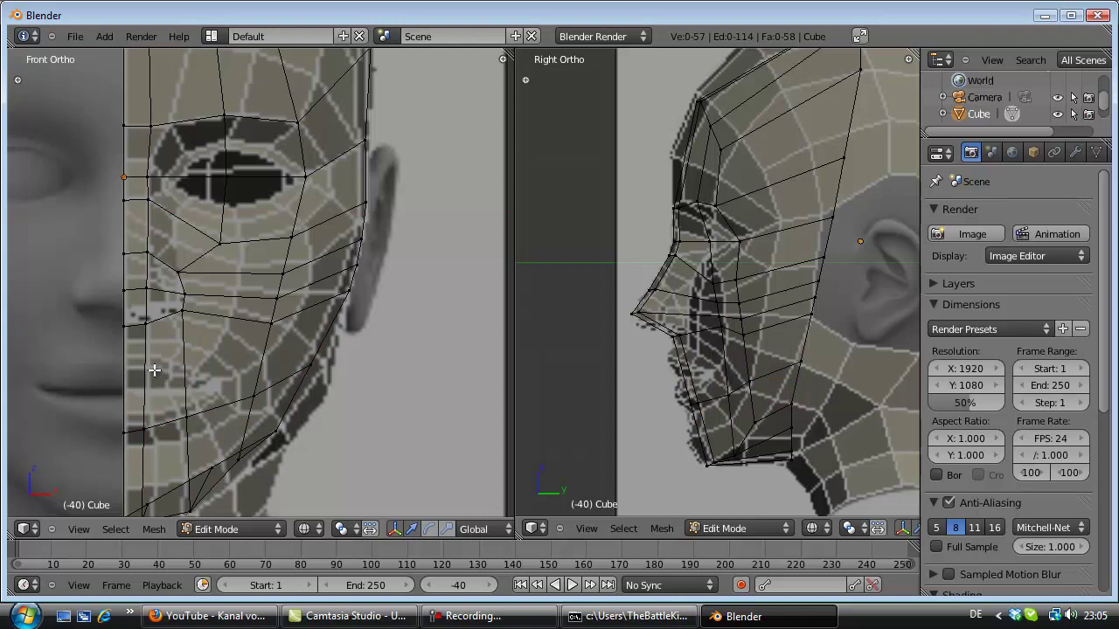
key(ctrl+r)
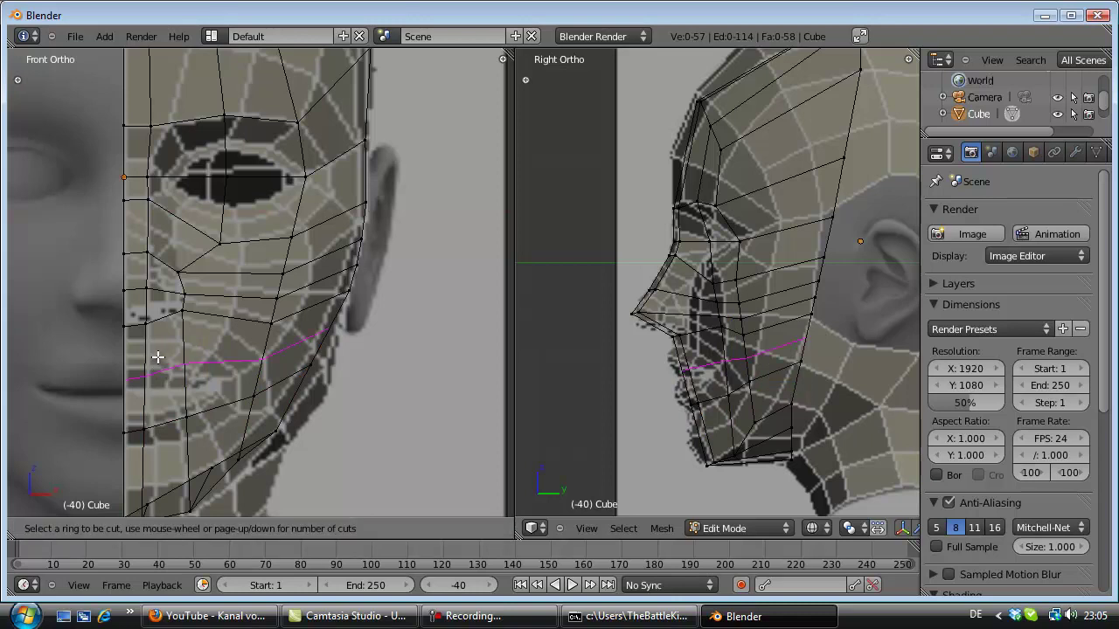
click(156, 354)
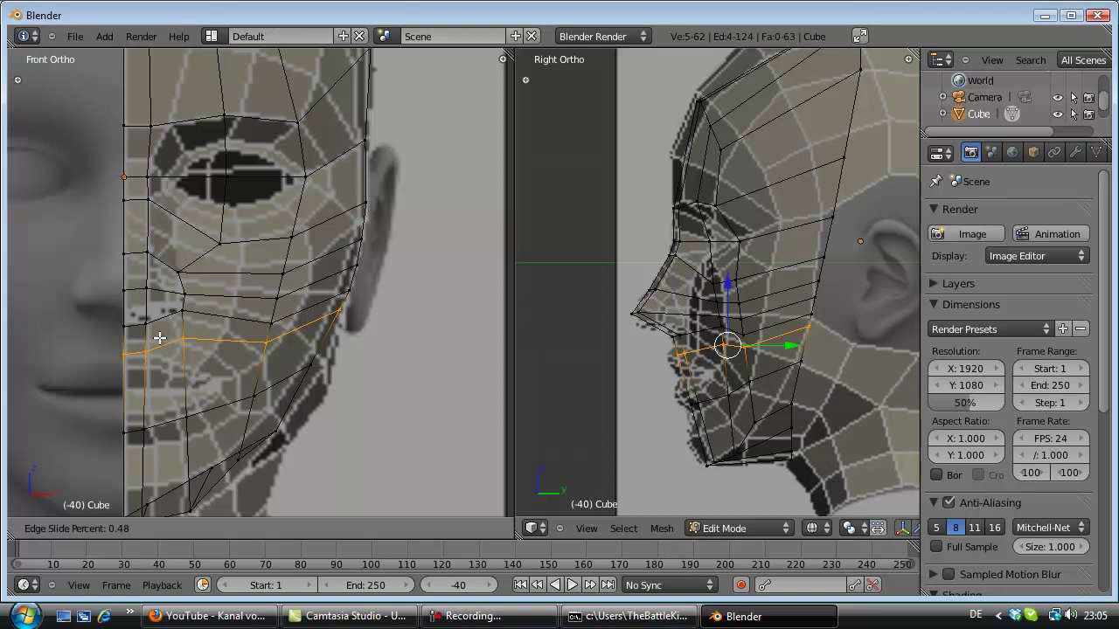
click(159, 338)
key(a)
scroll(97, 409, up, 2)
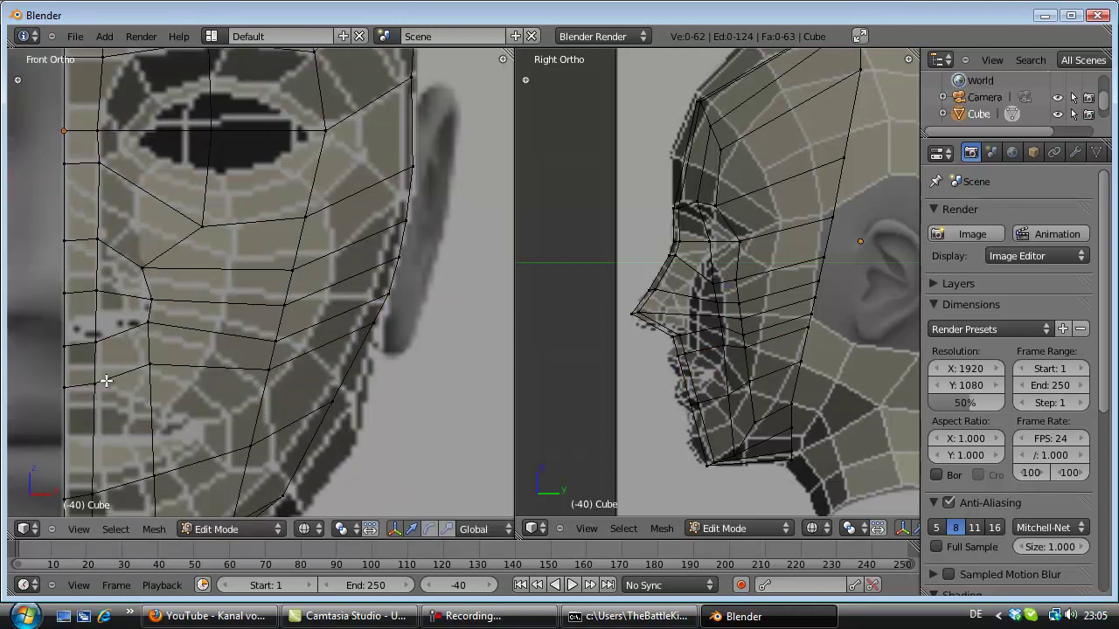
Step: Adjust the centre-line lip vertex and lower the next mouth vertex along Z
right_click(91, 391)
key(g)
key(z)
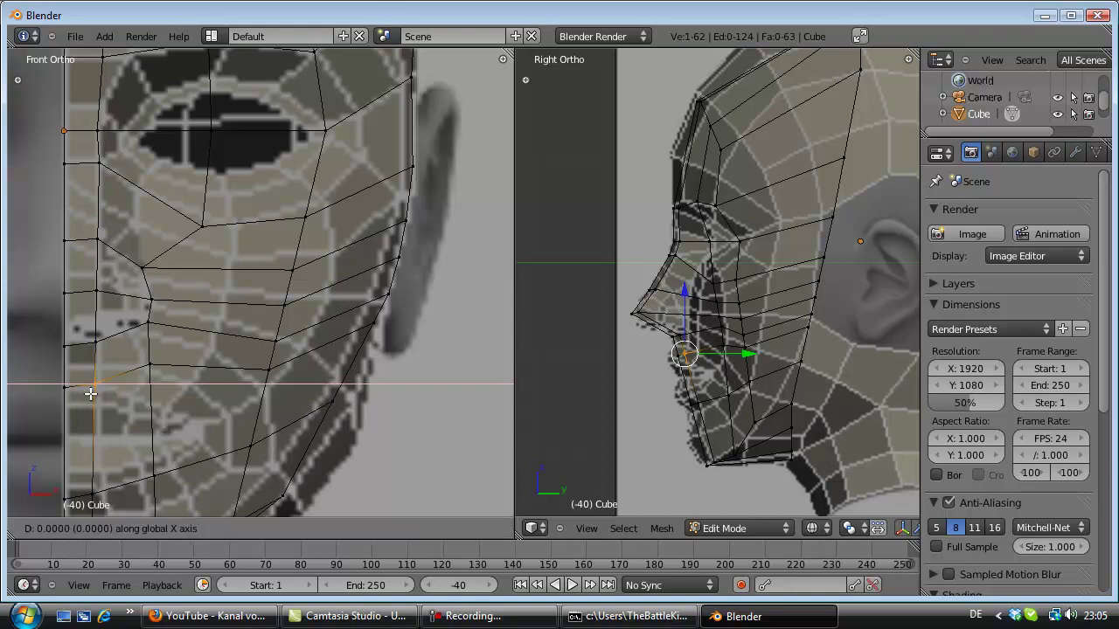
click(90, 394)
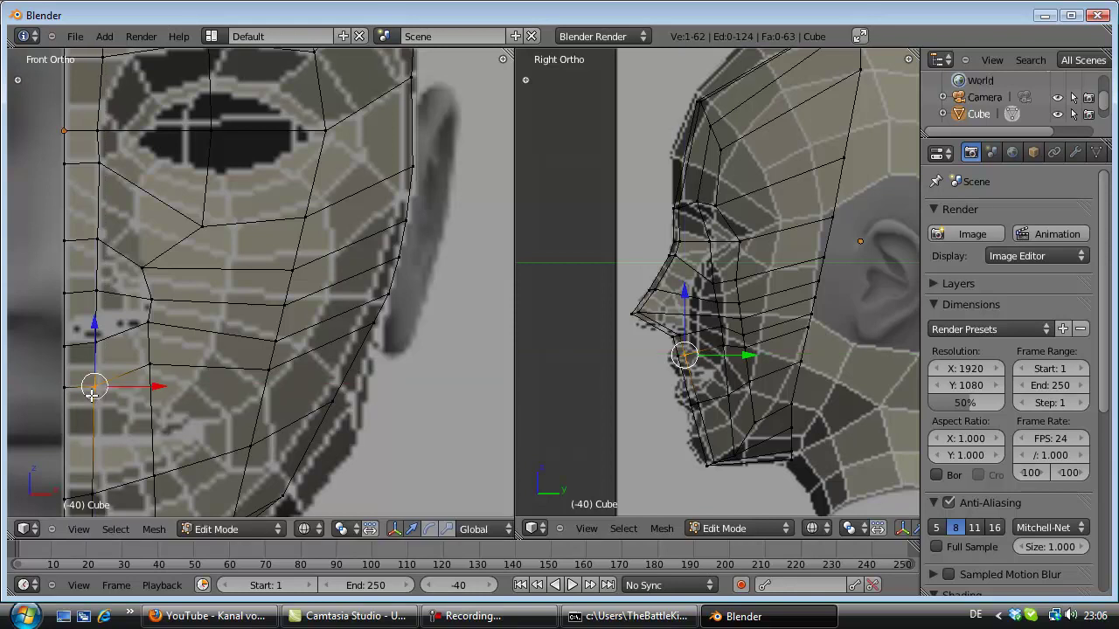
key(a)
right_click(145, 374)
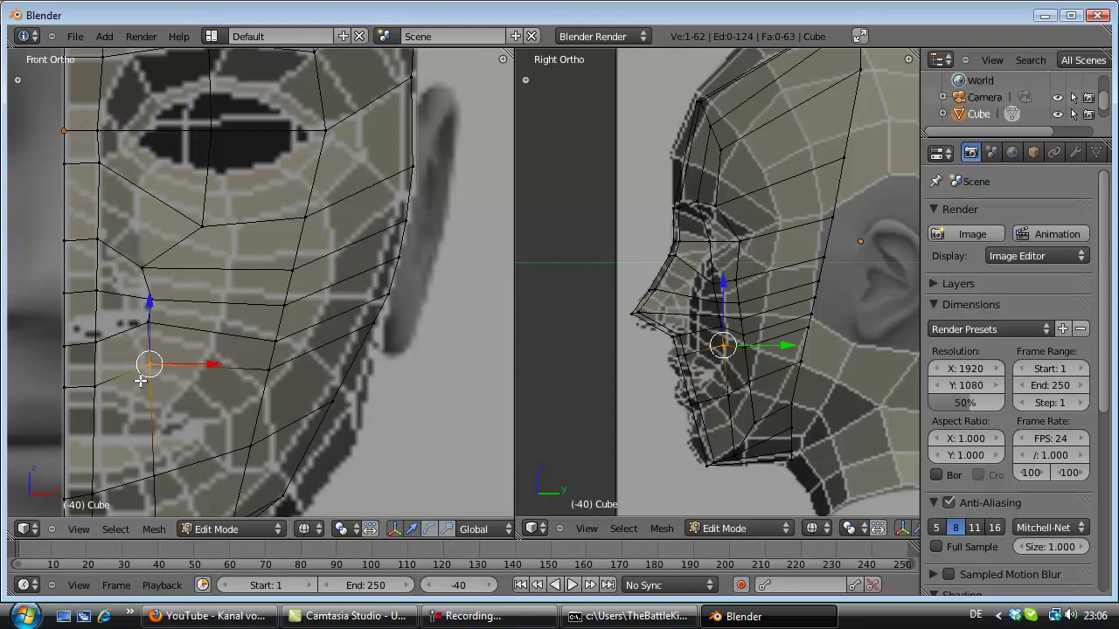
key(g)
key(z)
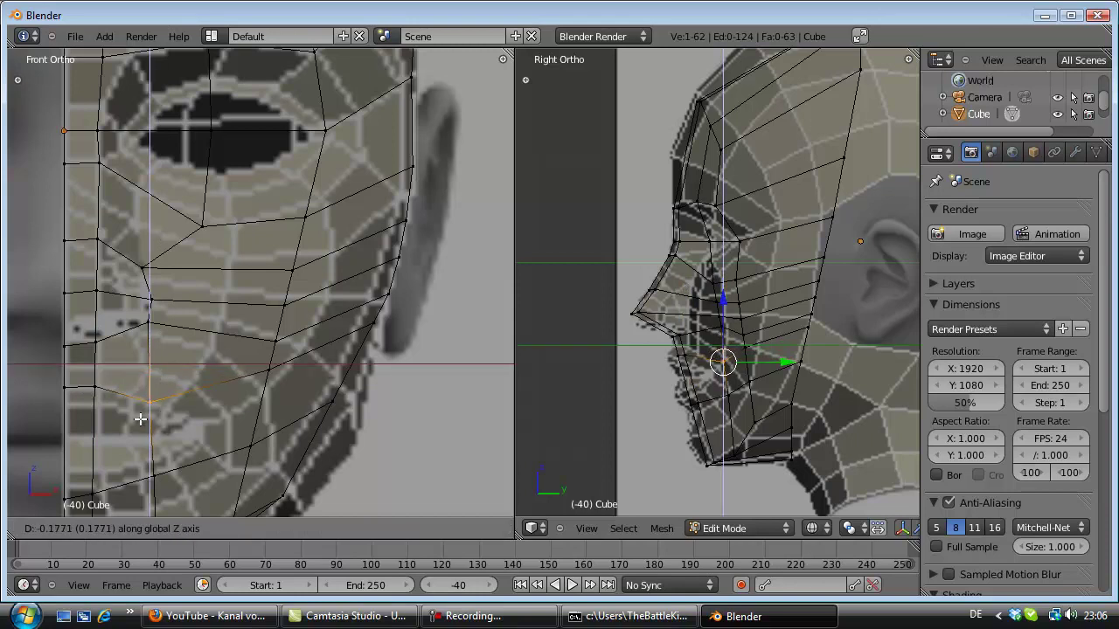
click(140, 418)
key(a)
Step: Lower the cheek vertex beside the mouth and shift it toward the centre
key(b)
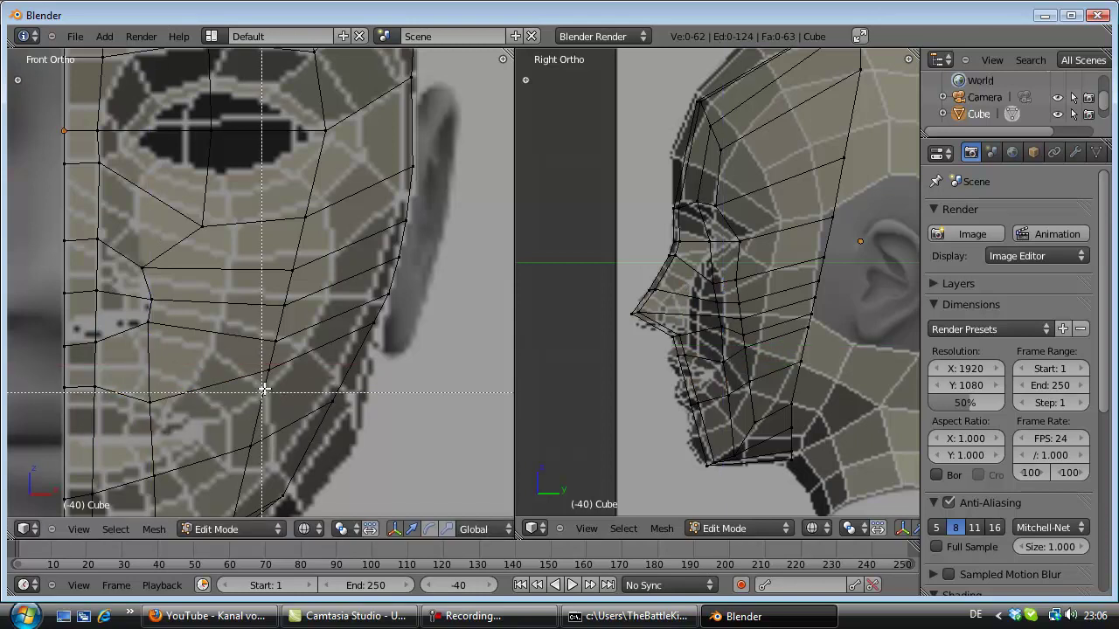
drag(279, 360, 253, 389)
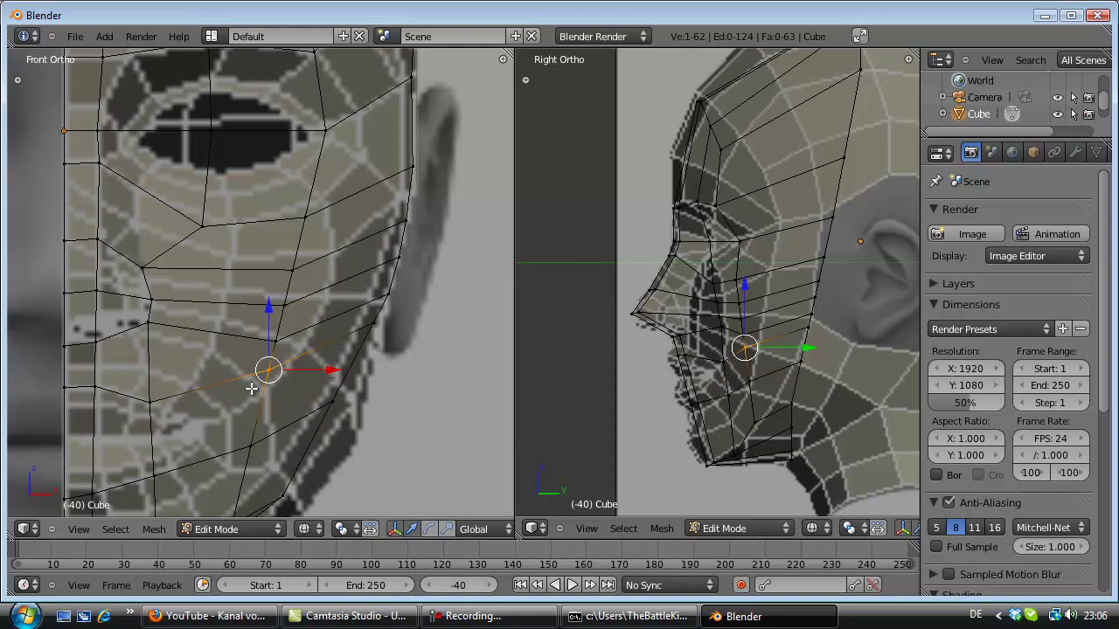
key(g)
key(z)
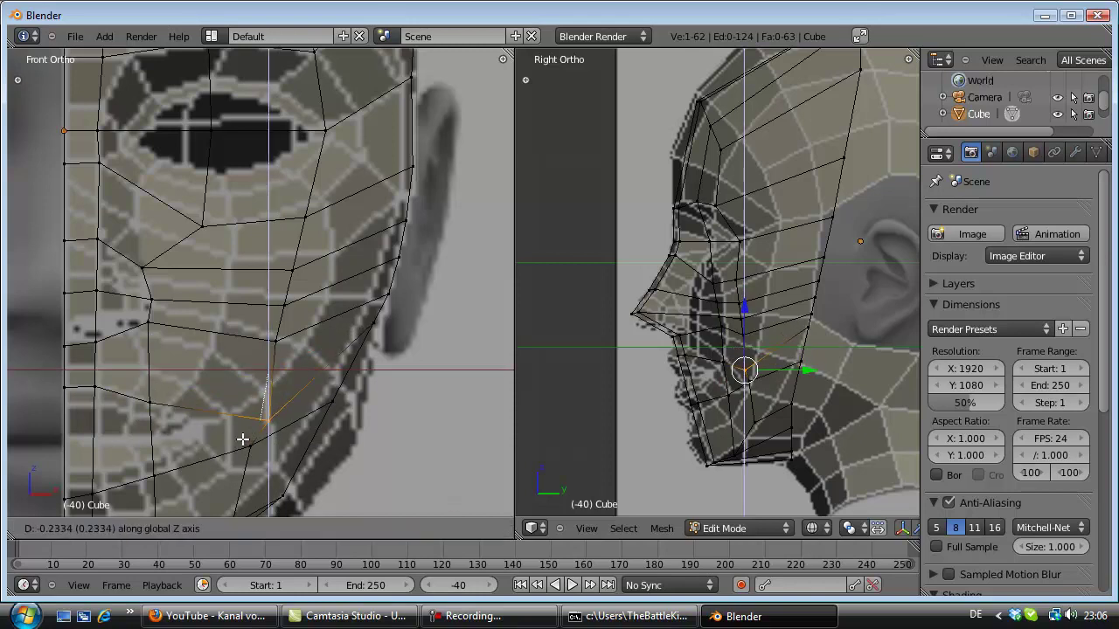
click(243, 437)
key(g)
key(x)
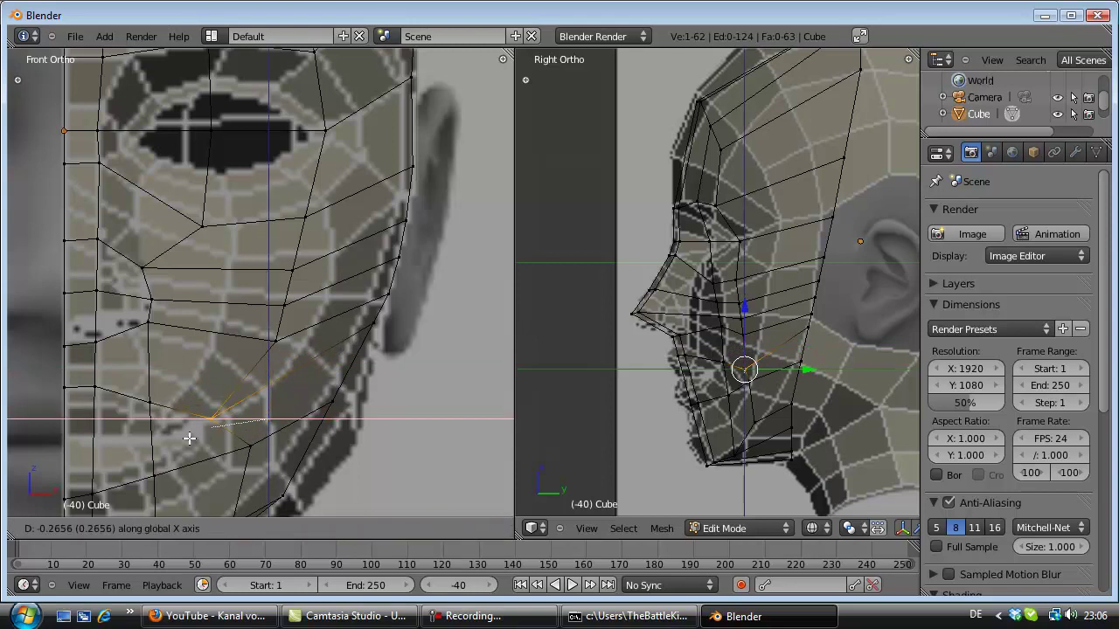
click(183, 437)
key(g)
key(z)
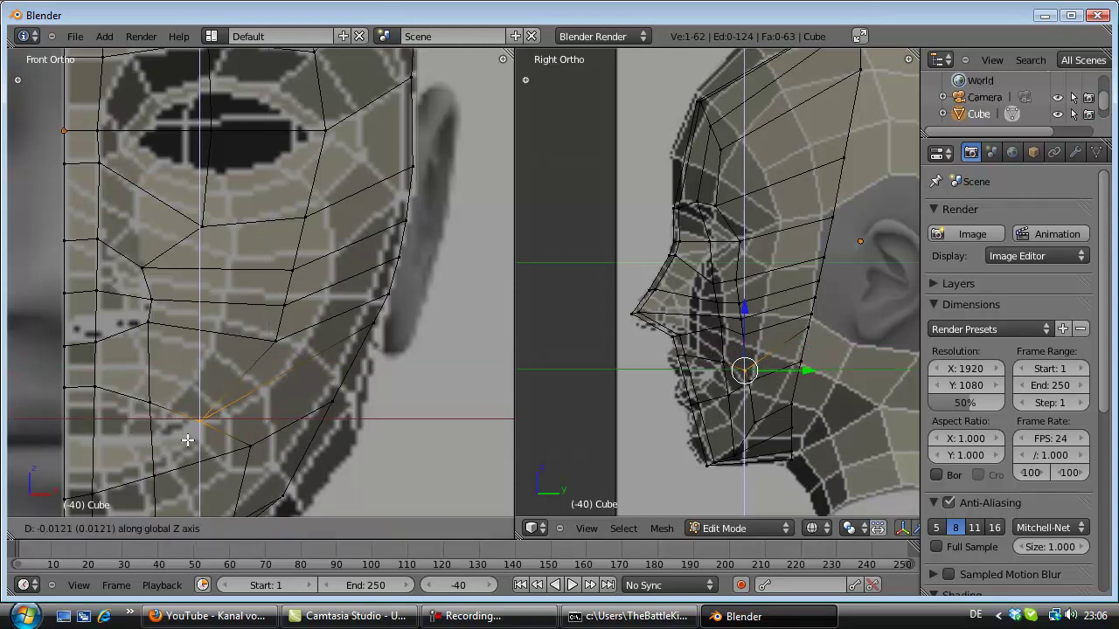
click(187, 441)
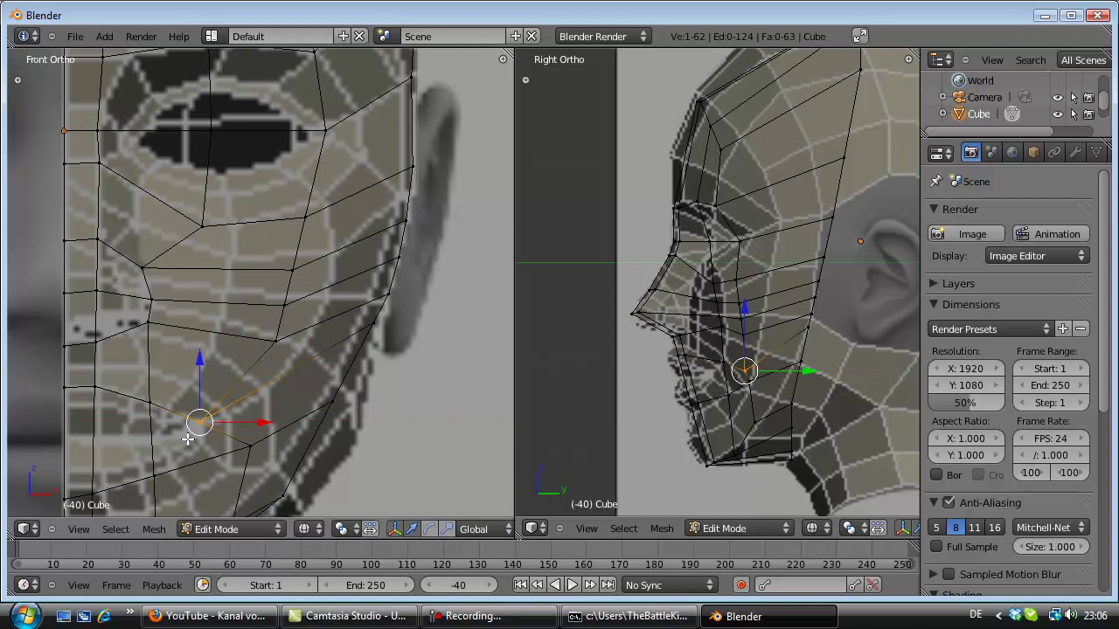
key(a)
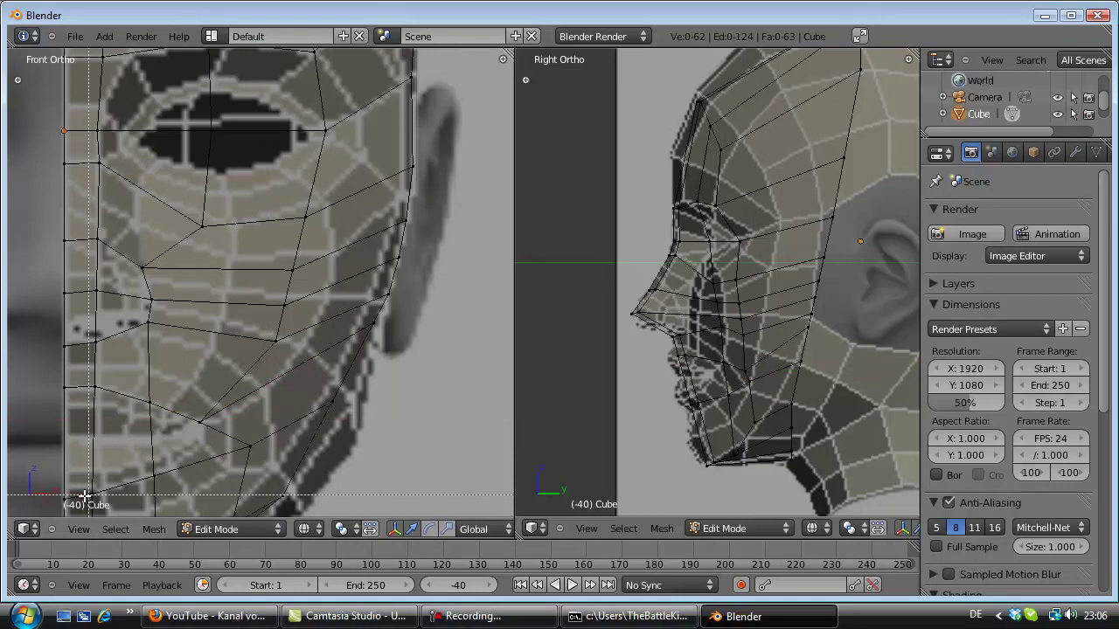
Step: Nudge the centre-line chin vertex vertically to match the reference chin
right_click(68, 499)
key(g)
key(z)
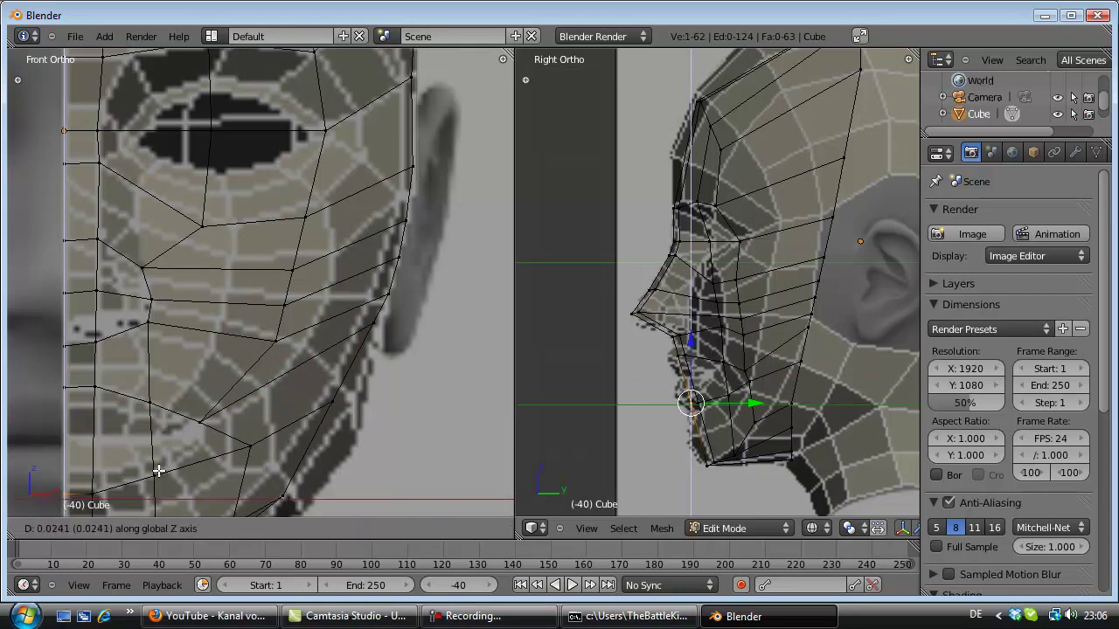
click(158, 469)
key(a)
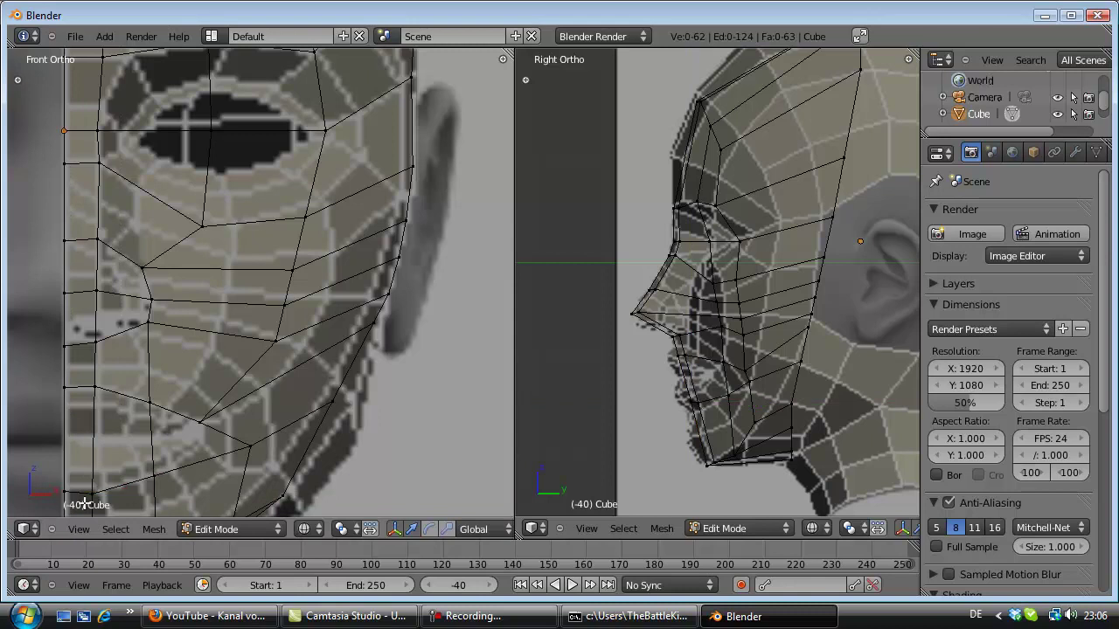
right_click(99, 486)
key(g)
key(z)
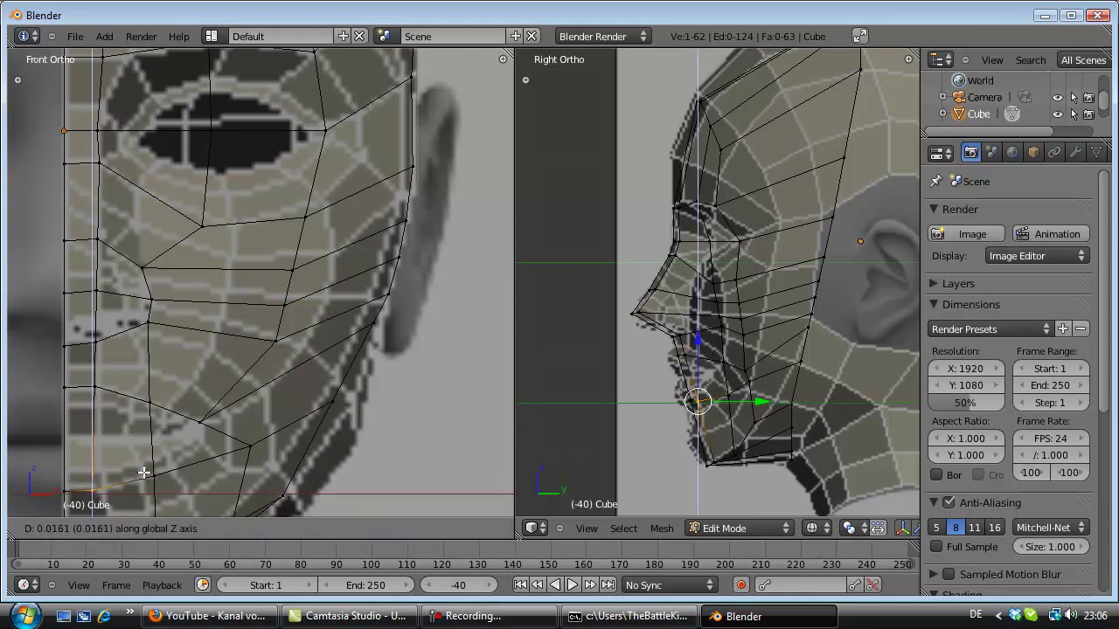
click(144, 473)
key(a)
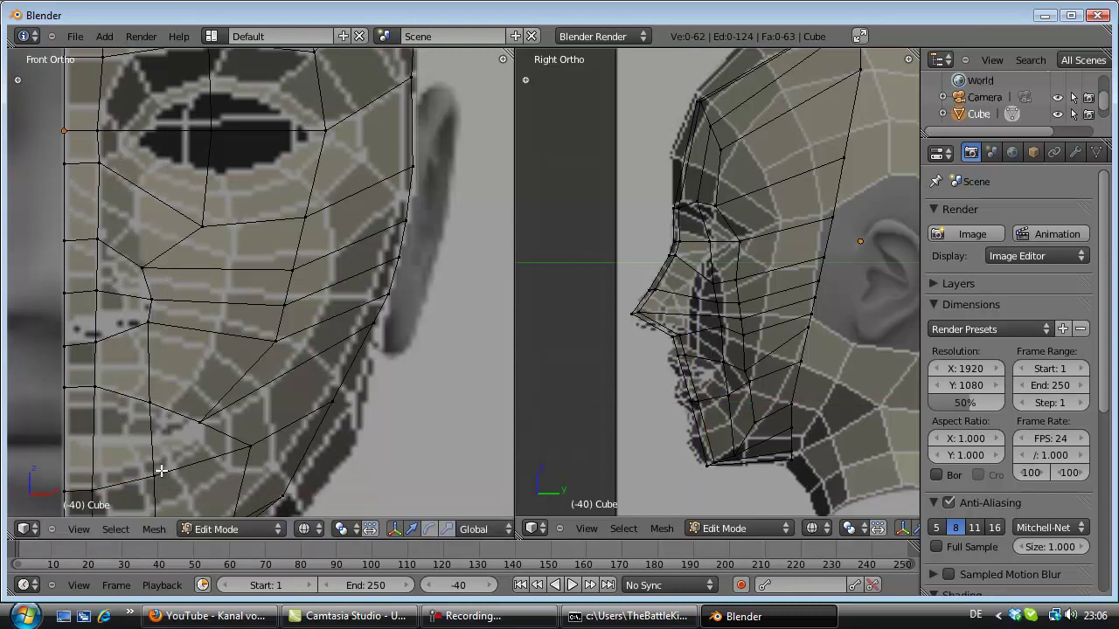
Step: Shift the vertex below the mouth corner inward along X
right_click(232, 458)
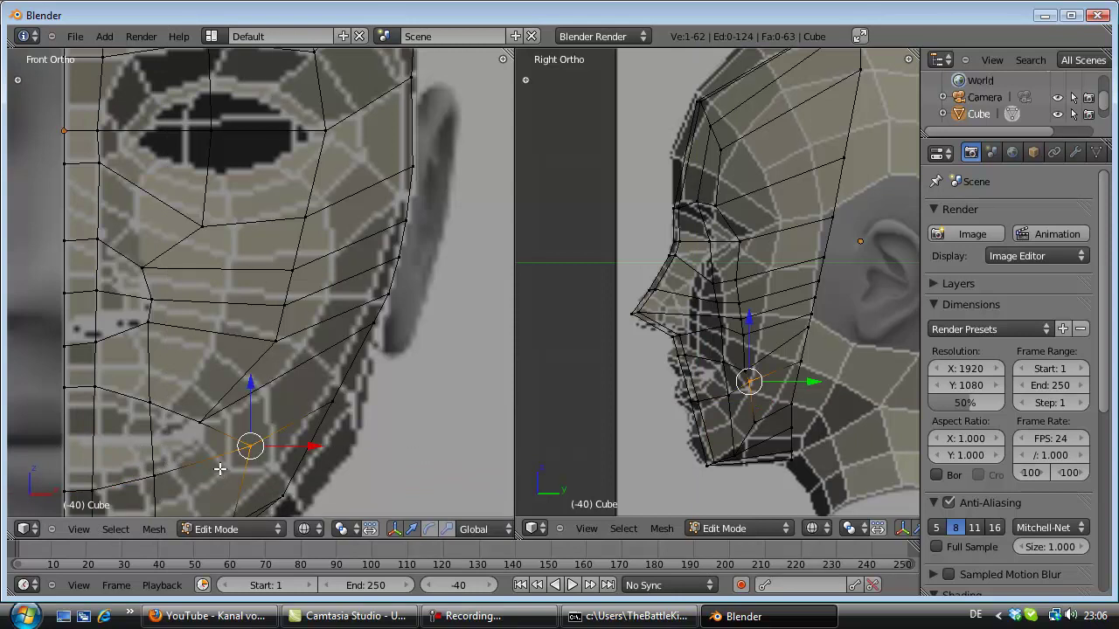
key(g)
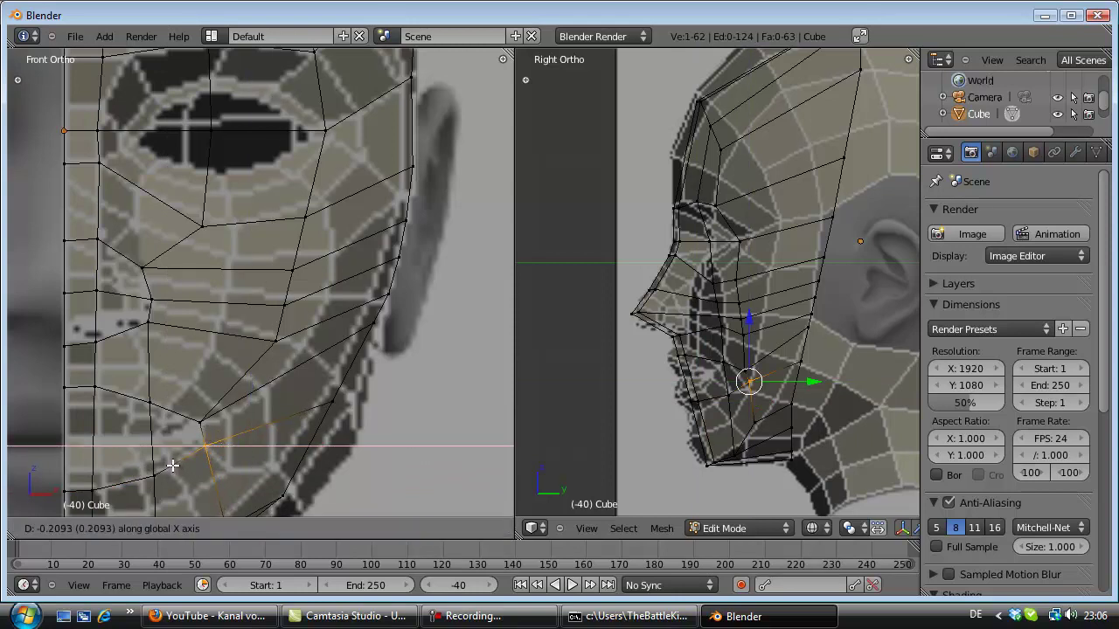
key(x)
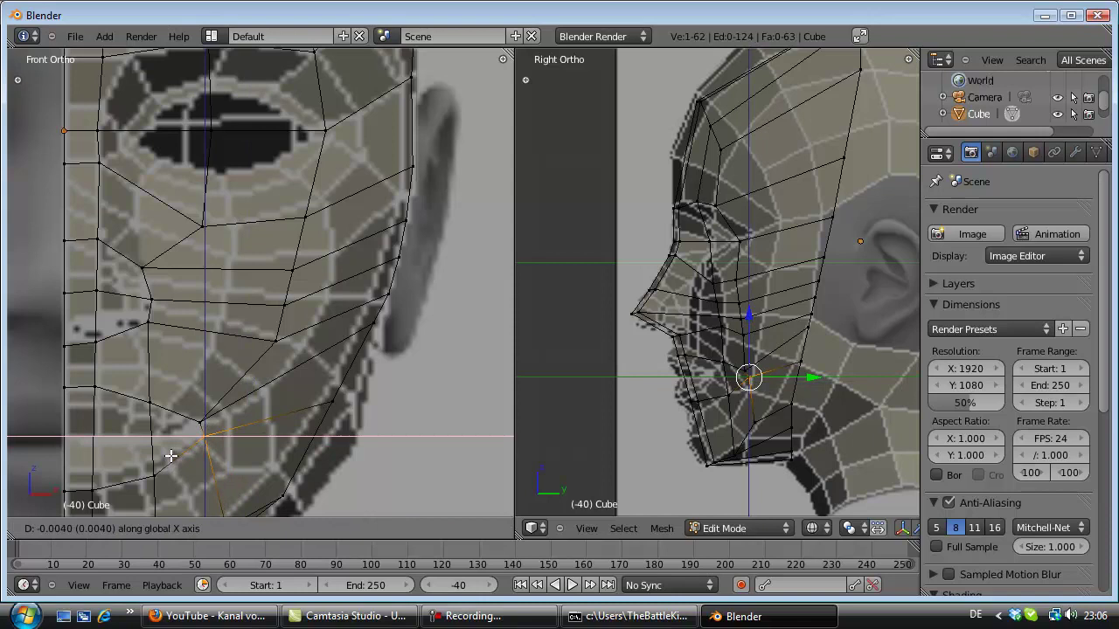
click(168, 456)
key(a)
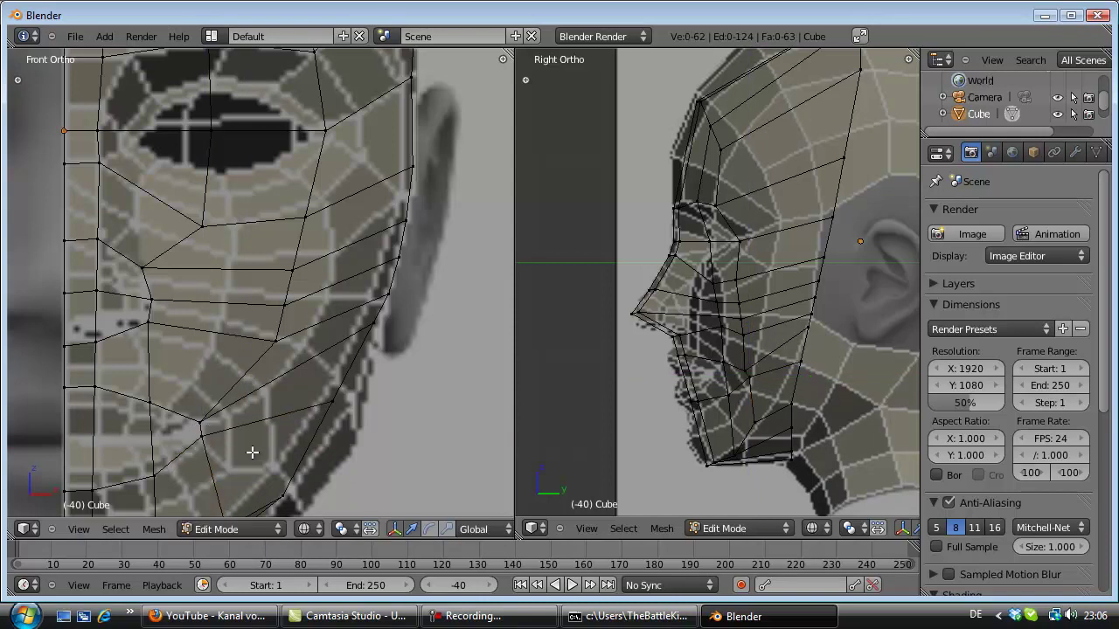
Step: Push a jawline vertex outward along X in two moves onto the front-reference outline
right_click(308, 424)
key(g)
key(x)
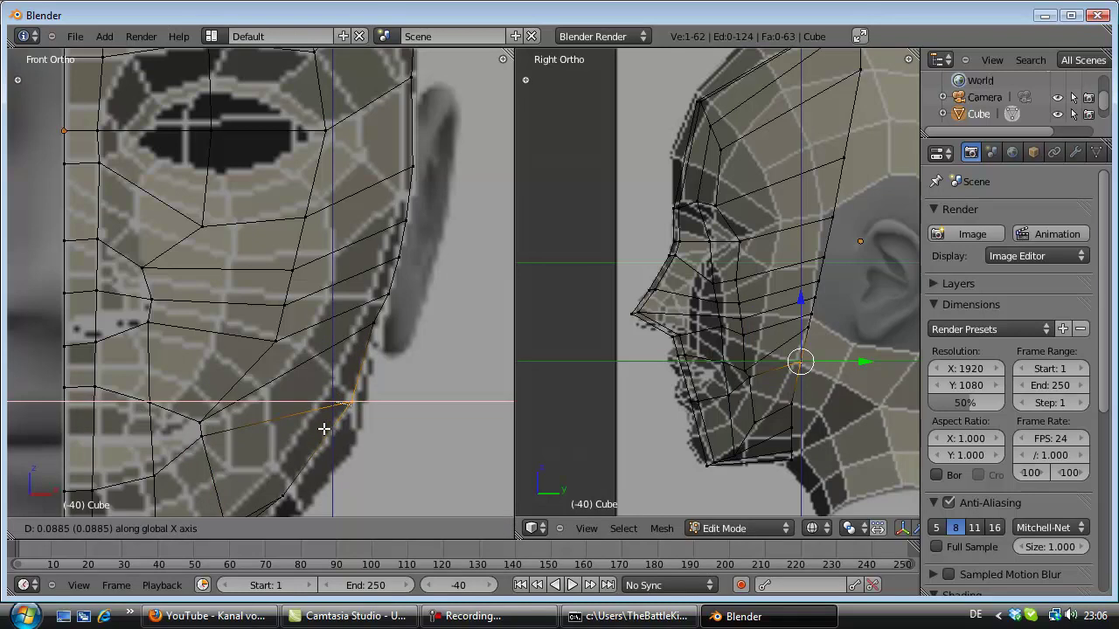
click(325, 428)
scroll(325, 428, down, 2)
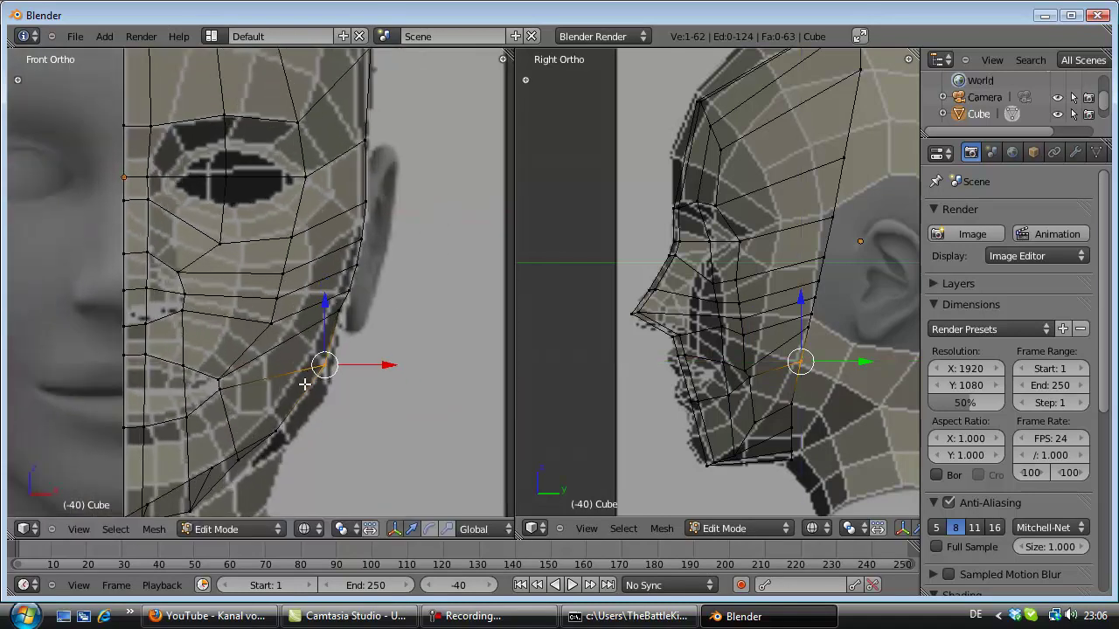
key(g)
key(x)
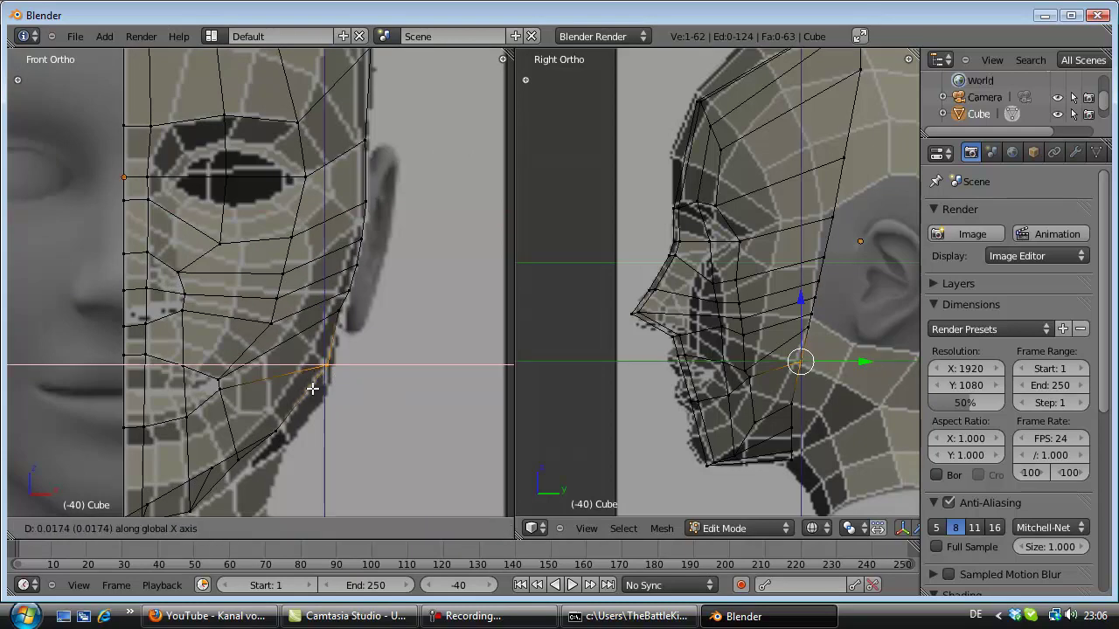
click(314, 388)
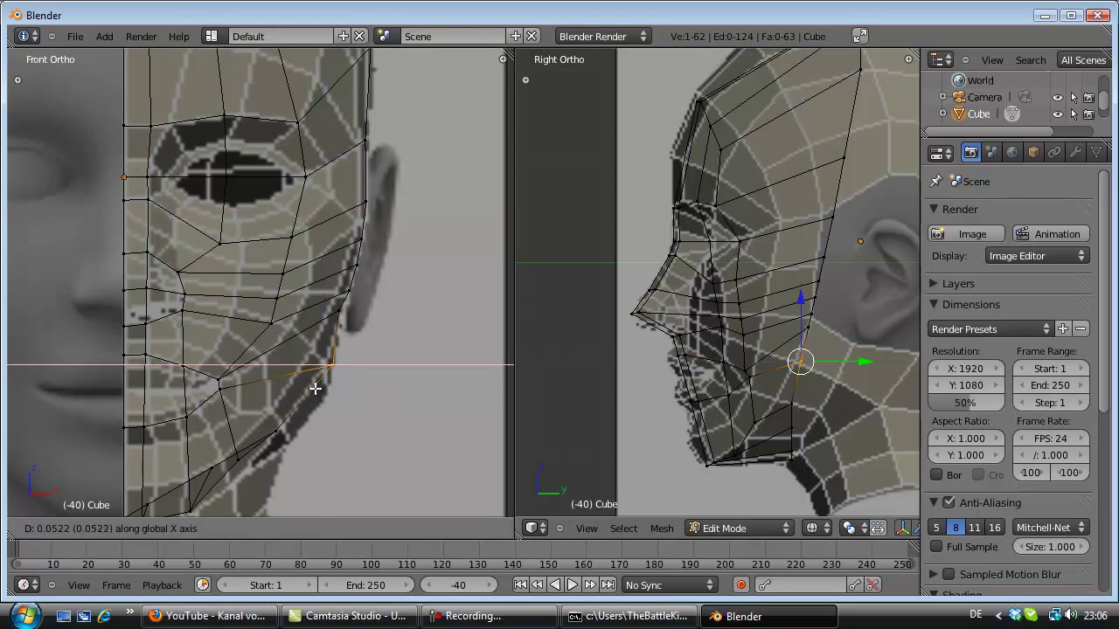
key(a)
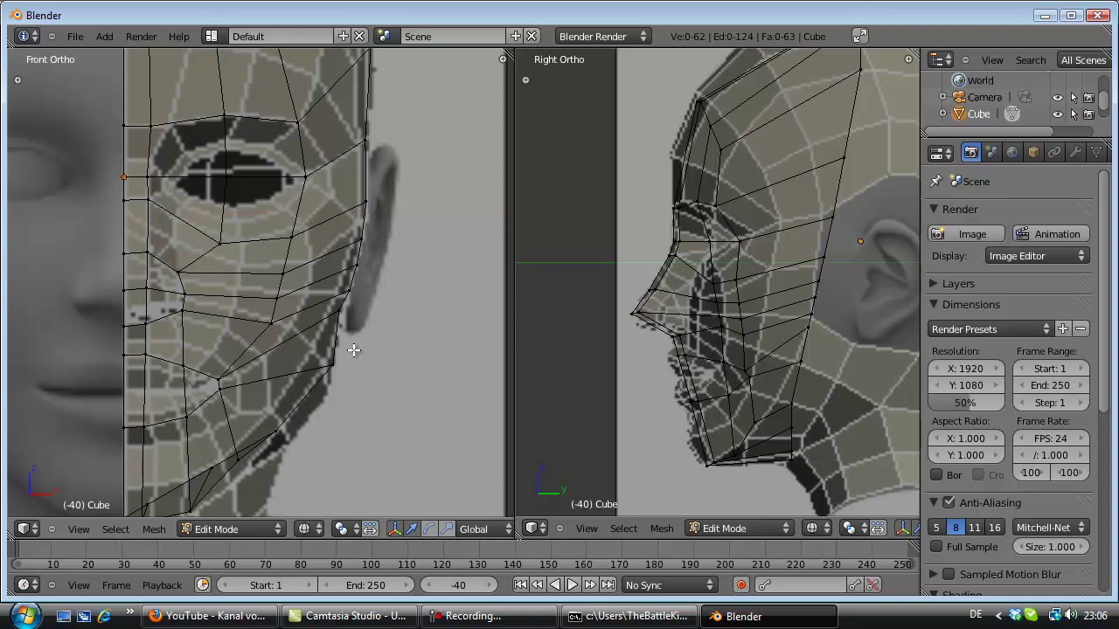
scroll(352, 345, up, 1)
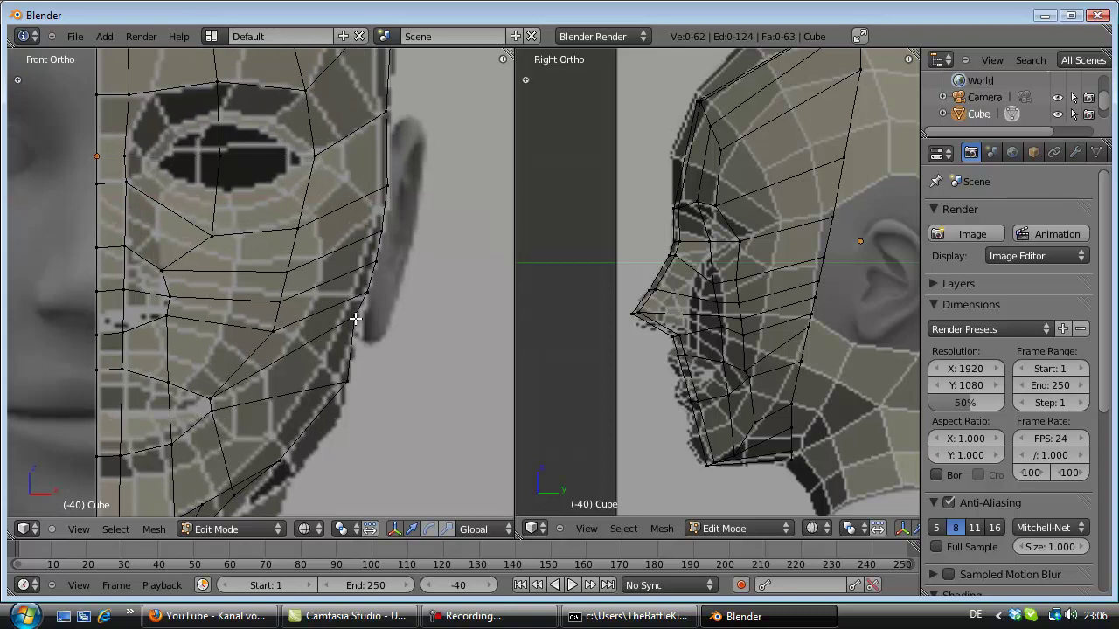
Step: Shift the jaw-corner vertex below the ear sideways along X, then nudge it slightly further out
middle_drag(355, 319, 351, 320)
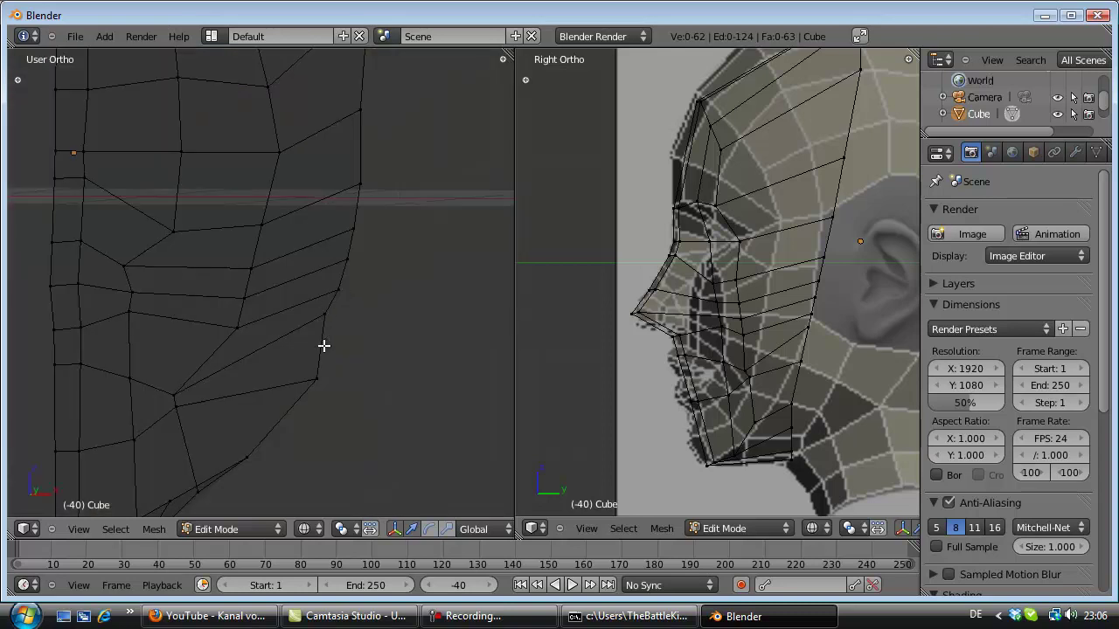
key(KP_1)
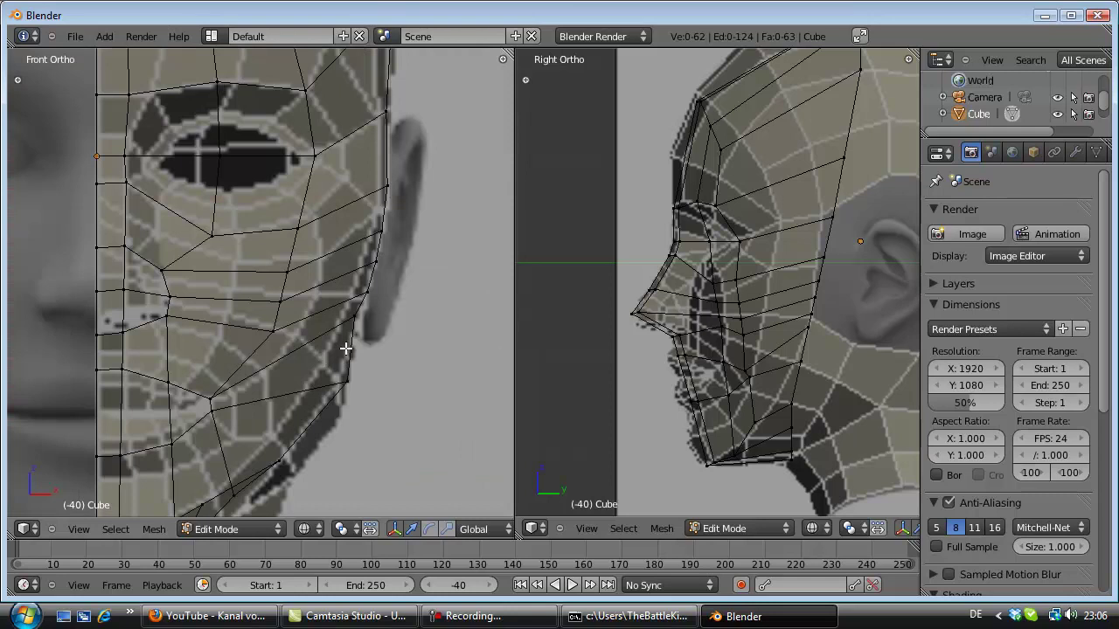
right_click(353, 319)
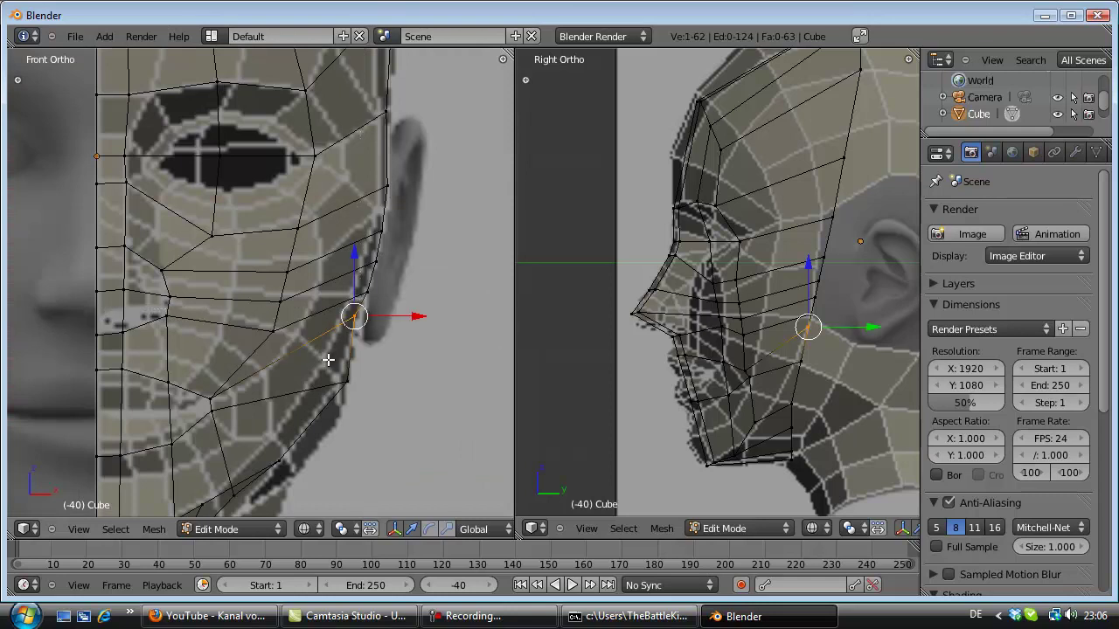
key(g)
key(z)
key(x)
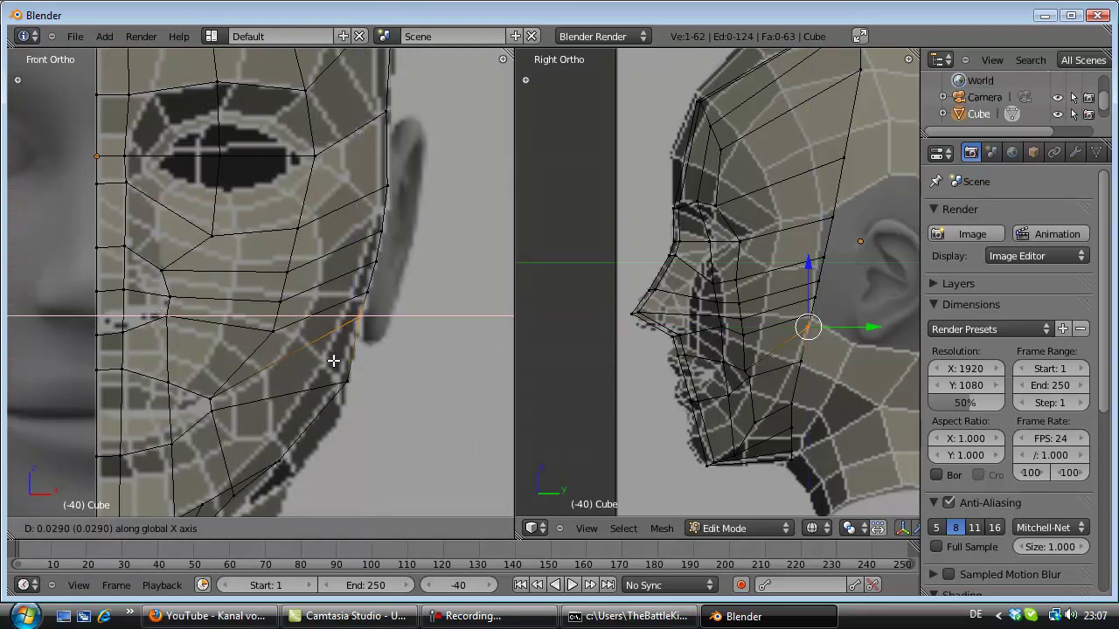
click(333, 360)
scroll(409, 395, up, 3)
key(g)
key(x)
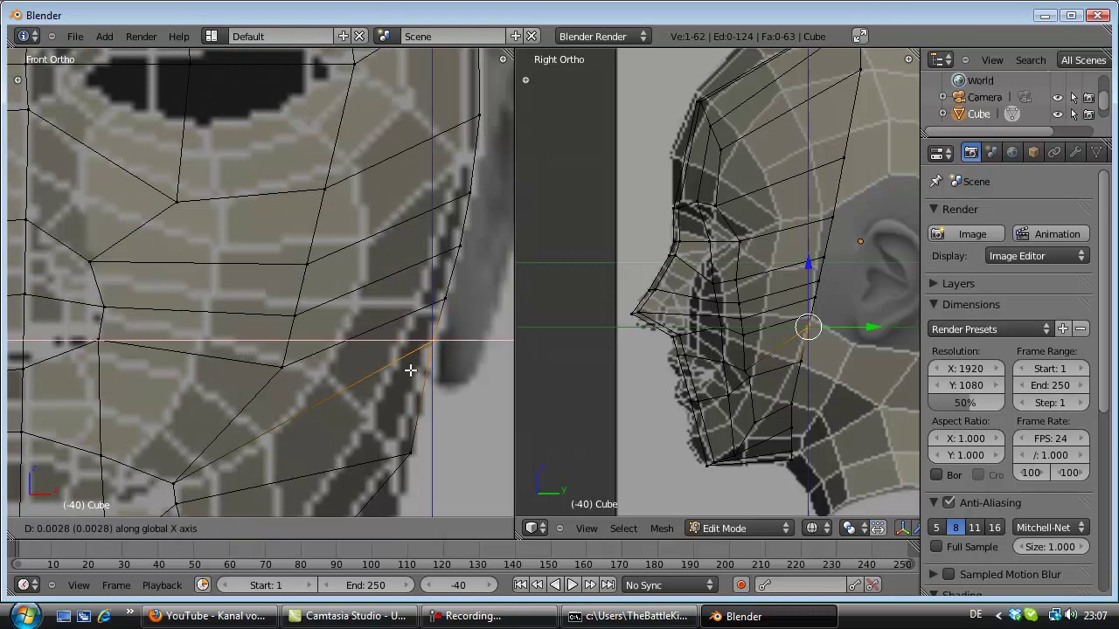
click(411, 371)
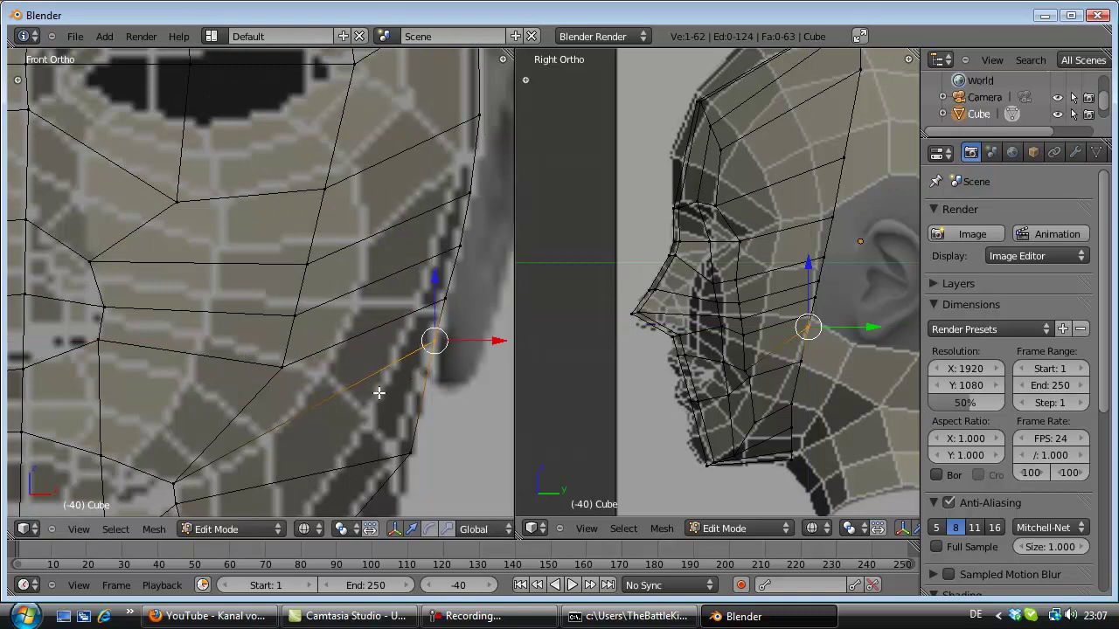
key(a)
scroll(272, 488, down, 1)
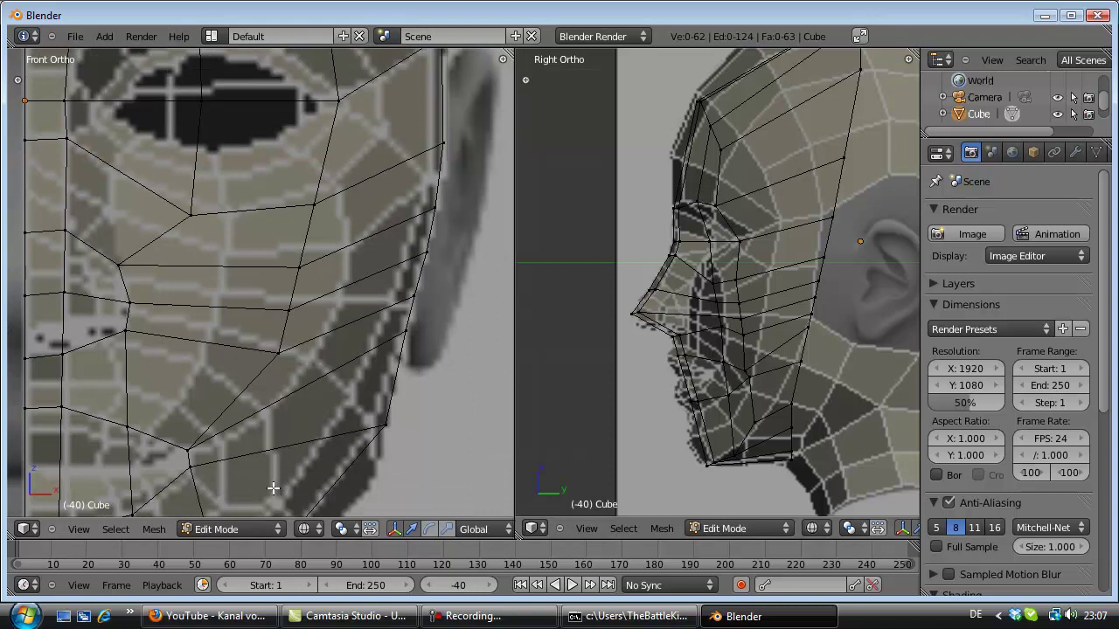
scroll(192, 489, down, 1)
Step: Pull the two overlapping lip vertices back along Y to follow the side profile
key(b)
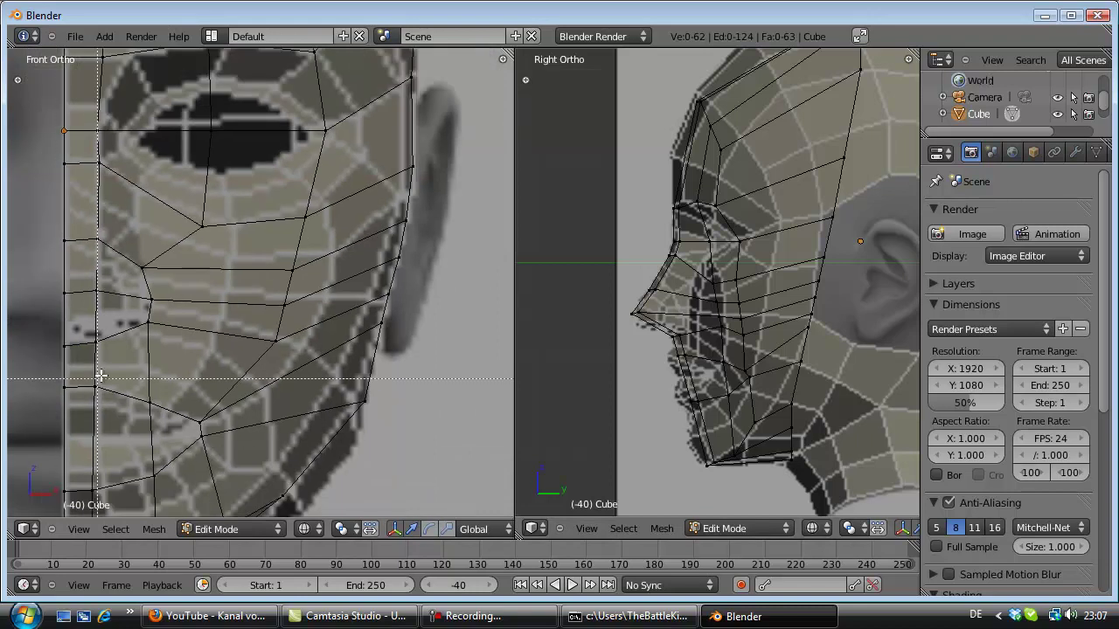
drag(98, 372, 54, 411)
scroll(726, 408, up, 2)
scroll(726, 407, up, 1)
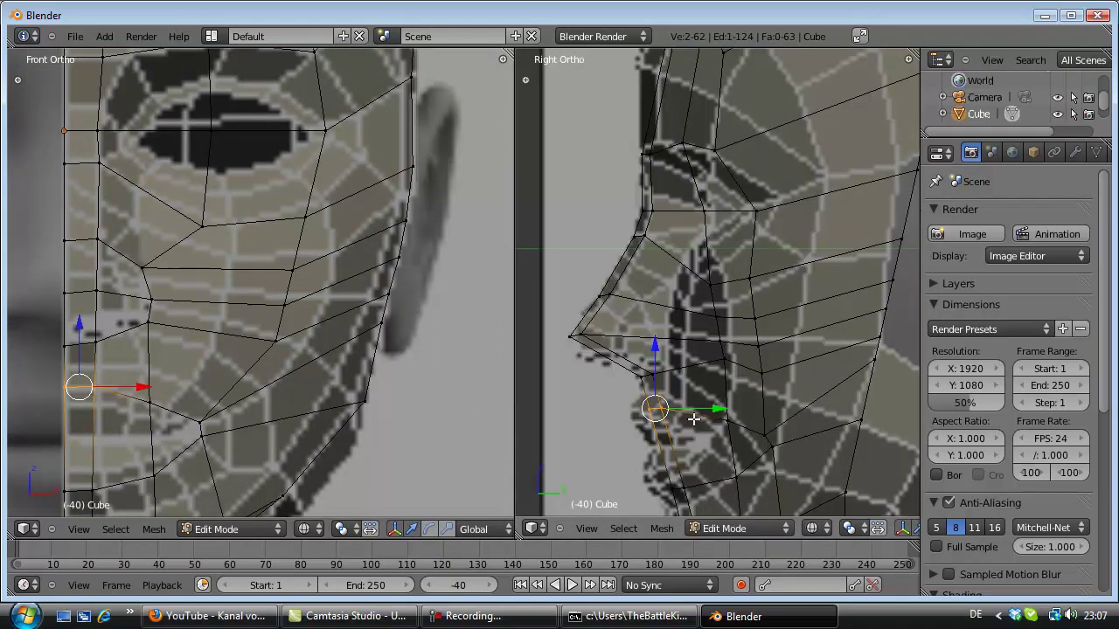
key(g)
key(y)
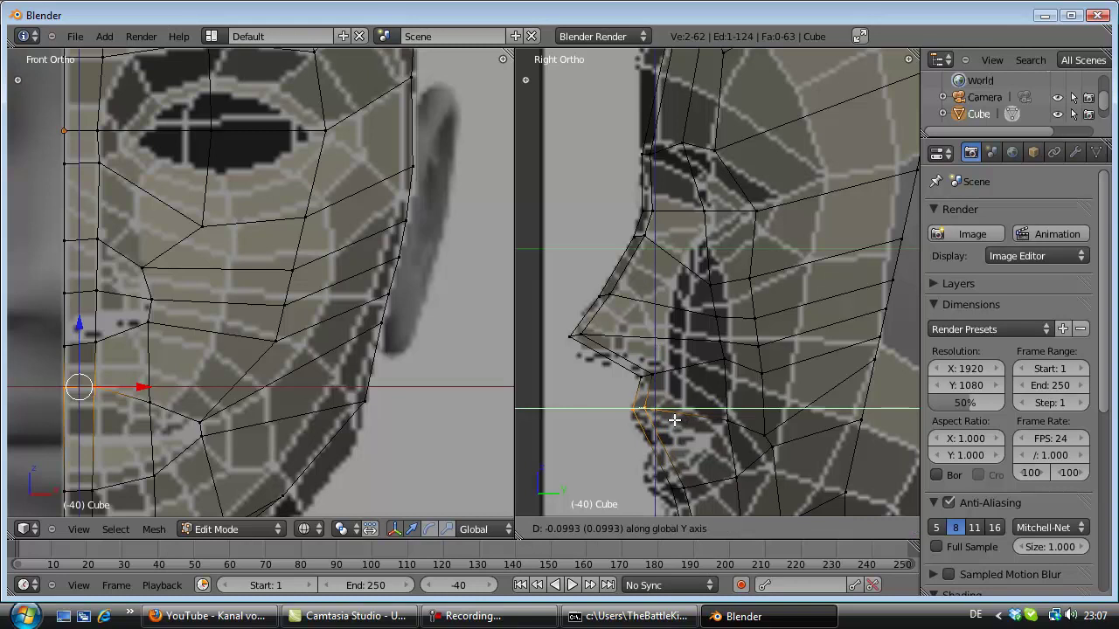
click(618, 431)
key(a)
Step: Pull the two centre-line chin vertices back along Y to match the chin profile
key(b)
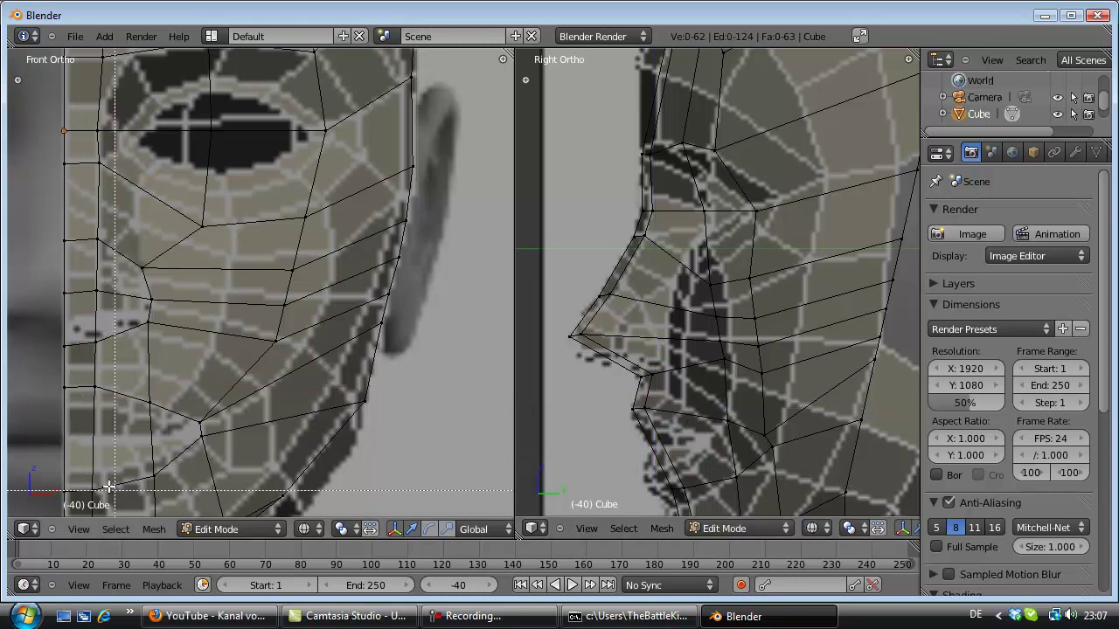
drag(105, 479, 47, 516)
shift+scroll(678, 441, down, 1)
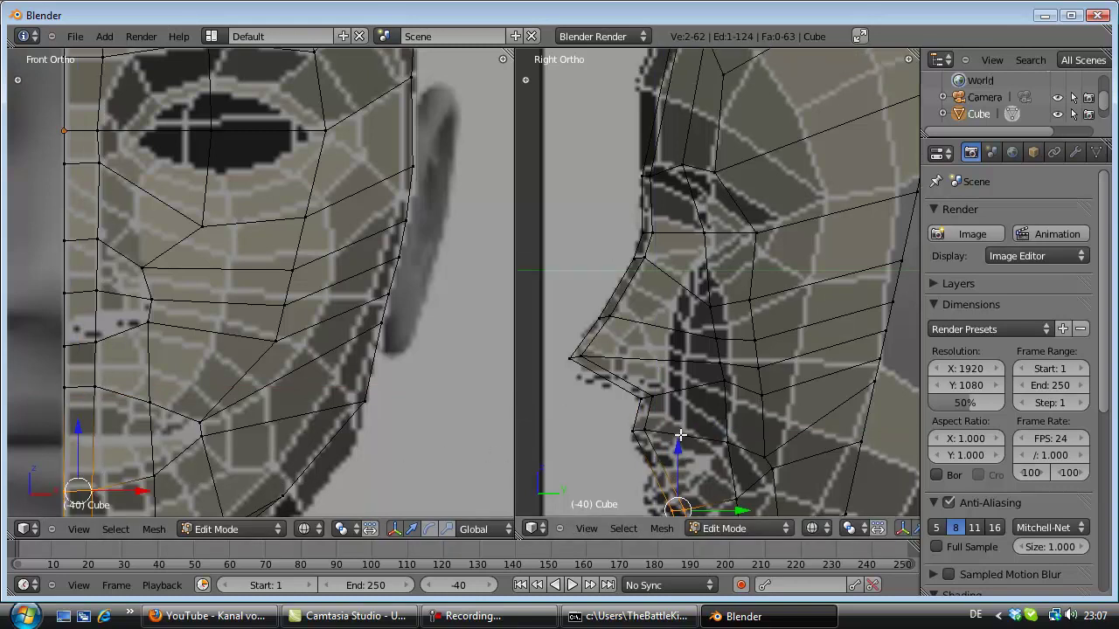
shift+scroll(678, 432, down, 3)
shift+scroll(678, 432, down, 2)
key(g)
key(y)
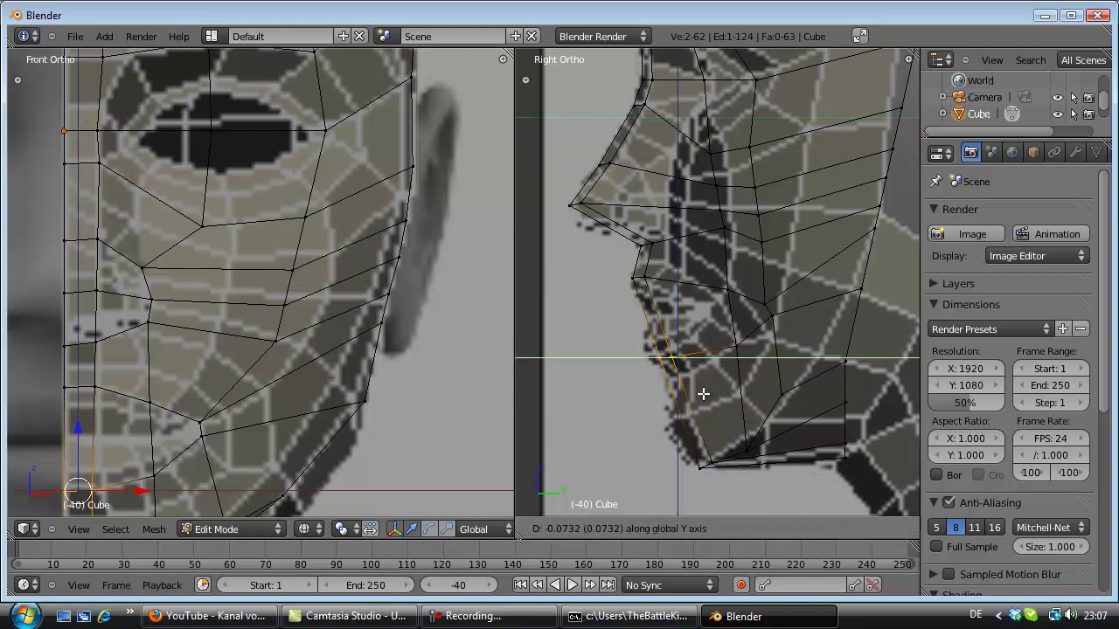
click(698, 394)
key(a)
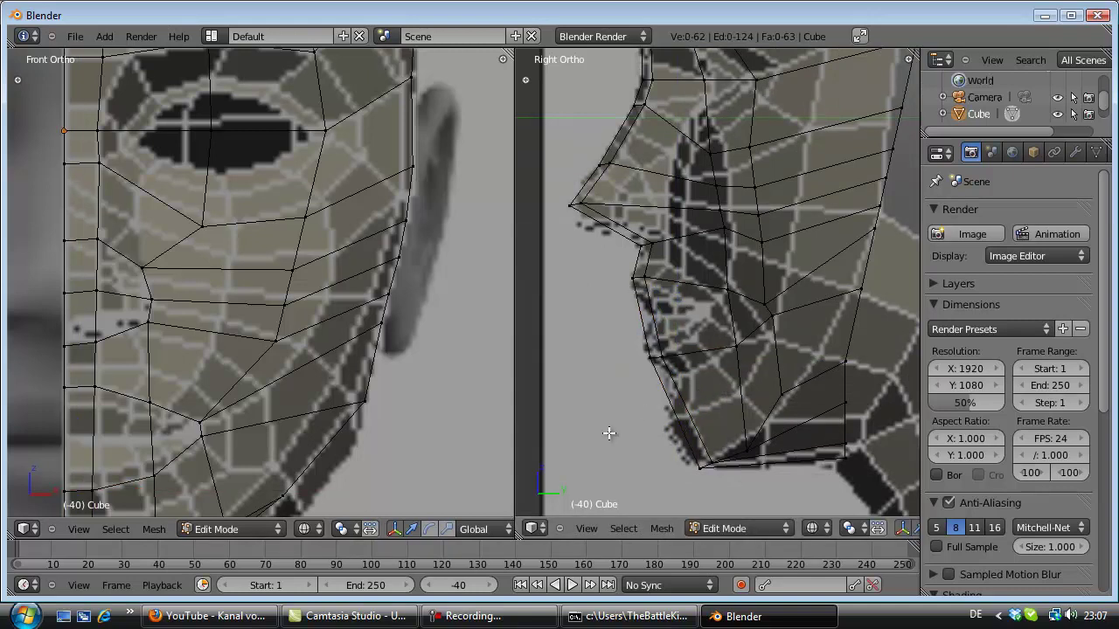
Step: Push the lower-cheek vertex beside the mouth back along Y
key(b)
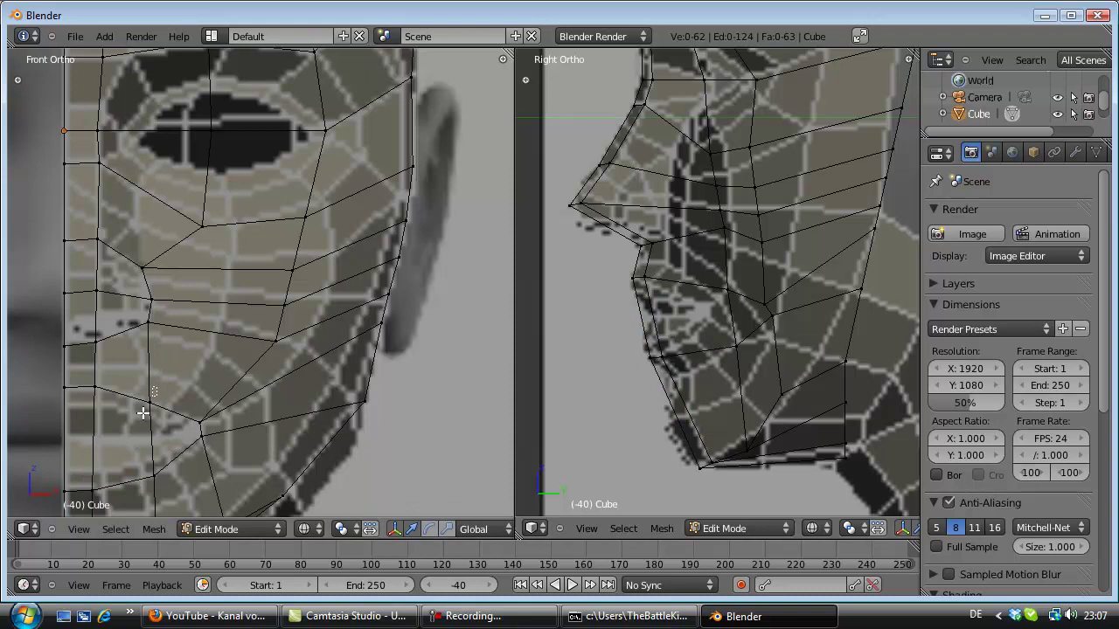
drag(162, 376, 141, 414)
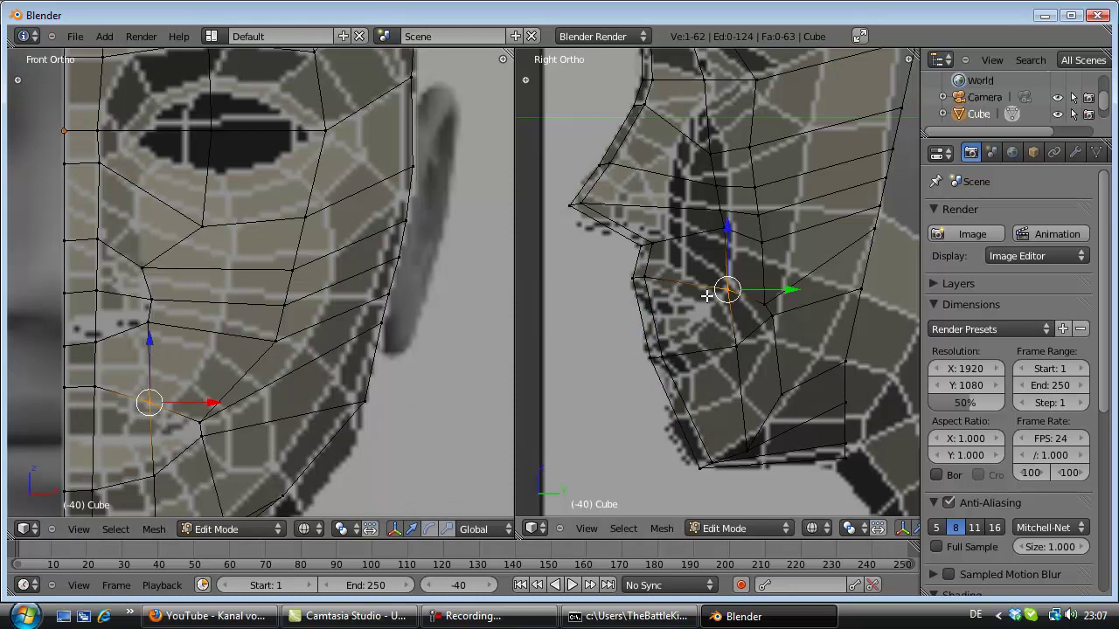
key(g)
key(y)
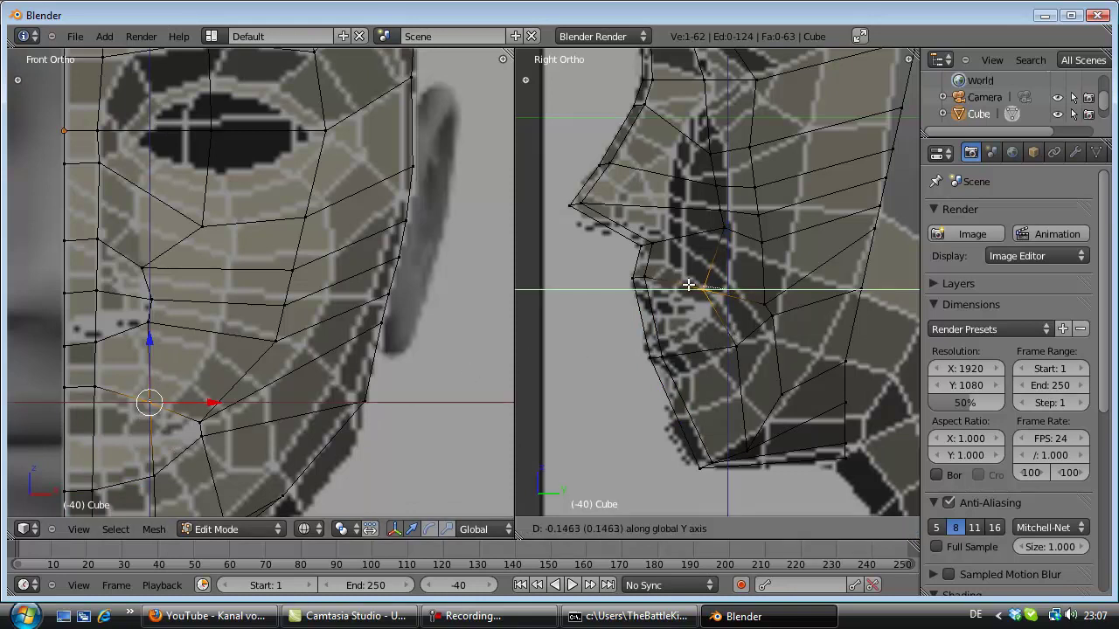
click(687, 284)
key(a)
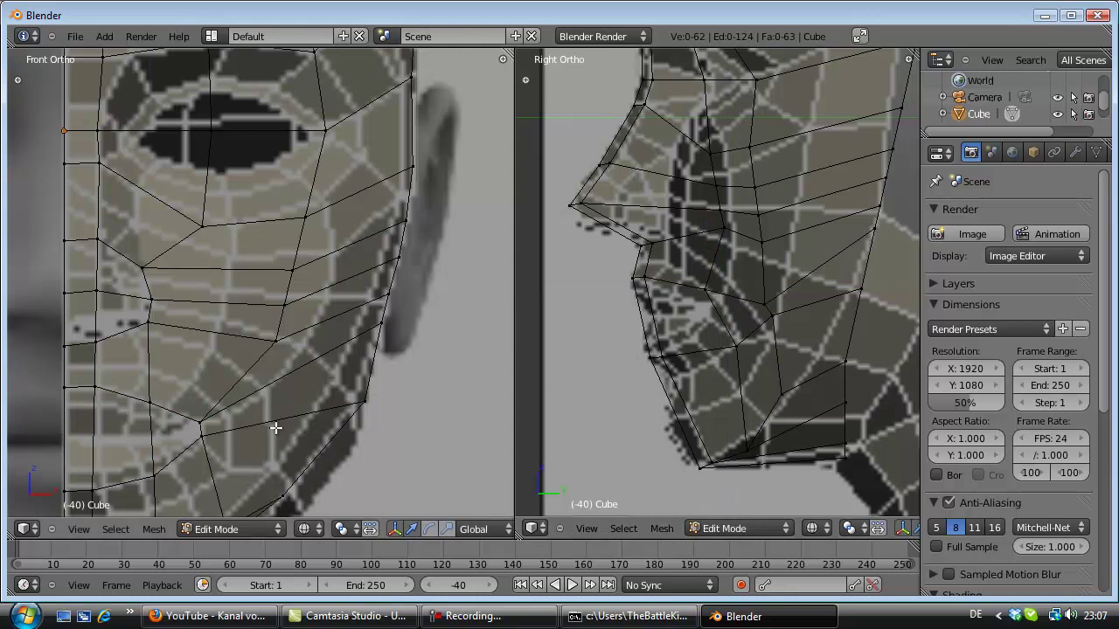
Step: Move the chin vertex below the mouth back along Y to a new depth
right_click(152, 476)
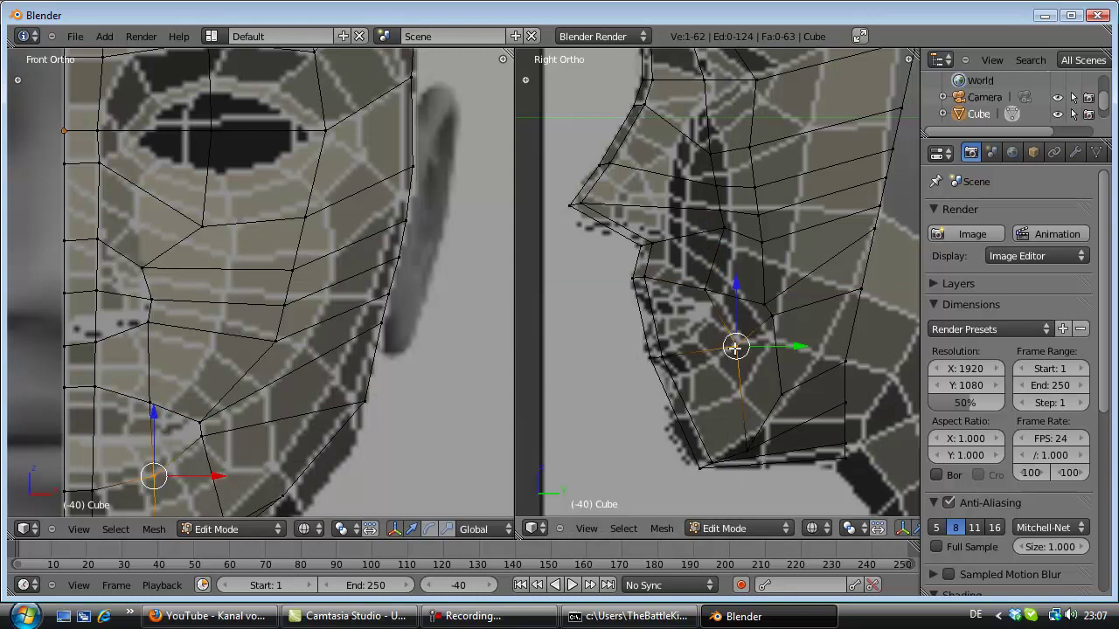
key(g)
key(y)
click(683, 348)
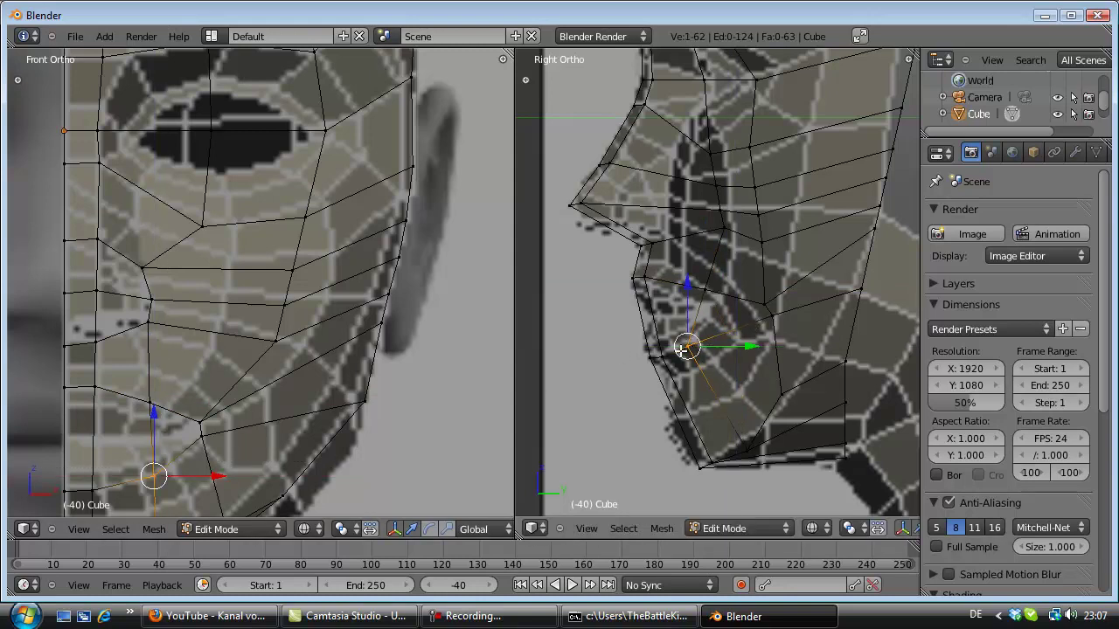
Step: Shift a neighbouring jaw vertex slightly backward along Y after a cancelled attempt
shift+right_click(199, 430)
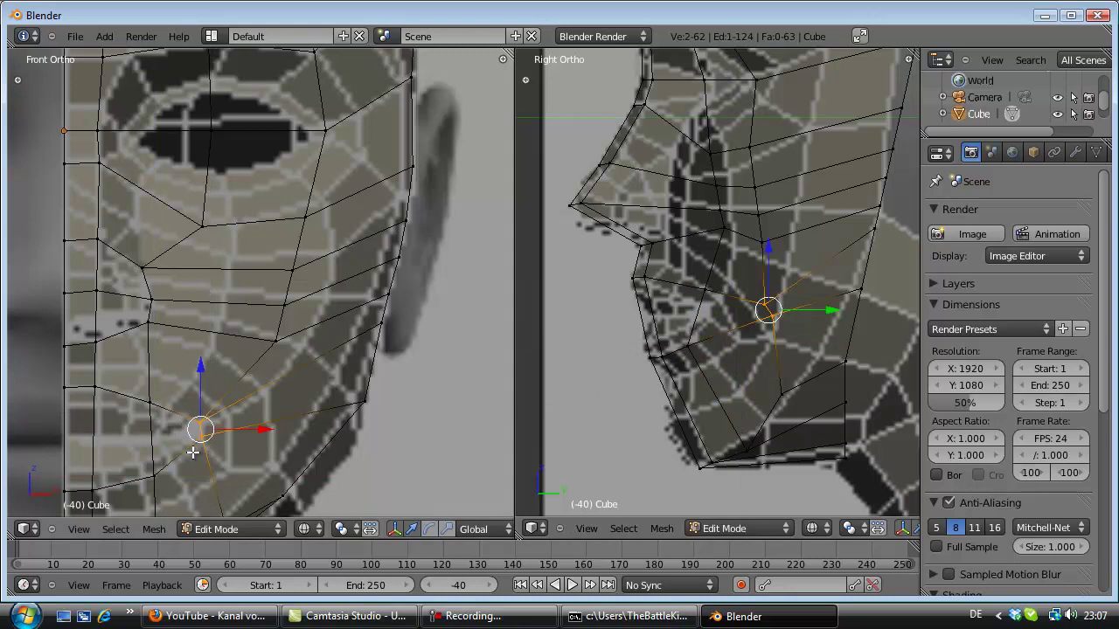
key(g)
key(y)
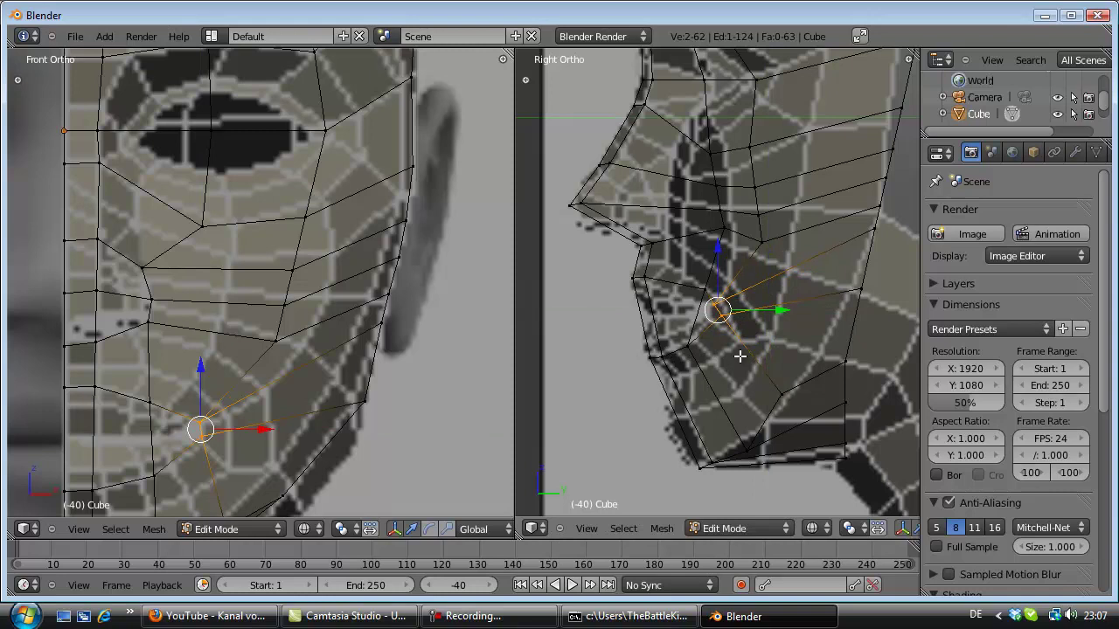
key(g)
key(Escape)
key(a)
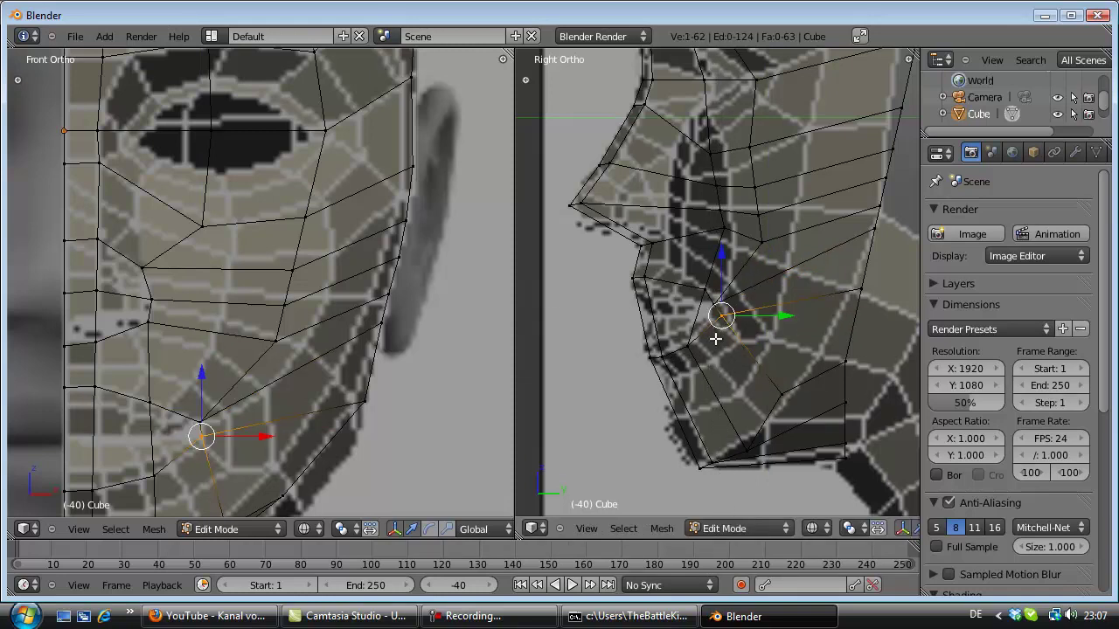
key(g)
key(y)
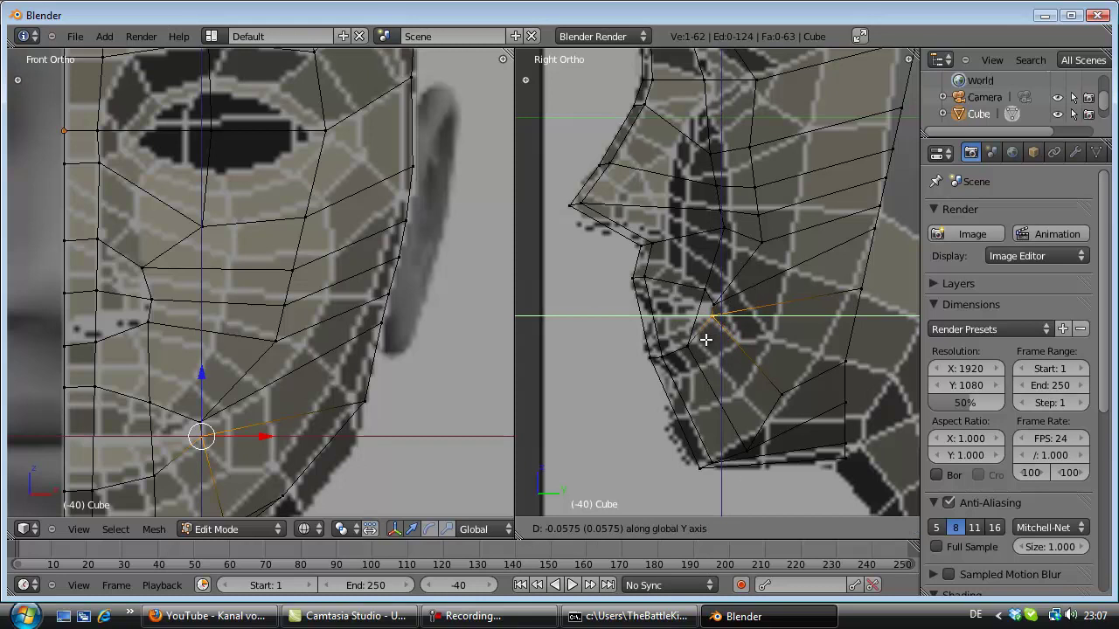
click(705, 339)
Step: Zoom out and orbit the right viewport to an angled User Ortho view of the wireframe
scroll(702, 360, down, 3)
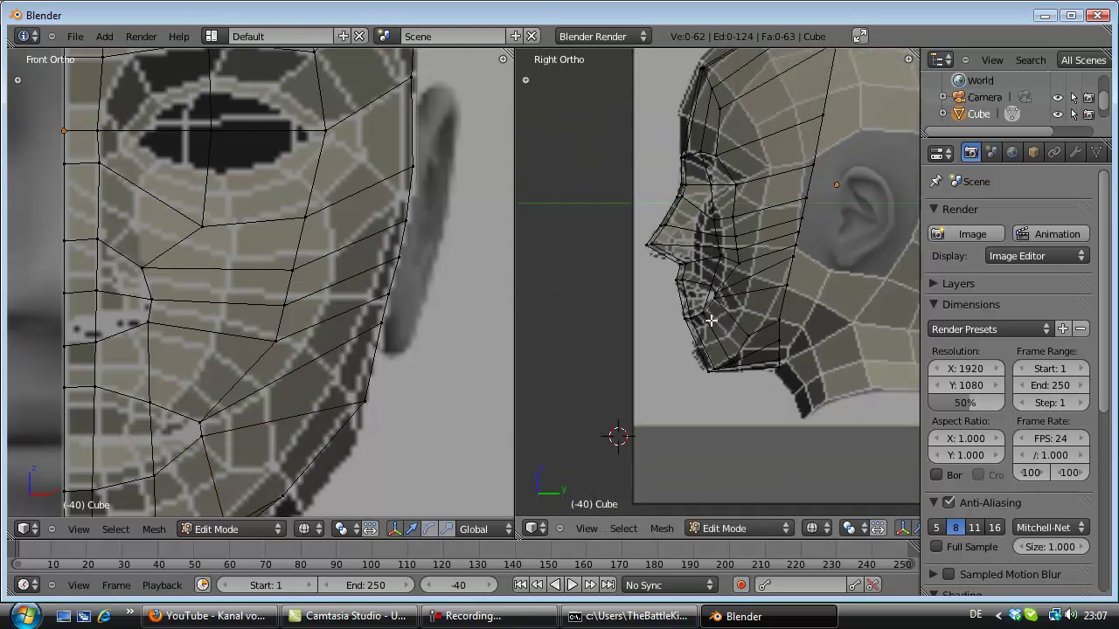
mouse_move(703, 360)
middle_down()
mouse_move(726, 308)
mouse_move(740, 309)
mouse_move(707, 323)
mouse_move(746, 288)
mouse_move(708, 297)
mouse_move(711, 306)
mouse_move(740, 287)
mouse_move(749, 294)
mouse_move(740, 304)
mouse_move(739, 262)
mouse_move(753, 272)
mouse_move(727, 274)
mouse_move(739, 292)
mouse_move(789, 279)
mouse_move(758, 285)
middle_up()
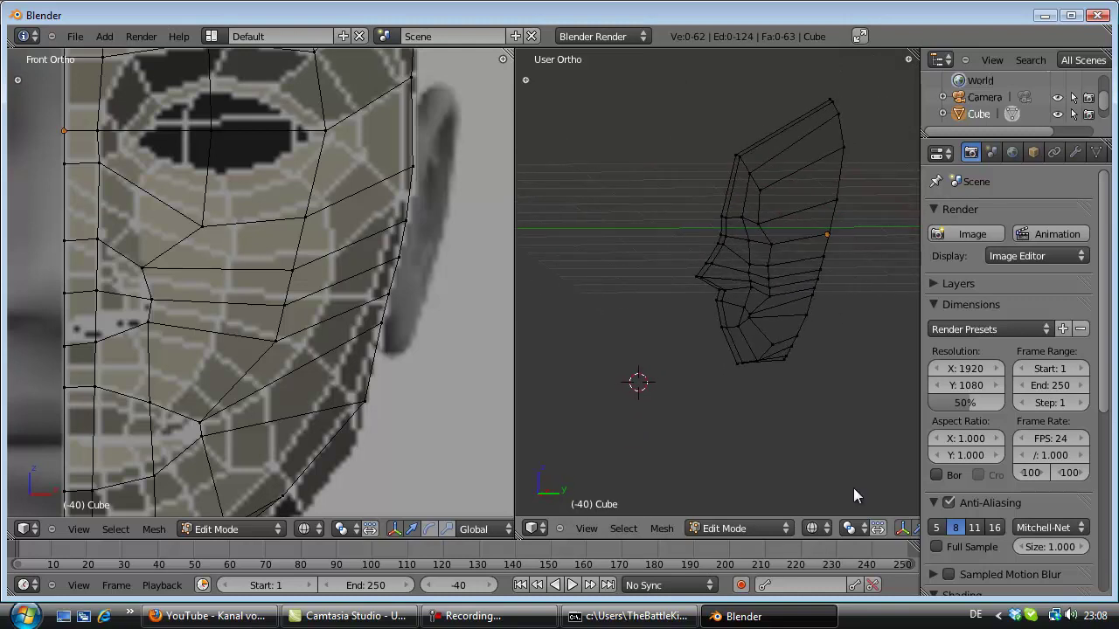